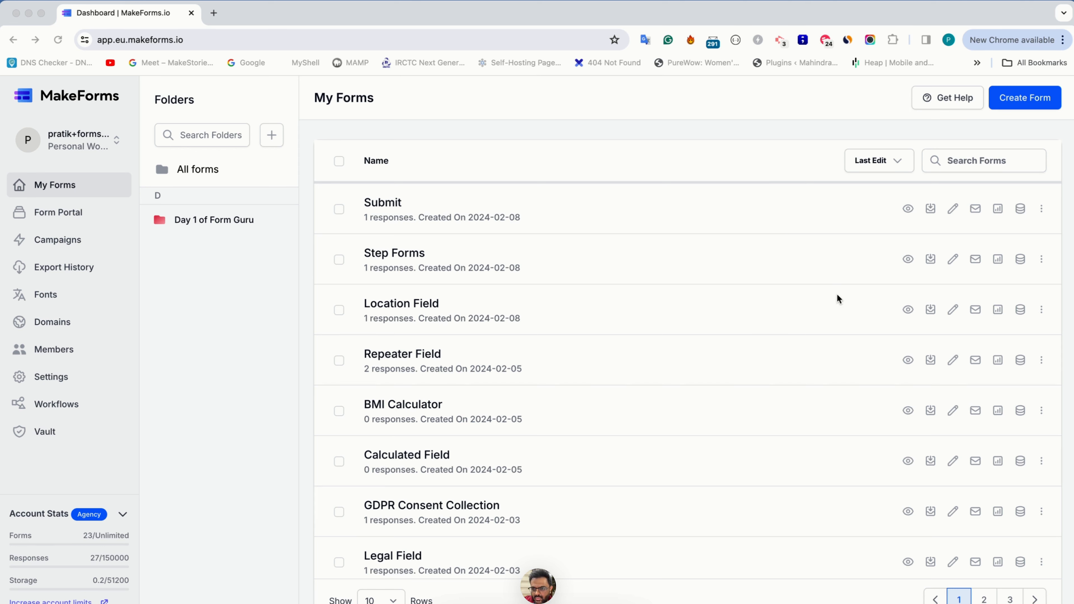
Create a new standard form named "Quiz with MakeForms" with no folder and English as its language.
{"action": "left_click", "coordinate": [1008, 106]}
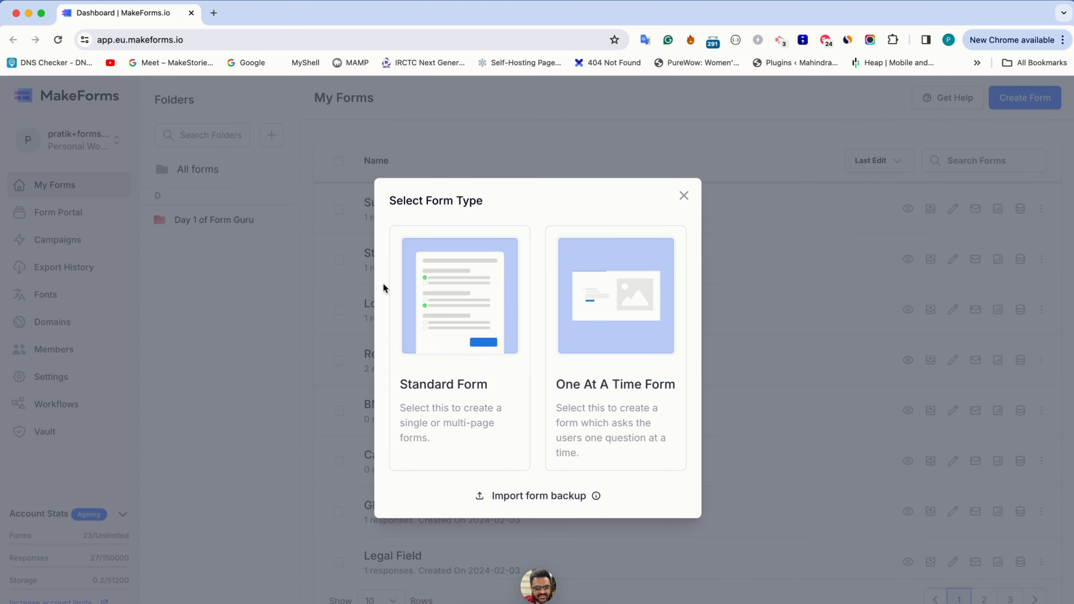
{"action": "left_click", "coordinate": [480, 331]}
{"action": "left_click", "coordinate": [423, 312]}
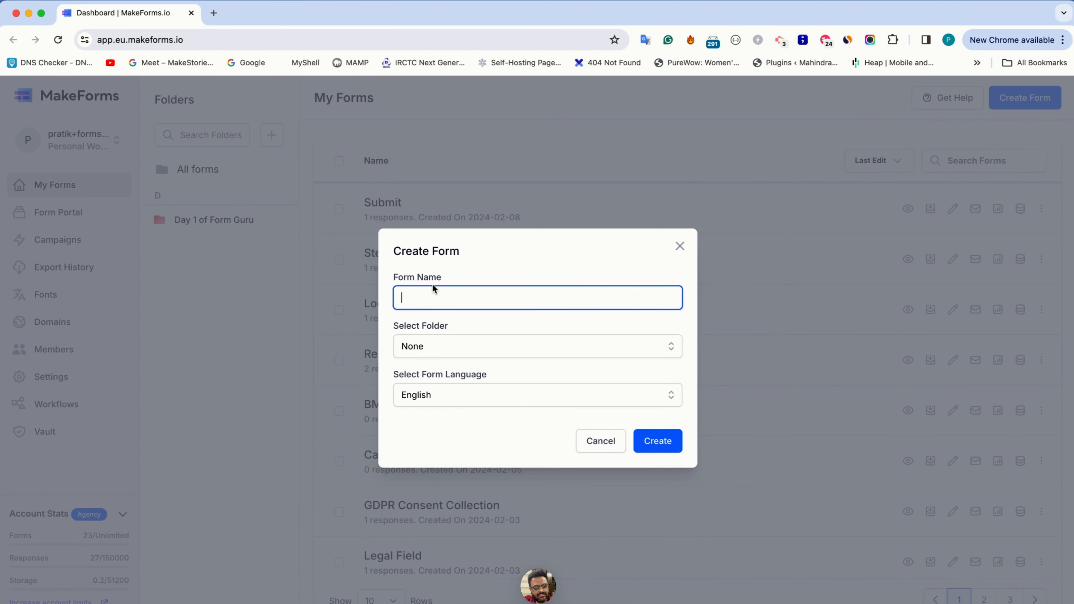
{"action": "type", "text": "Quiz"}
{"action": "key", "text": "BackSpace"}
{"action": "key", "text": "BackSpace"}
{"action": "key", "text": "BackSpace"}
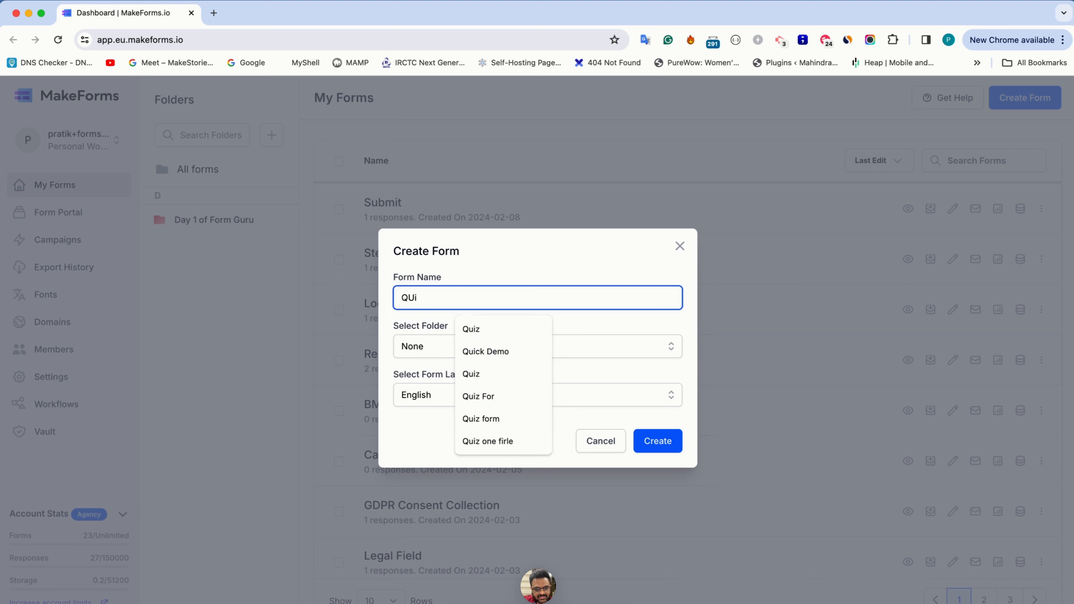
{"action": "type", "text": "uiz with makeF"}
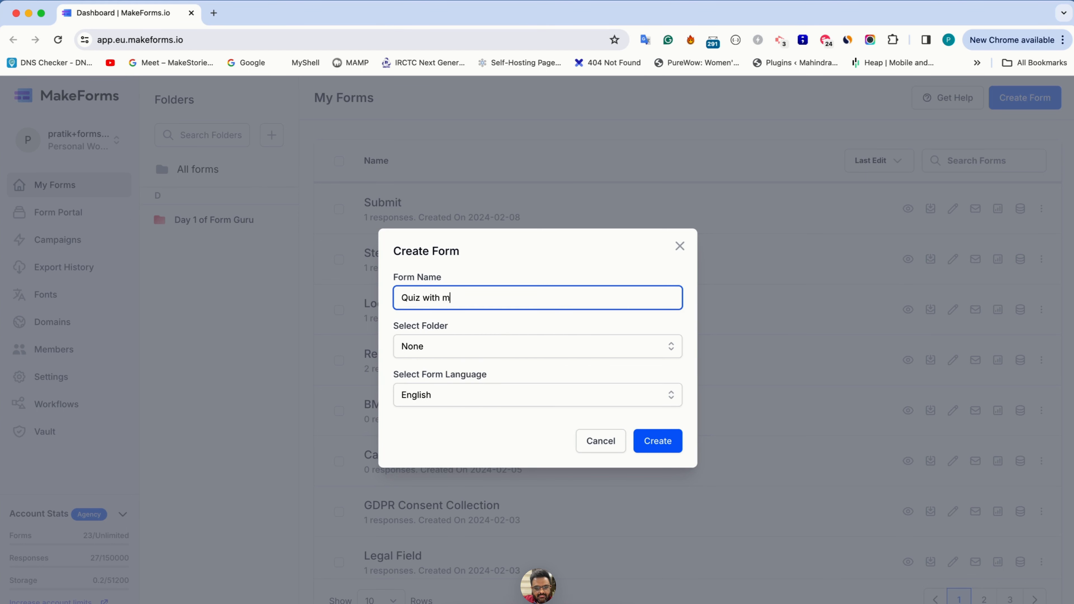
{"action": "type", "text": "orms"}
{"action": "key", "text": "BackSpace"}
{"action": "type", "text": "M"}
{"action": "left_click", "coordinate": [657, 452]}
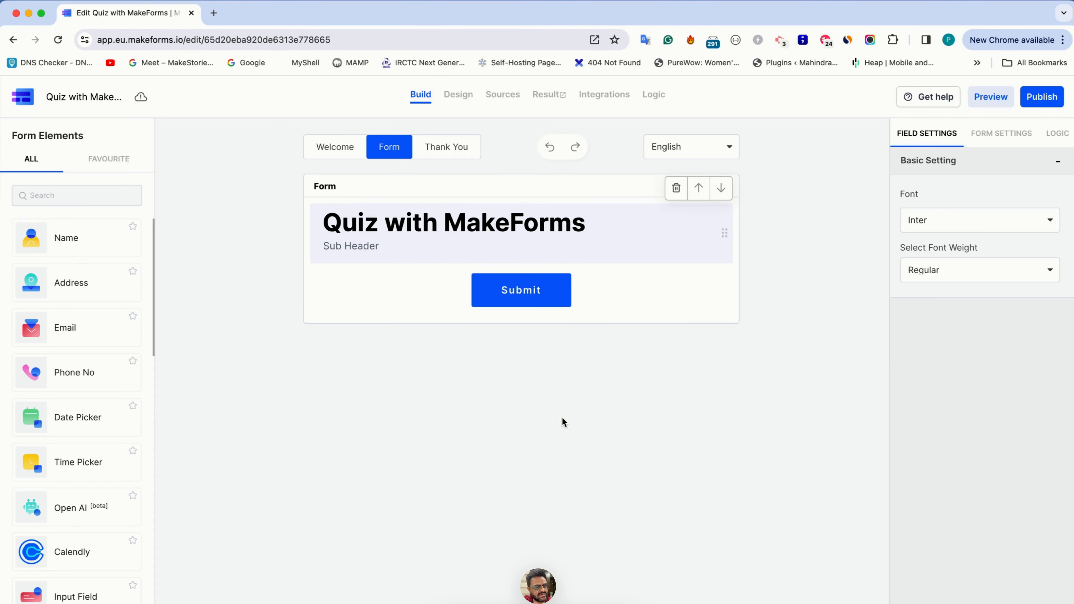
Delete the default "Quiz with MakeForms" header block from the form.
{"action": "left_click", "coordinate": [676, 188]}
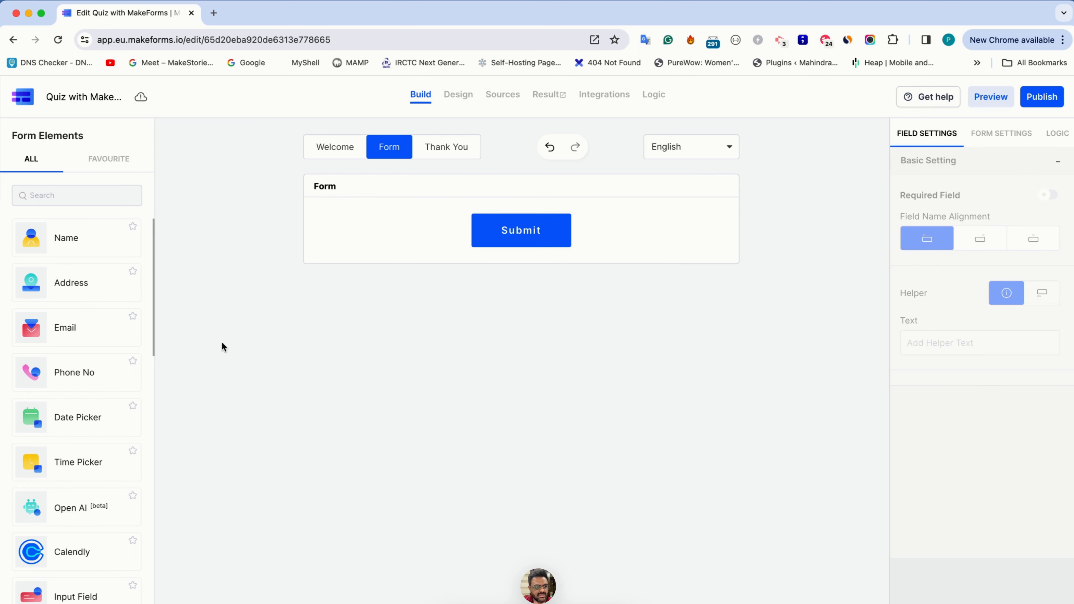
{"action": "scroll", "coordinate": [111, 358], "scroll_direction": "down", "scroll_amount": 2}
{"action": "scroll", "coordinate": [110, 358], "scroll_direction": "up", "scroll_amount": 2}
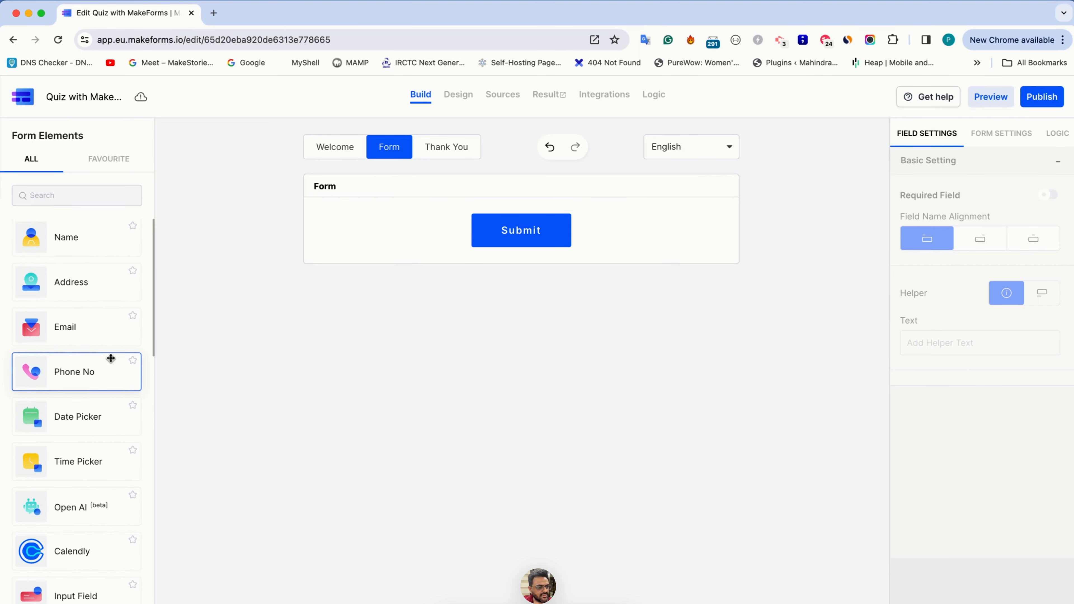
Add Date Picker, Time Picker, Input Field and Number fields to the form.
{"action": "left_click", "coordinate": [90, 425]}
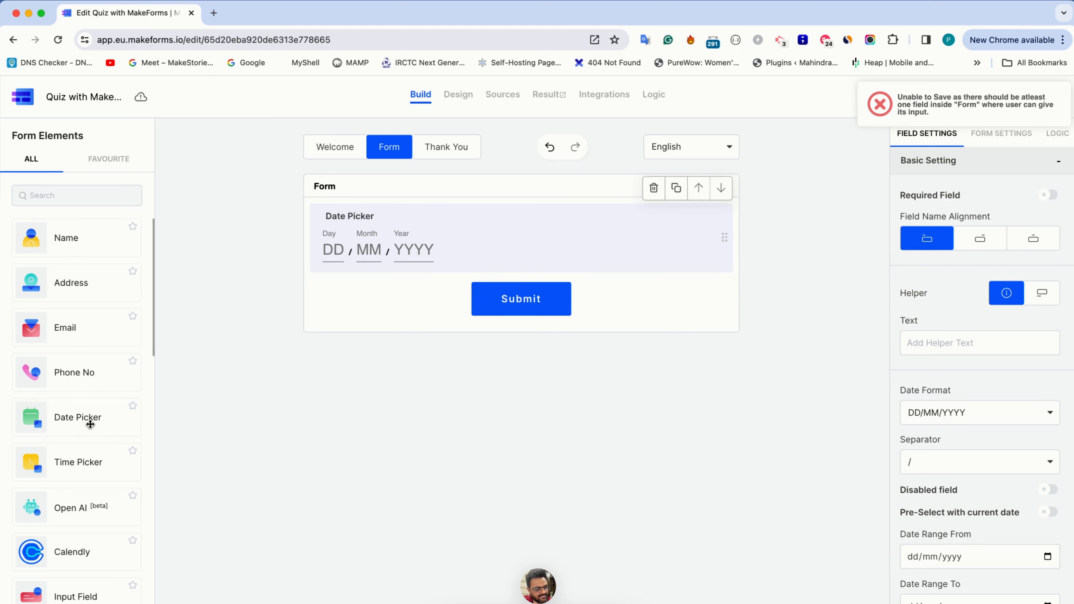
{"action": "left_click", "coordinate": [93, 467]}
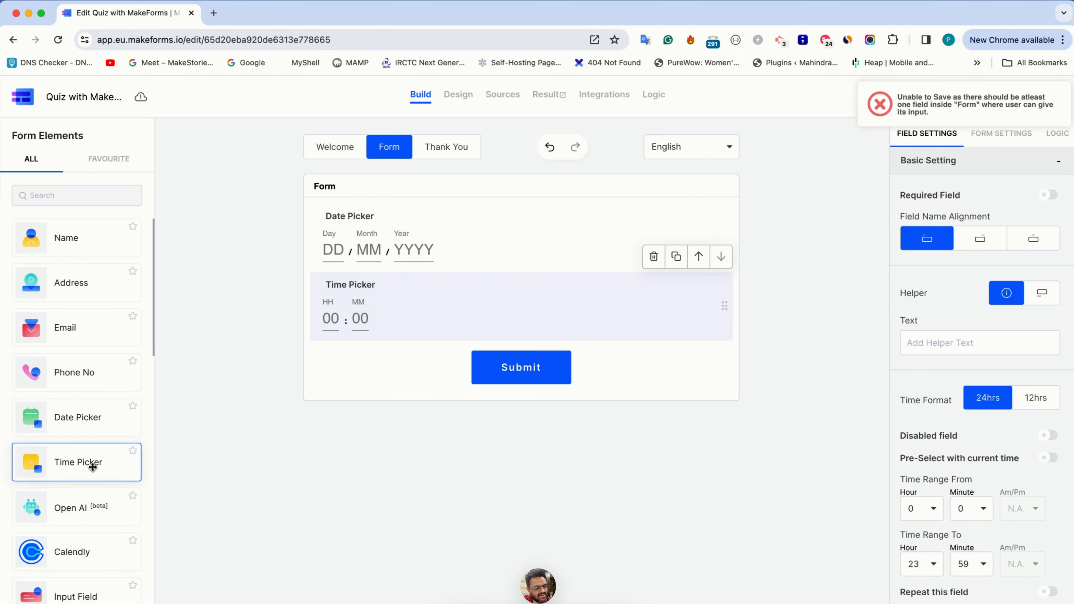
{"action": "scroll", "coordinate": [91, 470], "scroll_direction": "down", "scroll_amount": 4}
{"action": "left_click", "coordinate": [84, 516]}
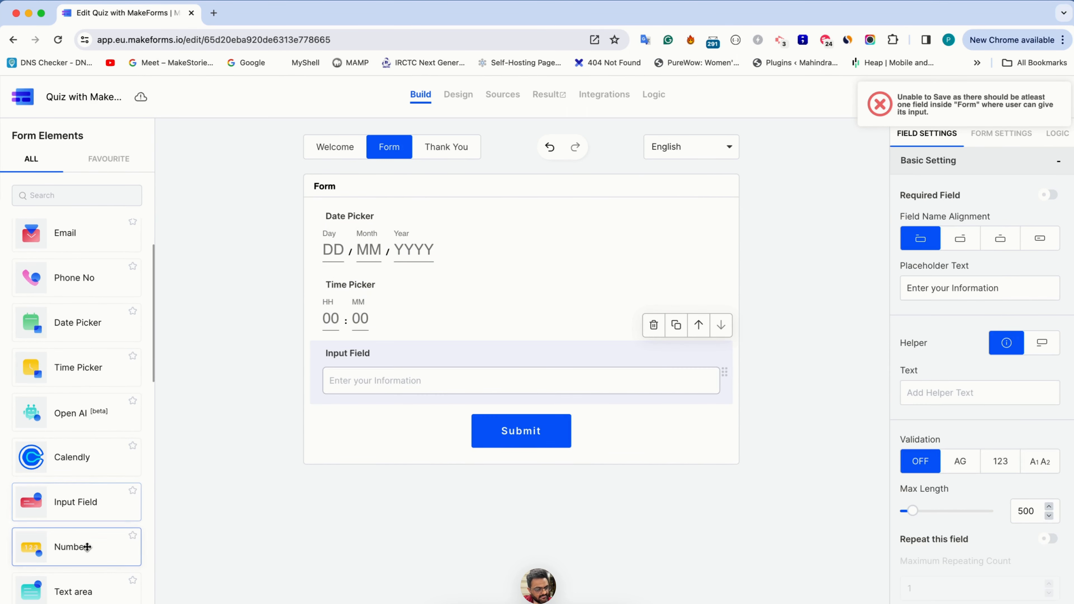
{"action": "left_click", "coordinate": [87, 550]}
Add Dropdown, Number Dropdown, Single Choice and Multiple Choice fields below the number field.
{"action": "scroll", "coordinate": [87, 551], "scroll_direction": "down", "scroll_amount": 1}
{"action": "scroll", "coordinate": [87, 550], "scroll_direction": "down", "scroll_amount": 5}
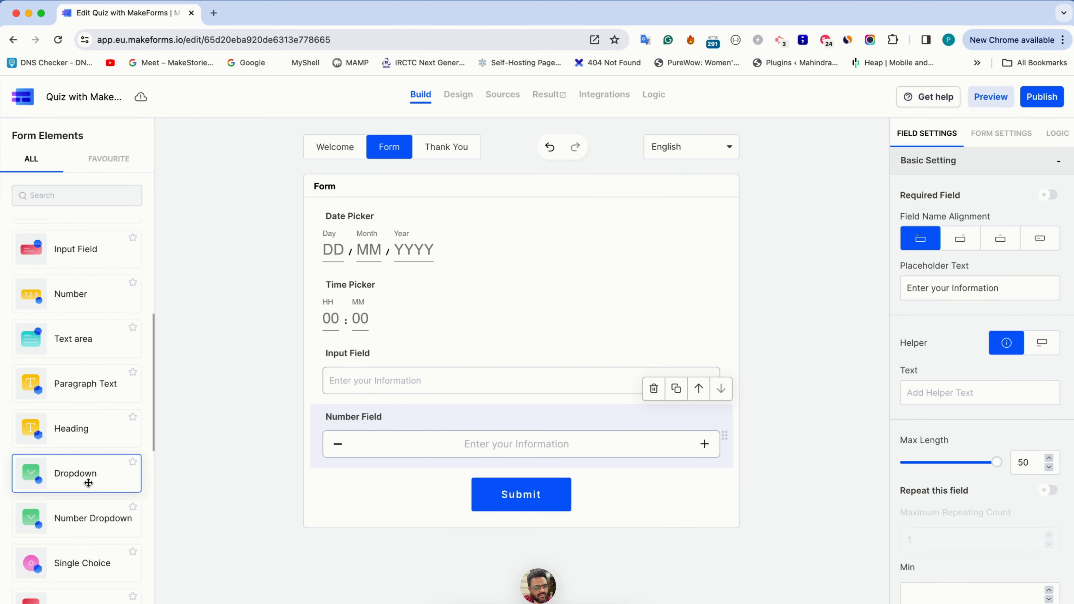
{"action": "left_click", "coordinate": [84, 473]}
{"action": "left_click", "coordinate": [93, 521]}
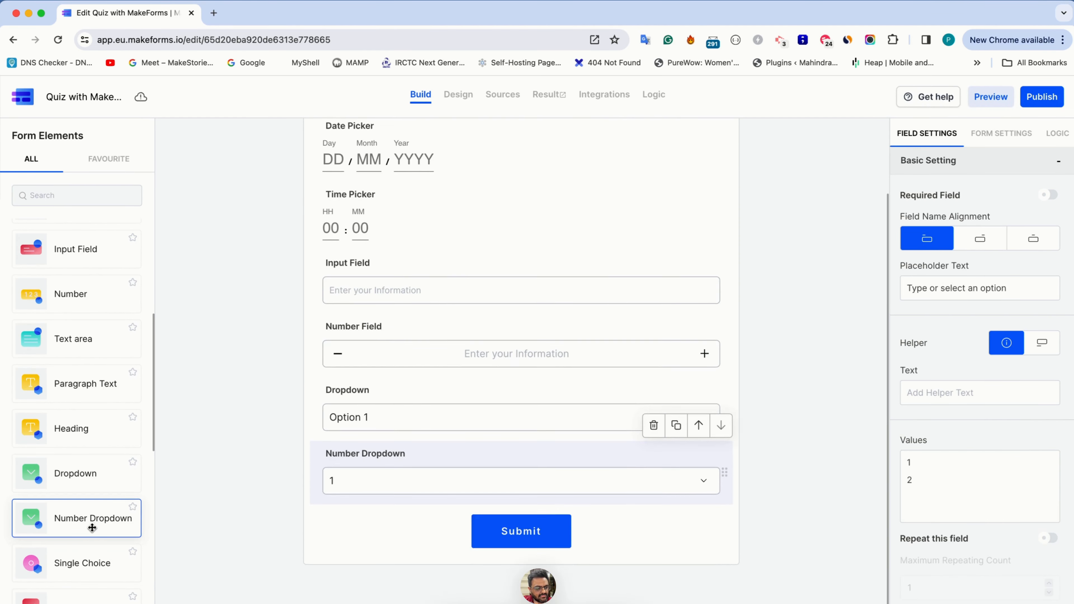
{"action": "left_click", "coordinate": [94, 559]}
{"action": "scroll", "coordinate": [92, 559], "scroll_direction": "down", "scroll_amount": 2}
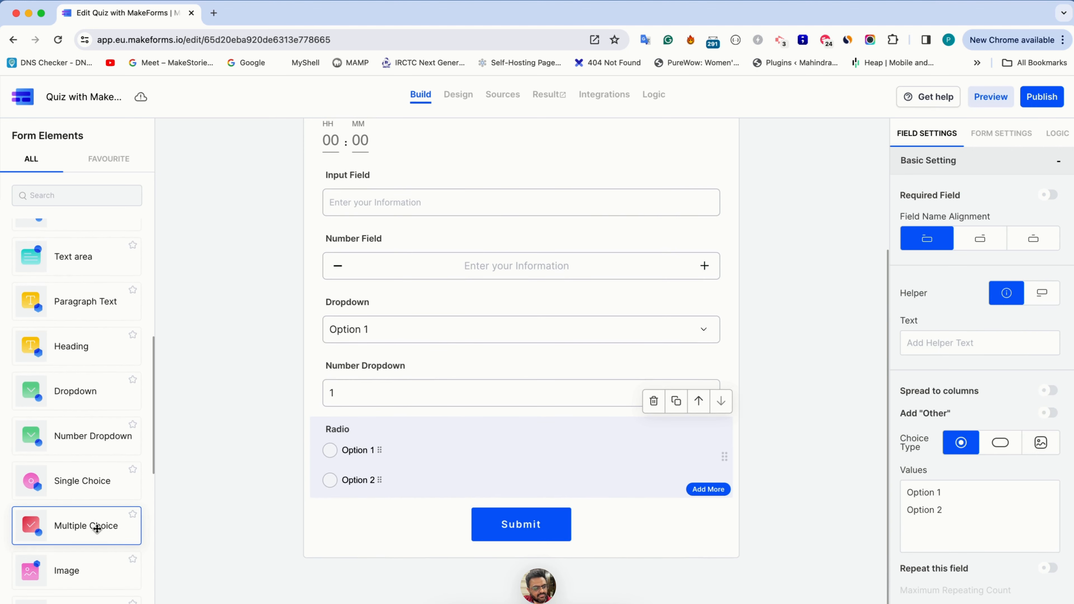
{"action": "scroll", "coordinate": [97, 529], "scroll_direction": "down", "scroll_amount": 2}
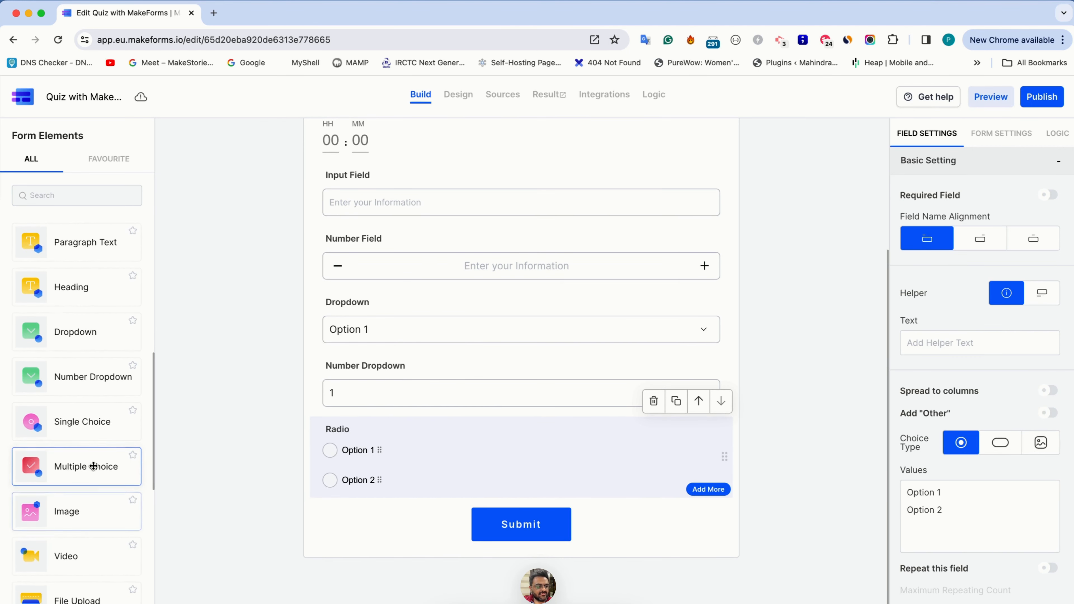
{"action": "left_click", "coordinate": [93, 462]}
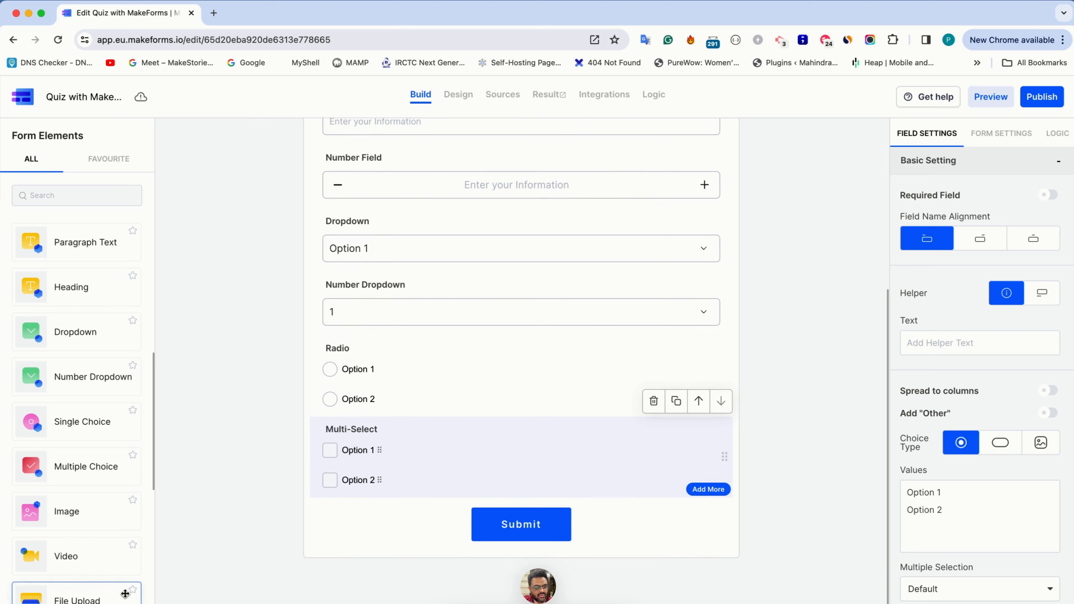
Relabel the Date Picker field as "What is the Independence day of India".
{"action": "scroll", "coordinate": [125, 593], "scroll_direction": "down", "scroll_amount": 6}
{"action": "scroll", "coordinate": [125, 593], "scroll_direction": "down", "scroll_amount": 2}
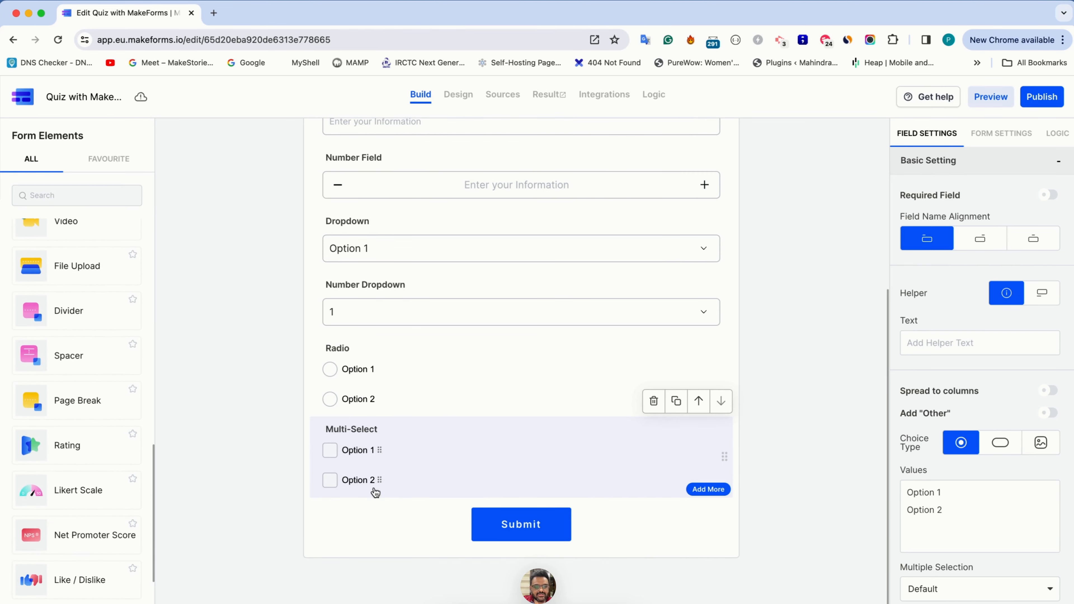
{"action": "scroll", "coordinate": [374, 488], "scroll_direction": "up", "scroll_amount": 6}
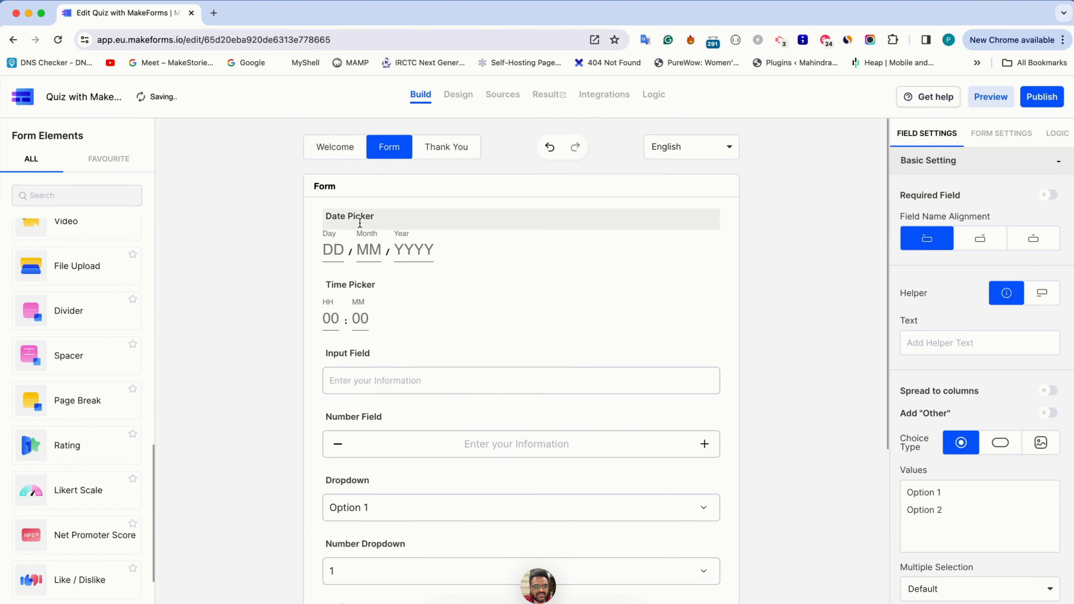
{"action": "double_click", "coordinate": [348, 217]}
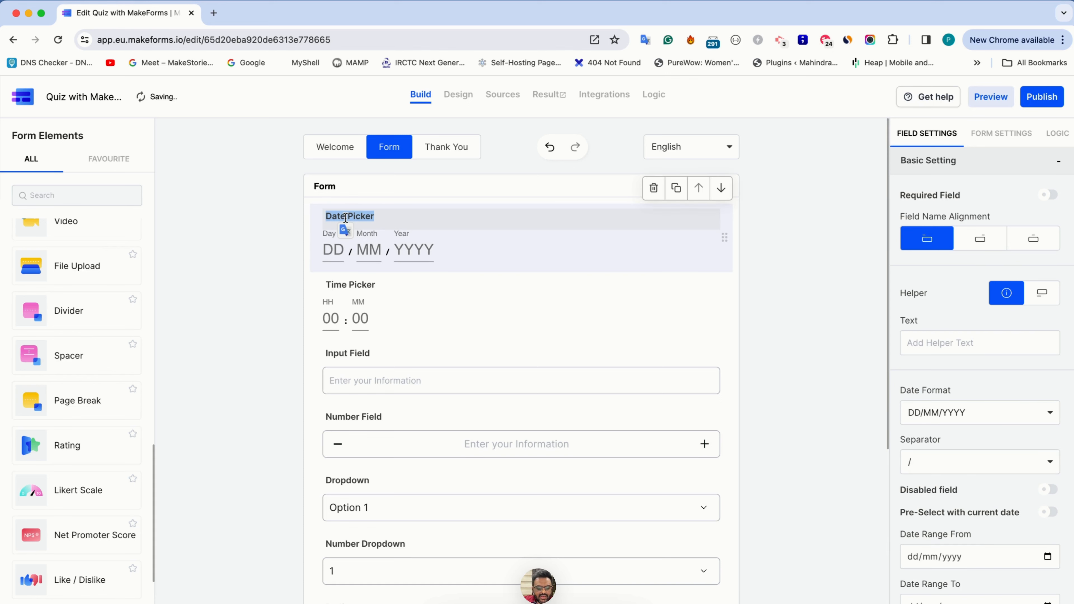
{"action": "type", "text": "What is the"}
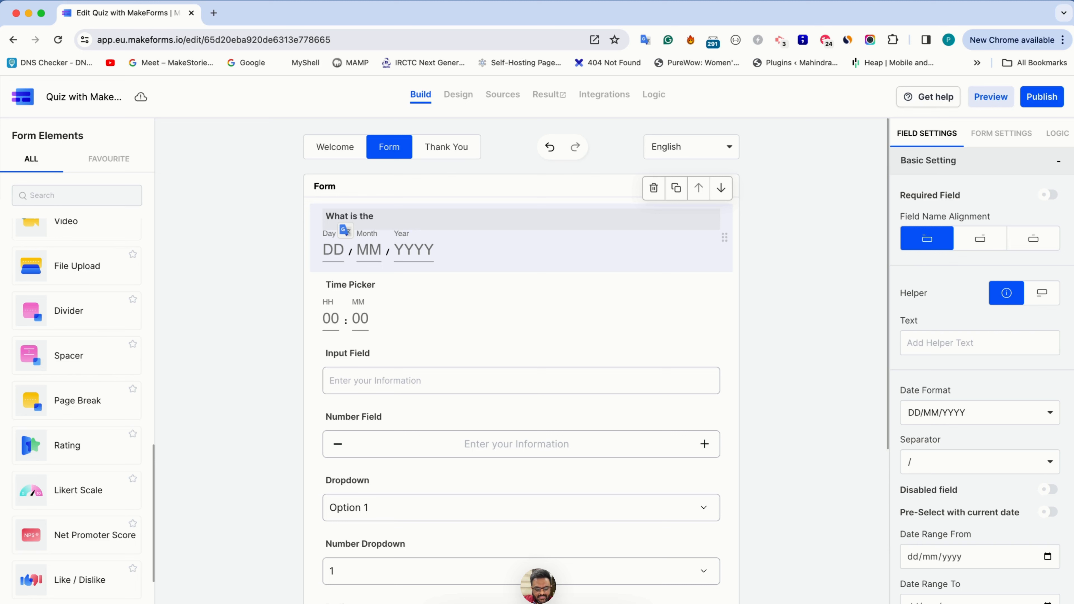
{"action": "type", "text": " Independece da"}
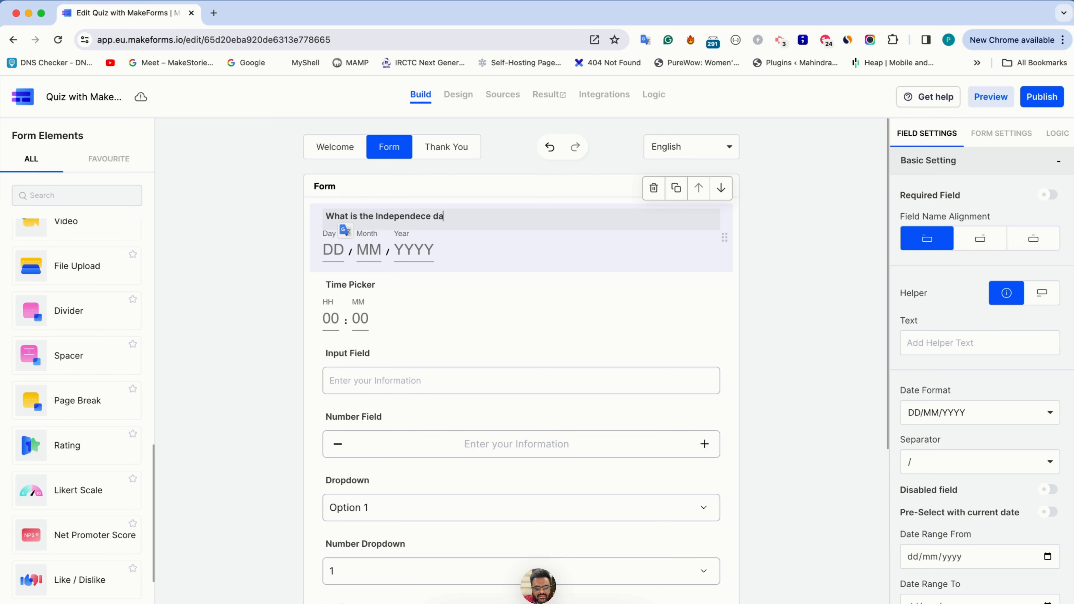
{"action": "type", "text": "y"}
{"action": "key", "text": "Left"}
{"action": "key", "text": "Left"}
{"action": "key", "text": "Left"}
{"action": "key", "text": "Left"}
{"action": "key", "text": "Left"}
{"action": "type", "text": "n"}
{"action": "key", "text": "End"}
{"action": "type", "text": "of India"}
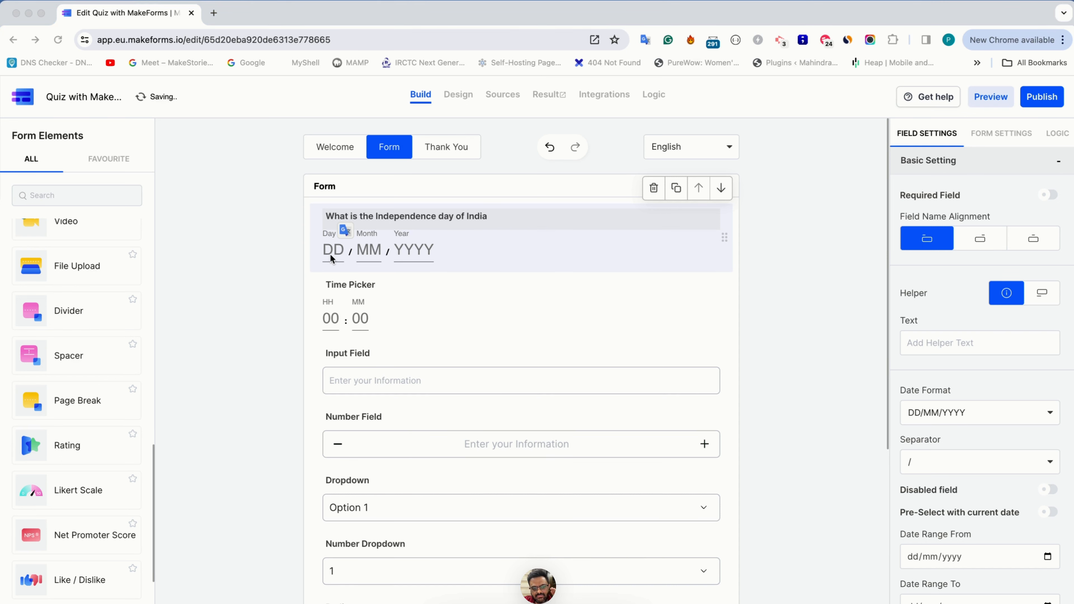
Examine the date format options available for the Independence day question.
{"action": "left_click", "coordinate": [947, 417]}
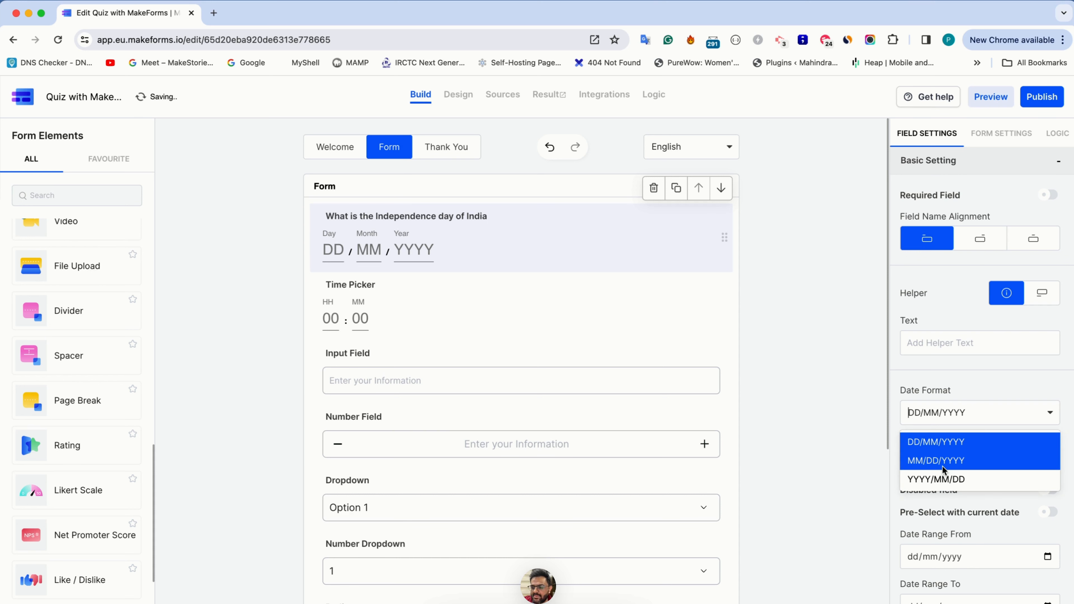
{"action": "left_click", "coordinate": [858, 413]}
Relabel the Time Picker field as "What time is 15 mins past 3pm".
{"action": "left_click", "coordinate": [419, 311]}
{"action": "double_click", "coordinate": [361, 285]}
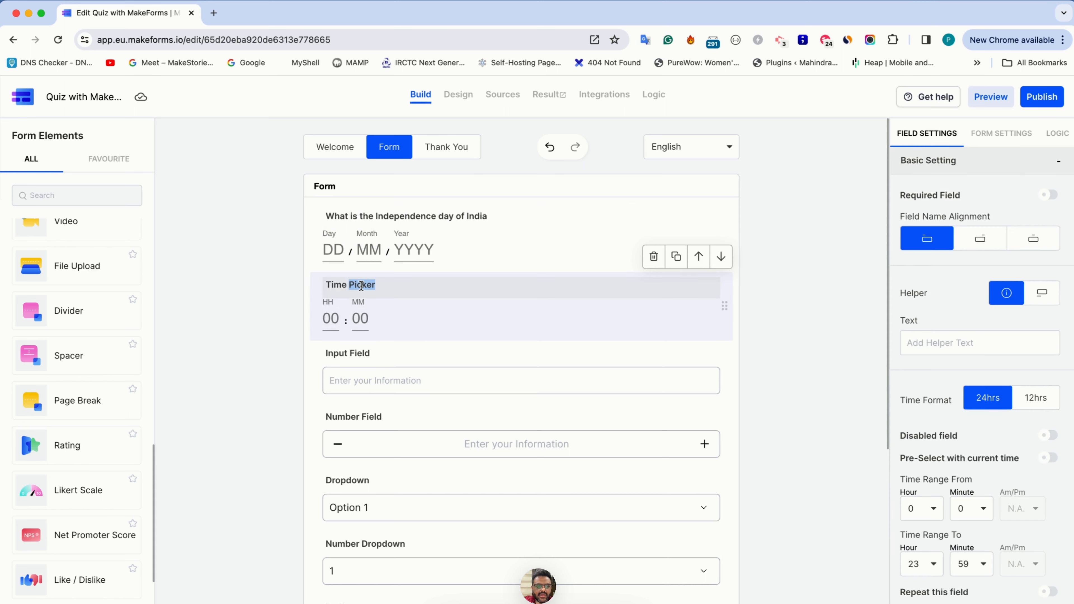
{"action": "left_click", "coordinate": [361, 285]}
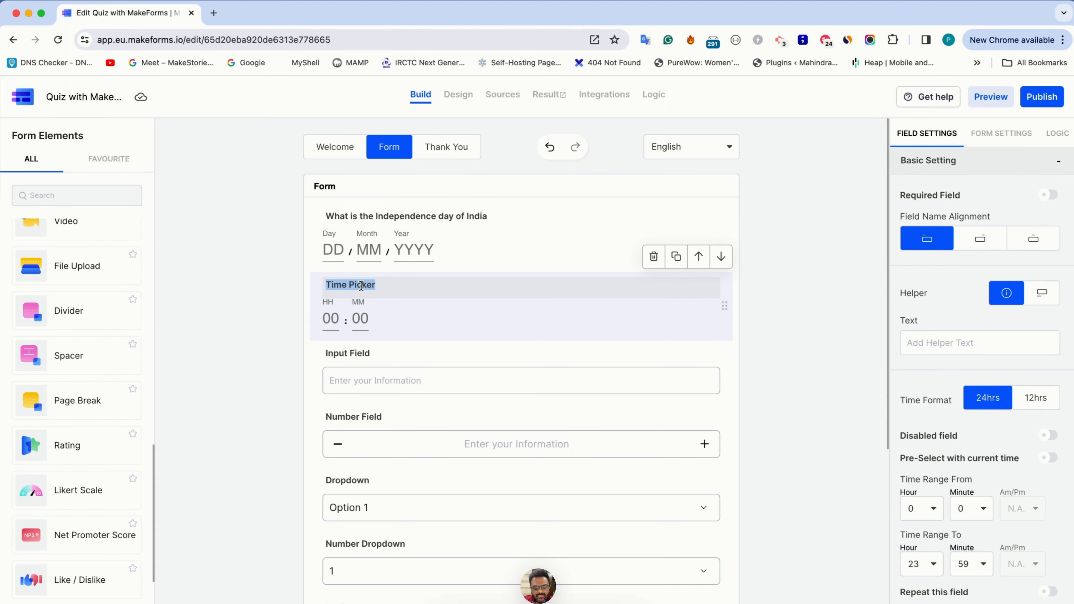
{"action": "type", "text": "What time is"}
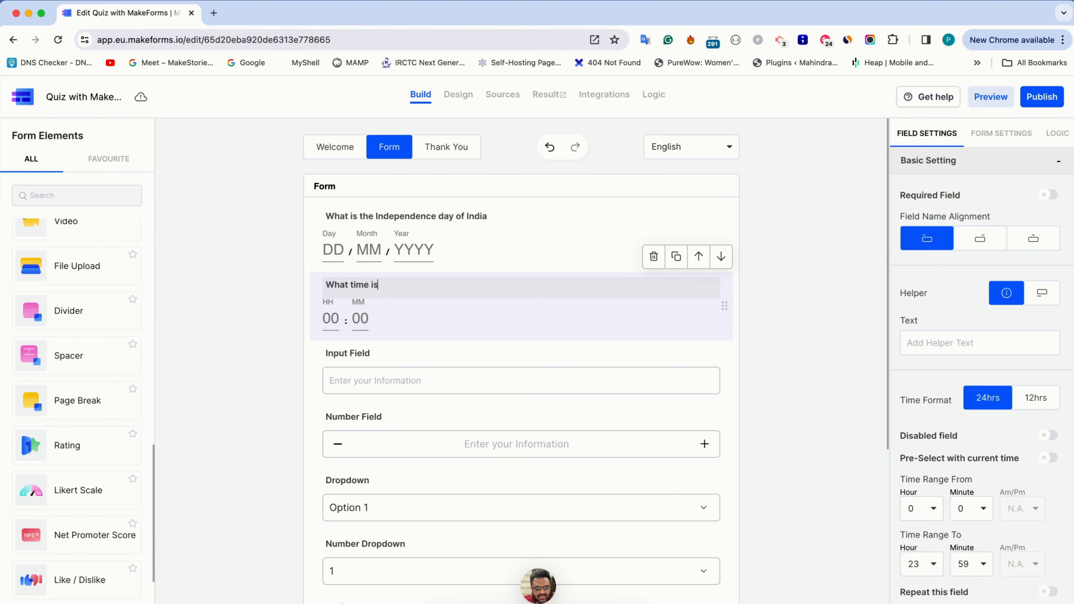
{"action": "type", "text": " 15 mins past 3"}
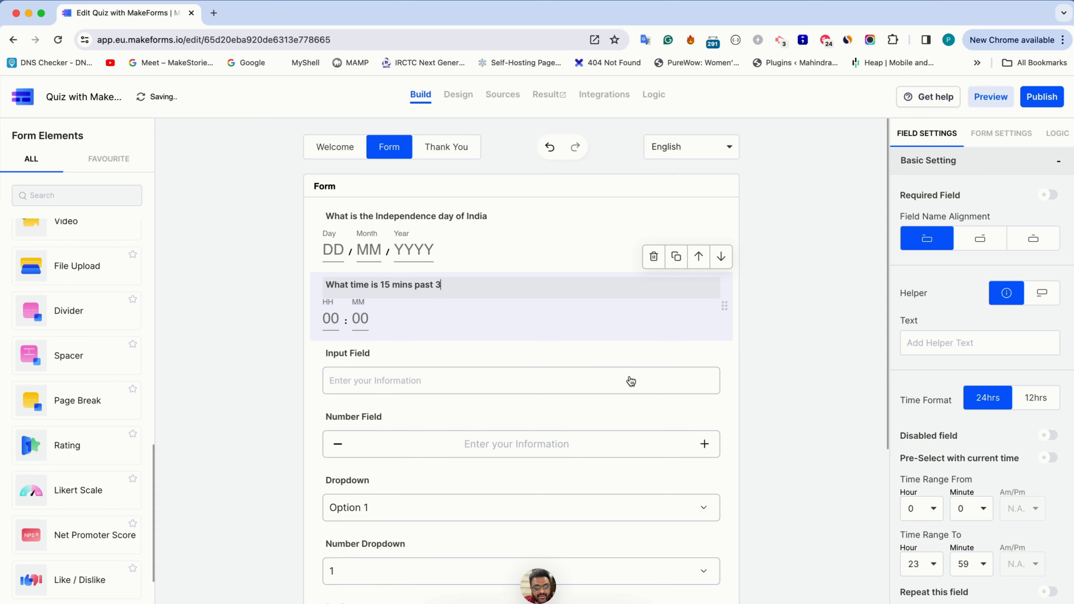
{"action": "left_click", "coordinate": [618, 393]}
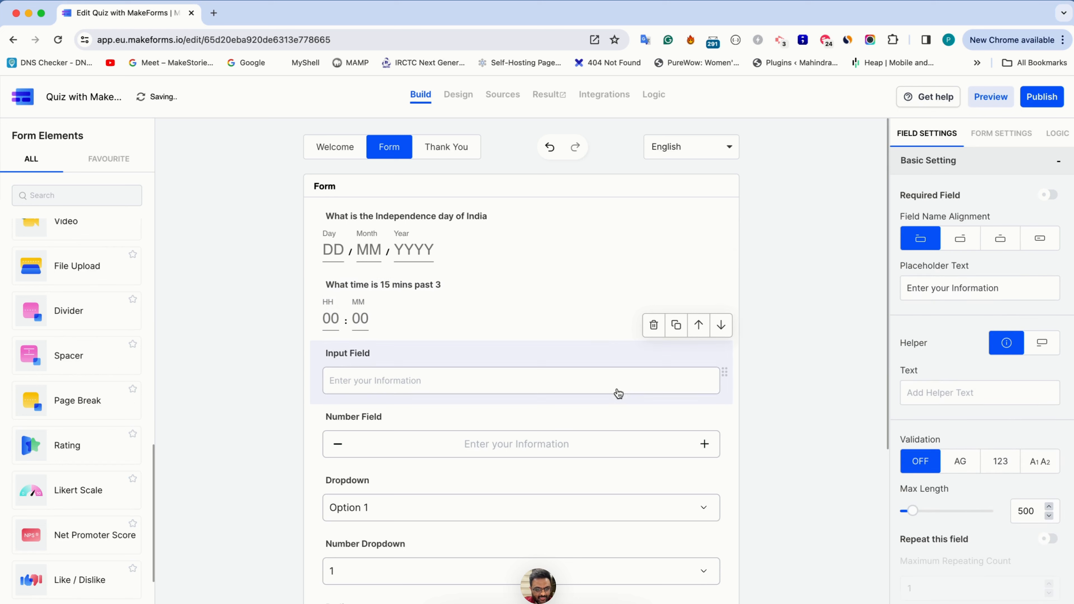
{"action": "left_click", "coordinate": [470, 286]}
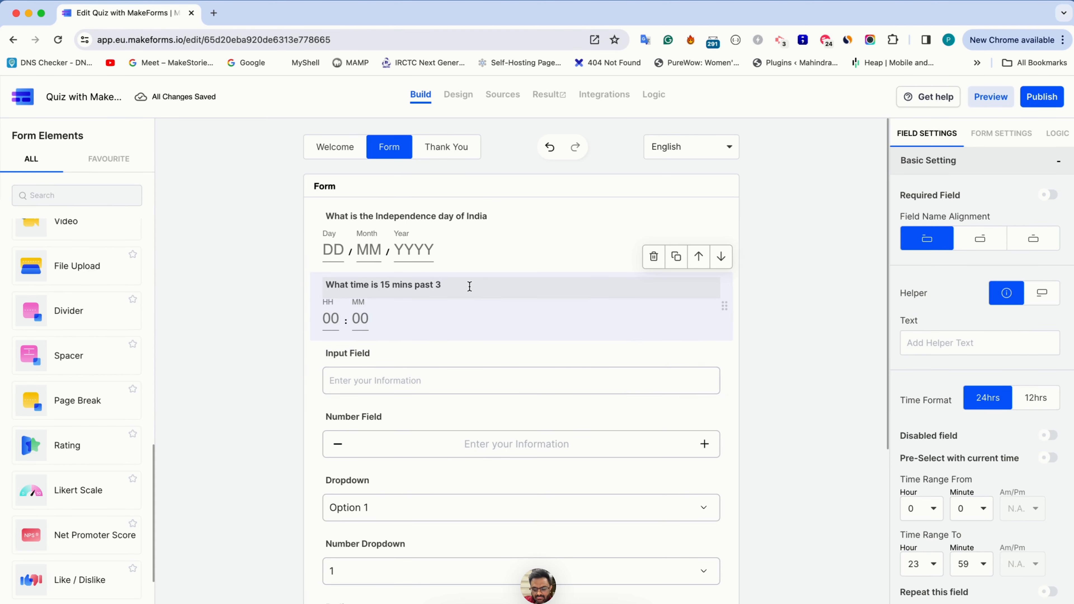
{"action": "type", "text": "pm"}
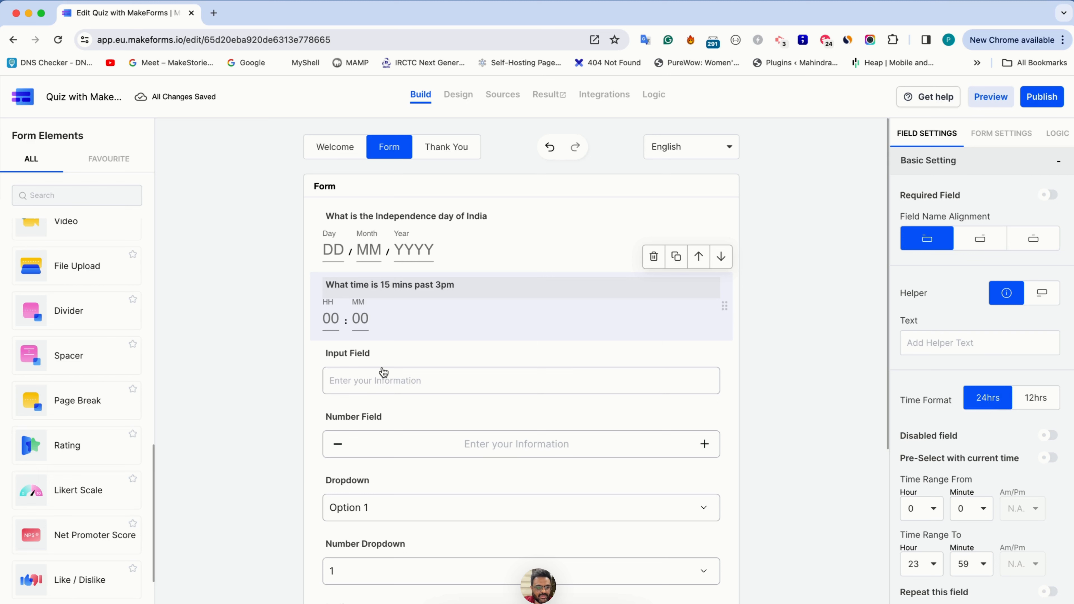
Relabel the Input Field as "Who is the current prime minister of India ?".
{"action": "left_click", "coordinate": [373, 351]}
{"action": "triple_click", "coordinate": [367, 355]}
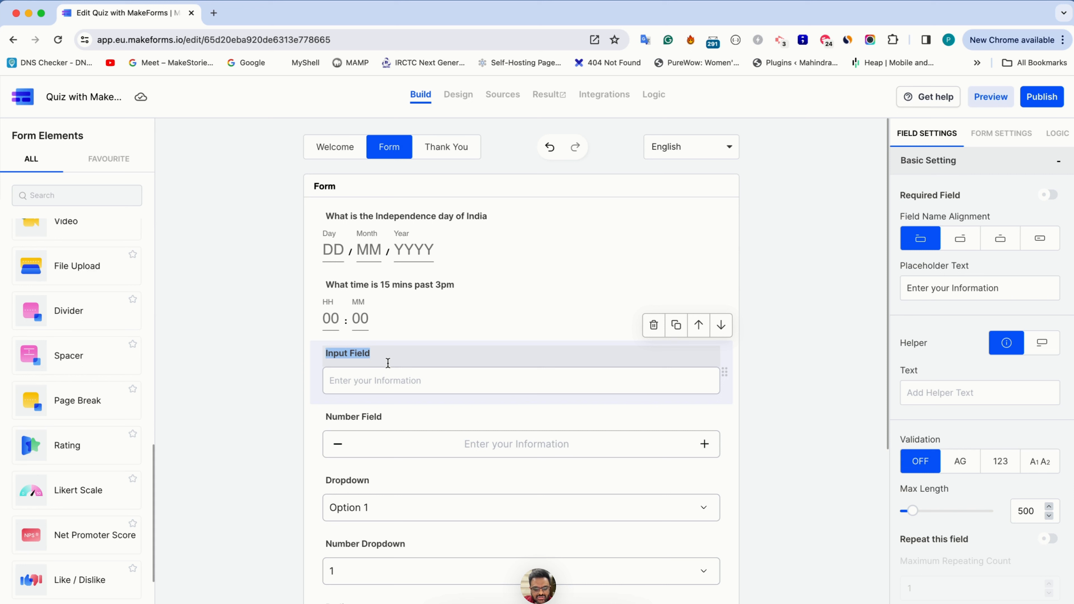
{"action": "type", "text": "What"}
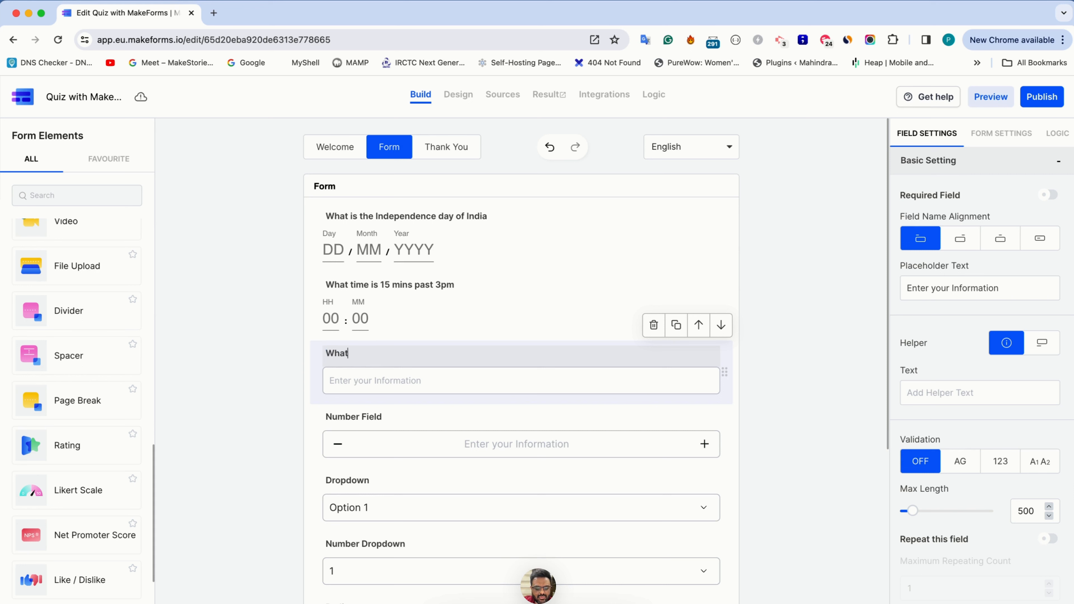
{"action": "key", "text": "BackSpace"}
{"action": "key", "text": "BackSpace"}
{"action": "key", "text": "BackSpace"}
{"action": "type", "text": "ho is the prime minister of India"}
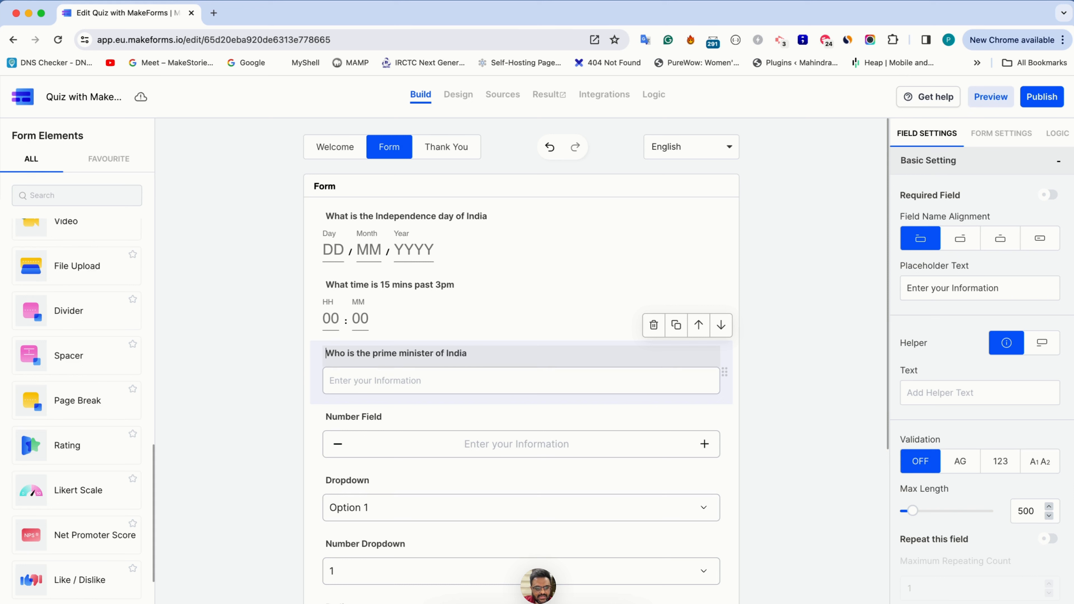
{"action": "type", "text": "current"}
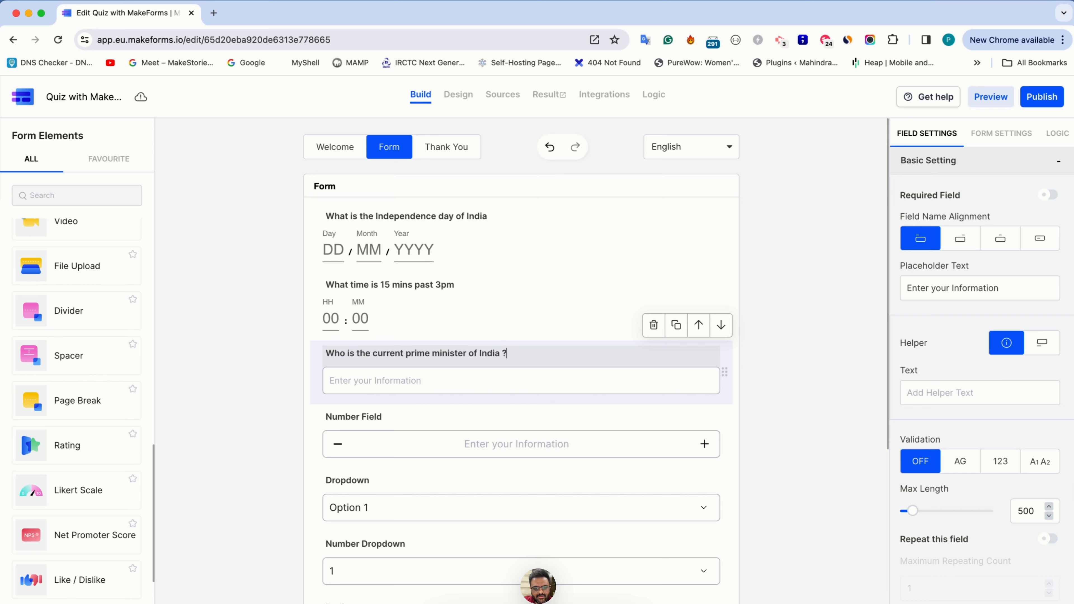
Add " ?" to the end of the time question's and the Independence day question's labels.
{"action": "left_click", "coordinate": [452, 285]}
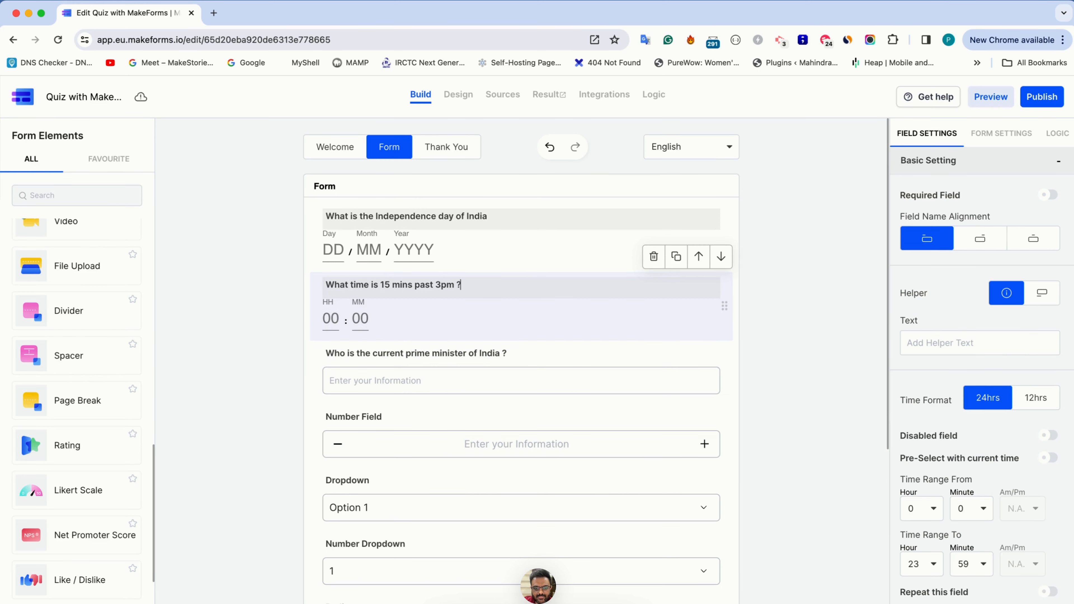
{"action": "left_click", "coordinate": [463, 221]}
{"action": "type", "text": "?"}
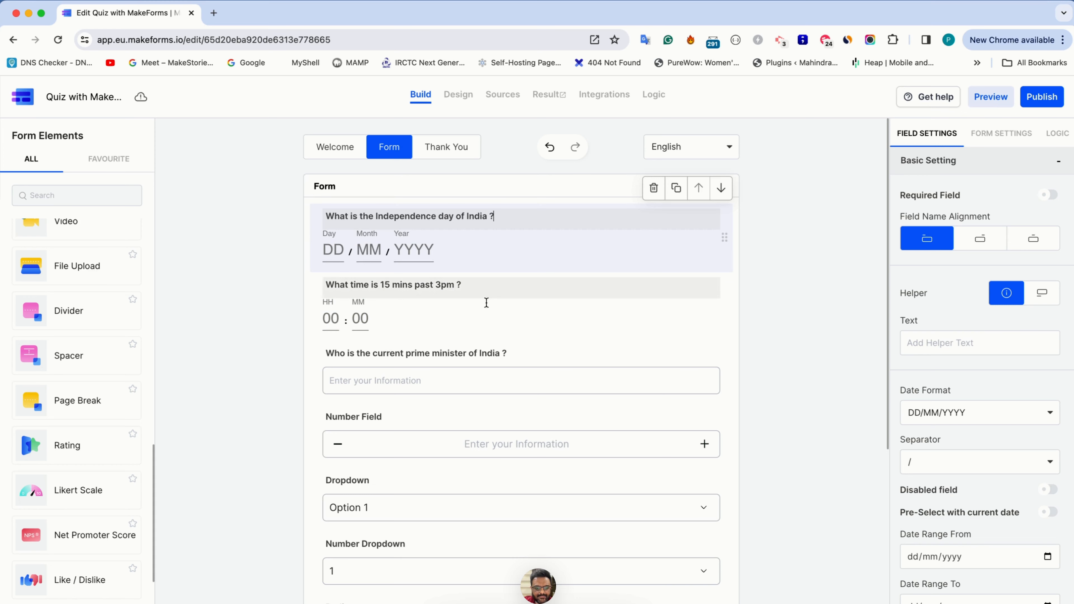
Relabel the Number Field as "What is 2 ^ 16 ?".
{"action": "scroll", "coordinate": [449, 417], "scroll_direction": "down", "scroll_amount": 1}
{"action": "scroll", "coordinate": [449, 417], "scroll_direction": "down", "scroll_amount": 1}
{"action": "left_click", "coordinate": [429, 317]}
{"action": "left_click", "coordinate": [383, 330]}
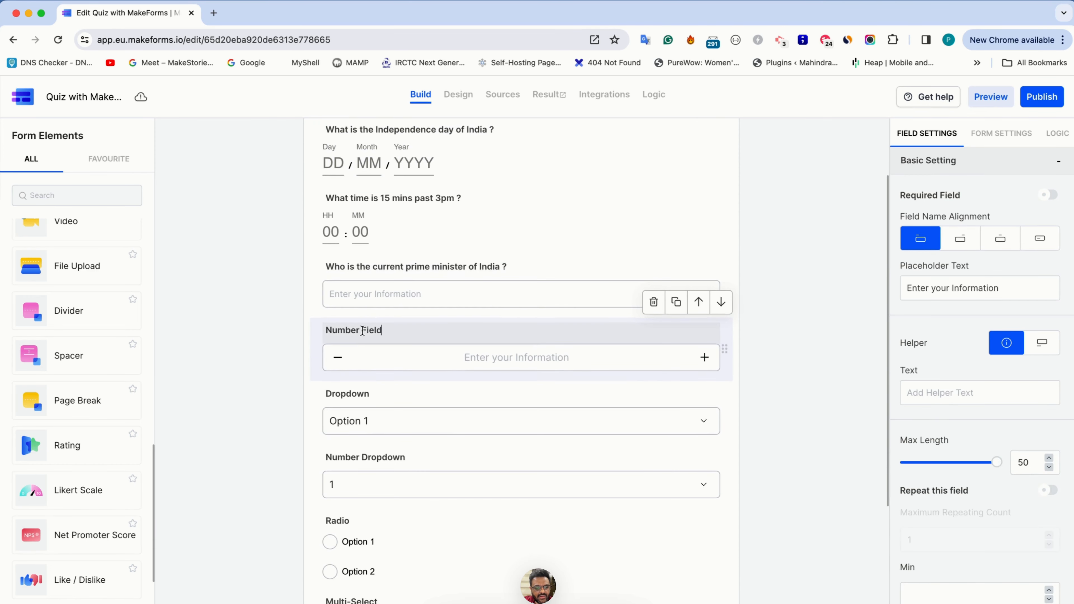
{"action": "triple_click", "coordinate": [362, 331]}
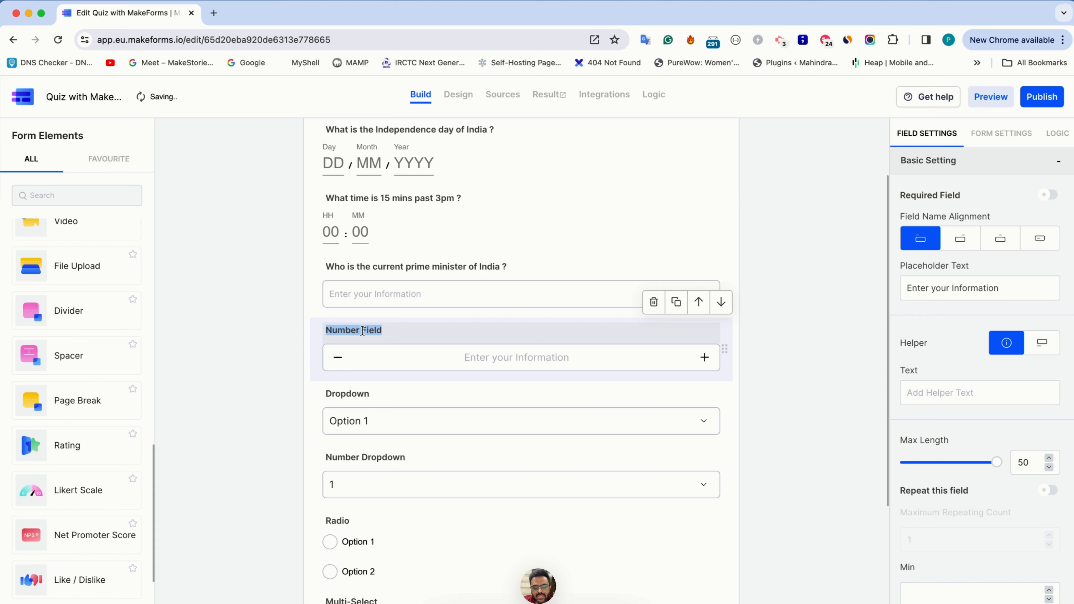
{"action": "type", "text": "What"}
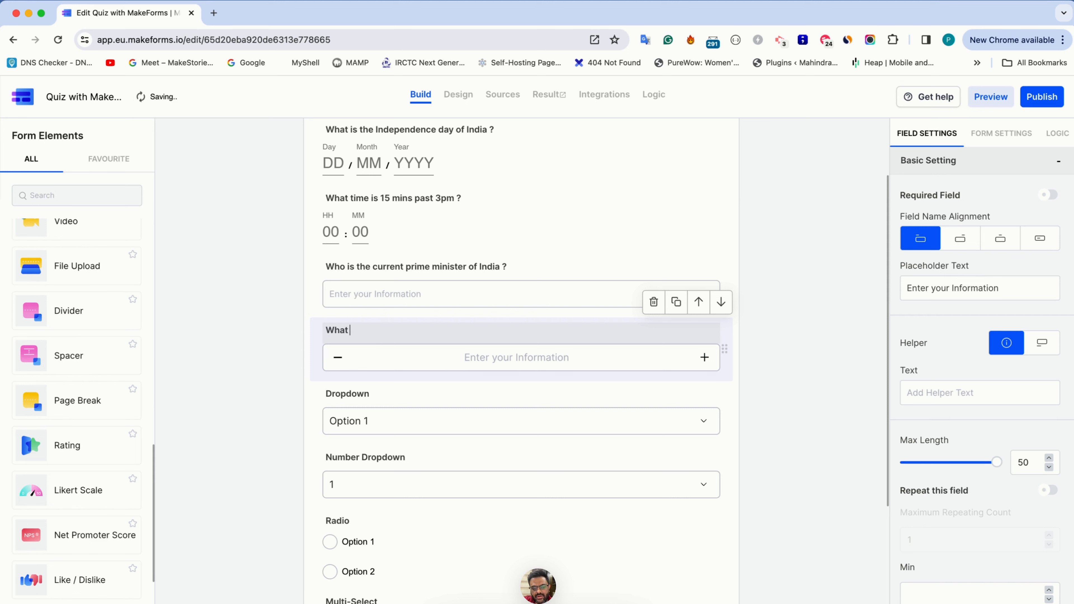
{"action": "type", "text": " is 2"}
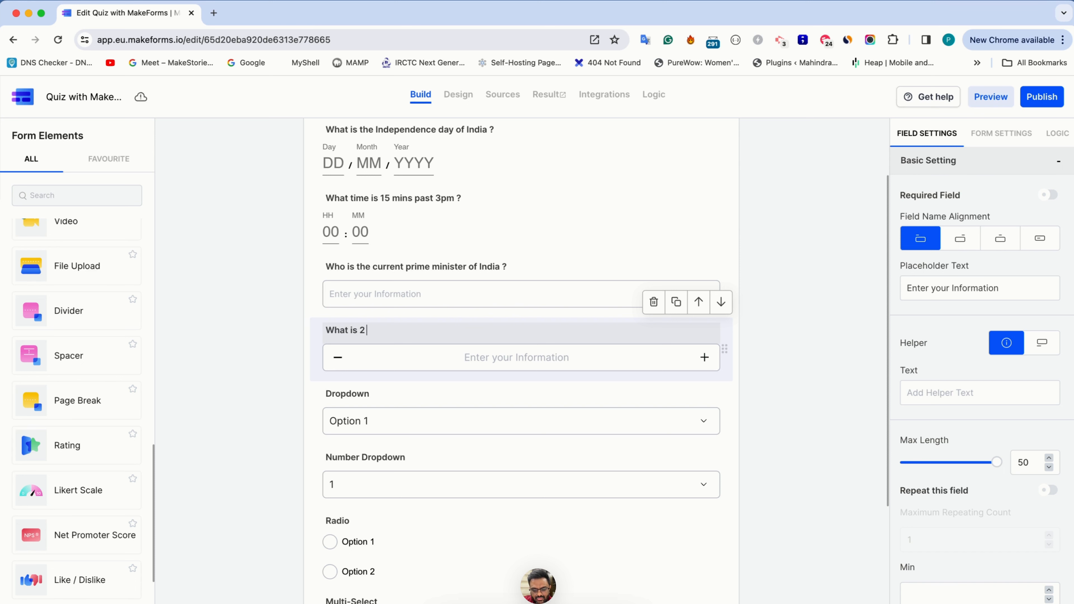
{"action": "type", "text": " ^ 16"}
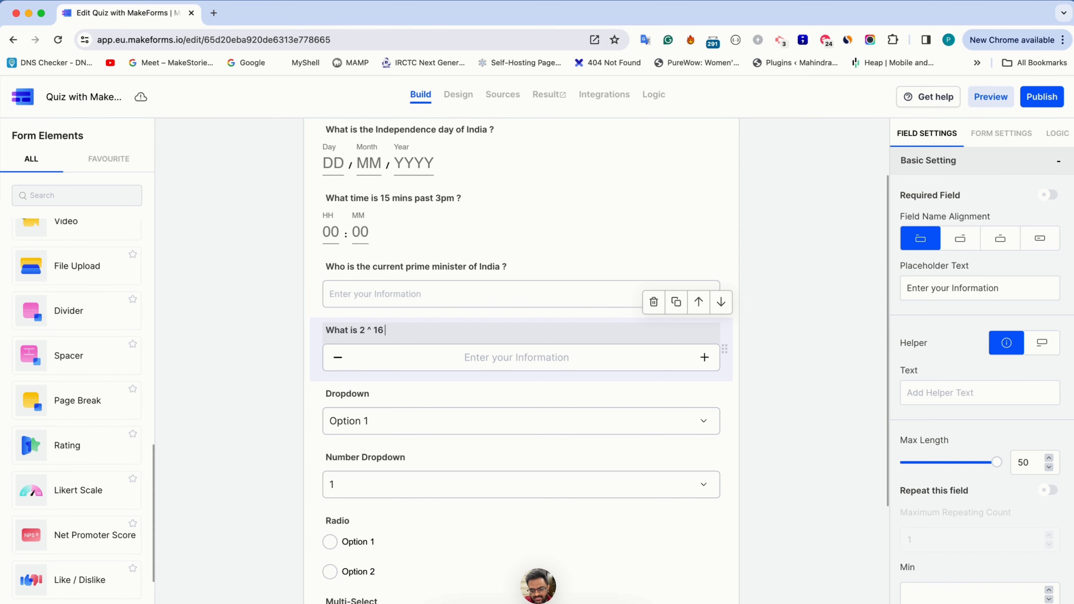
{"action": "type", "text": " ?"}
Relabel the Dropdown field as "Which countries are part of the Asia Continent".
{"action": "scroll", "coordinate": [426, 449], "scroll_direction": "down", "scroll_amount": 2}
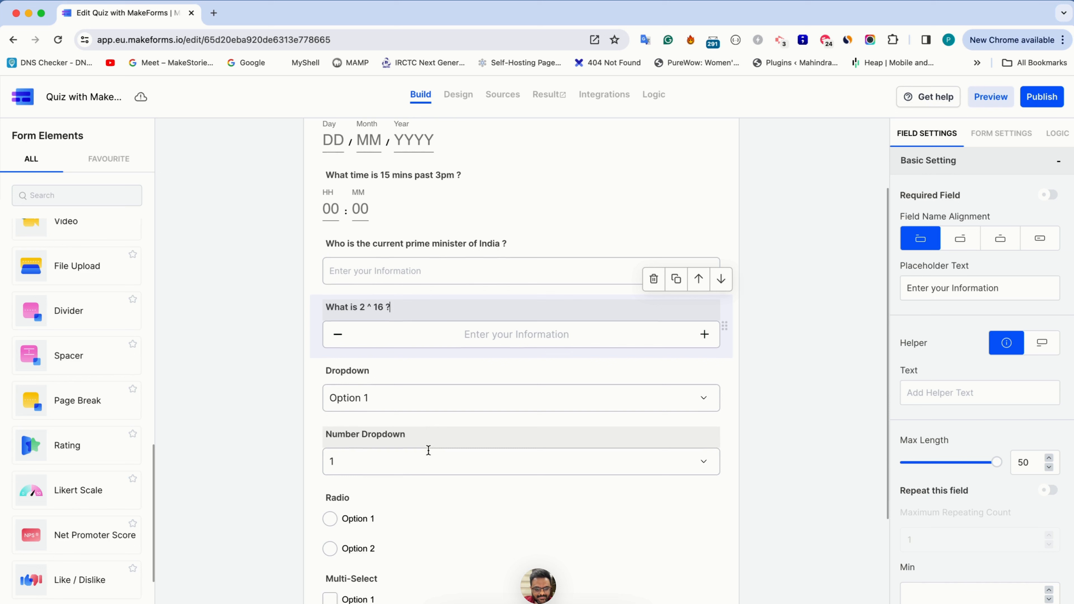
{"action": "left_click", "coordinate": [403, 371]}
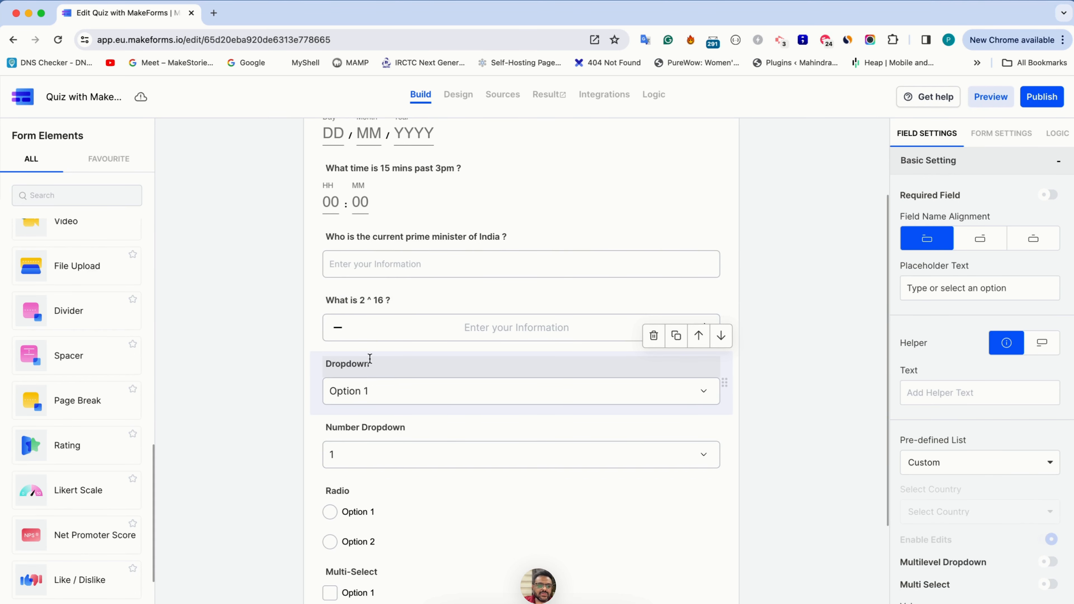
{"action": "key", "text": "super+a"}
{"action": "key", "text": "BackSpace"}
{"action": "scroll", "coordinate": [778, 277], "scroll_direction": "down", "scroll_amount": 3}
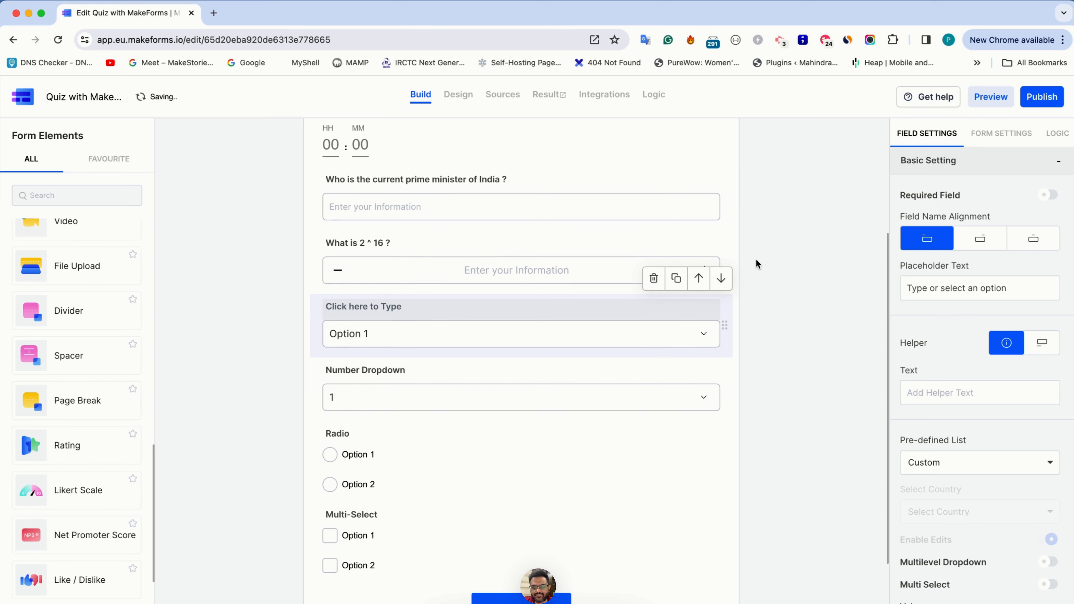
{"action": "type", "text": "Which countries are p"}
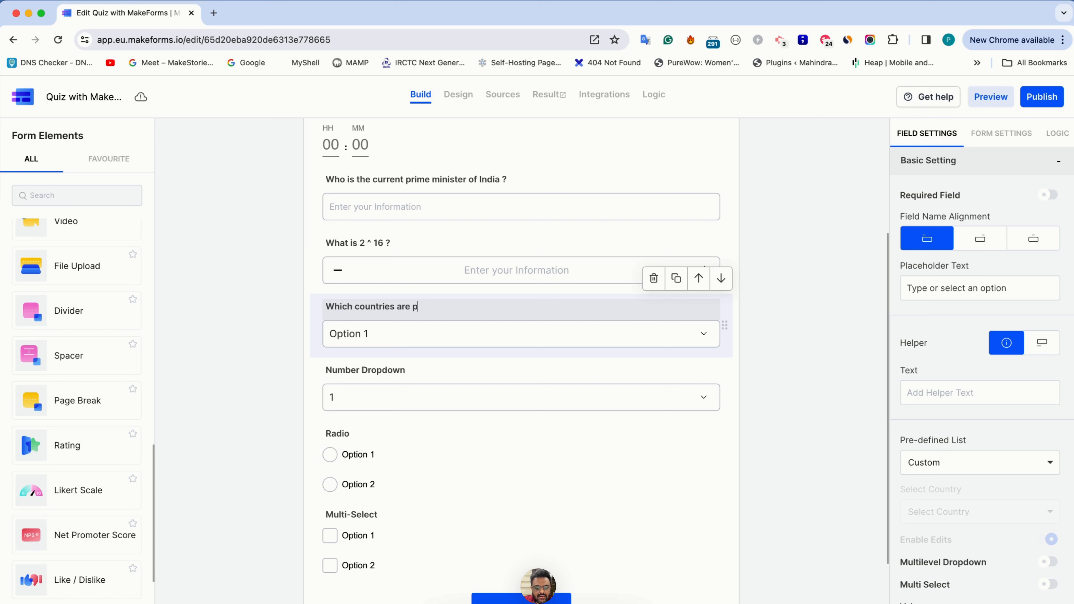
{"action": "type", "text": "art of the Asia Con"}
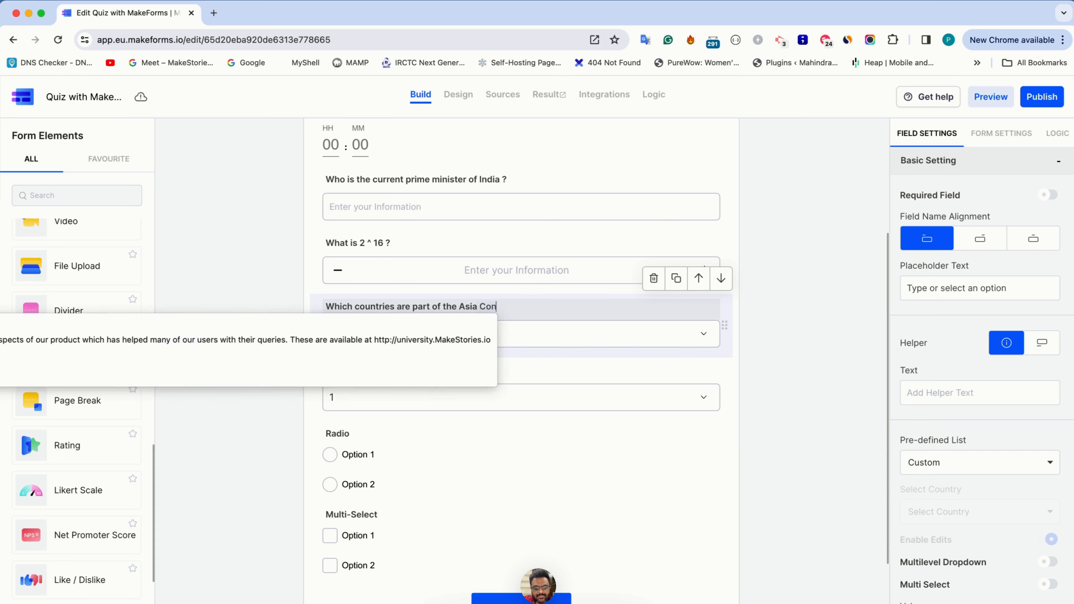
{"action": "type", "text": "tanent"}
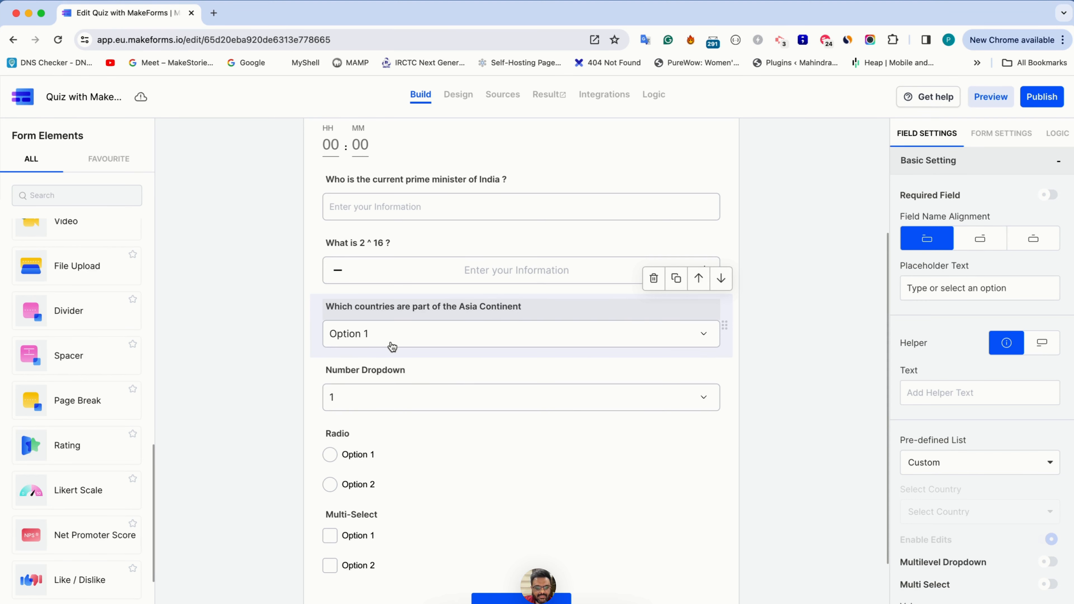
Replace the Asia question's default options with USA, France, India and Australia, one per line.
{"action": "scroll", "coordinate": [946, 550], "scroll_direction": "down", "scroll_amount": 3}
{"action": "scroll", "coordinate": [946, 597], "scroll_direction": "down", "scroll_amount": 3}
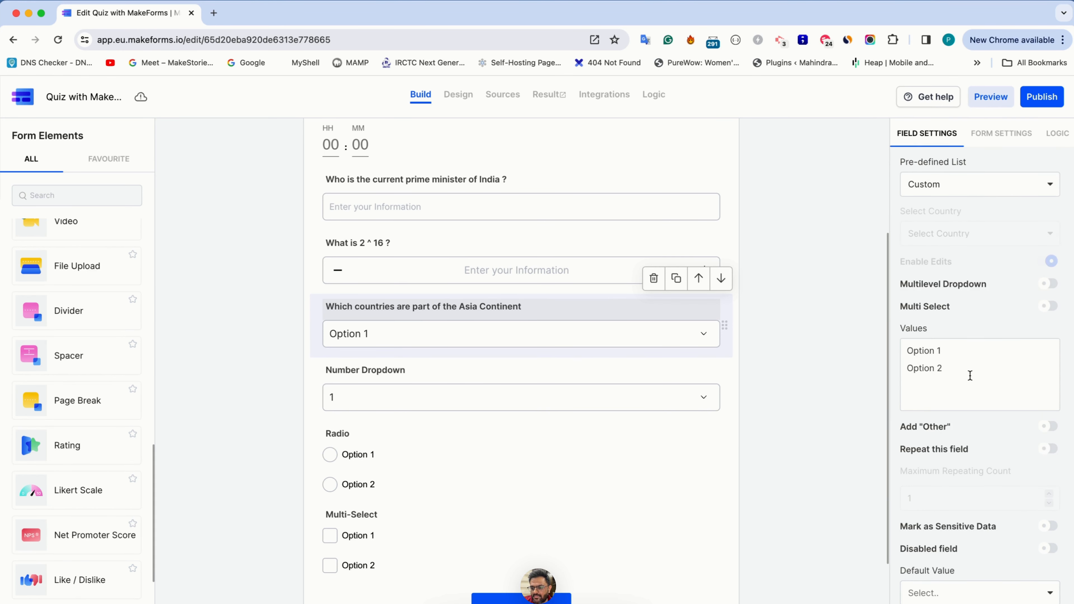
{"action": "left_click_drag", "start_coordinate": [969, 375], "coordinate": [910, 349]}
{"action": "key", "text": "BackSpace"}
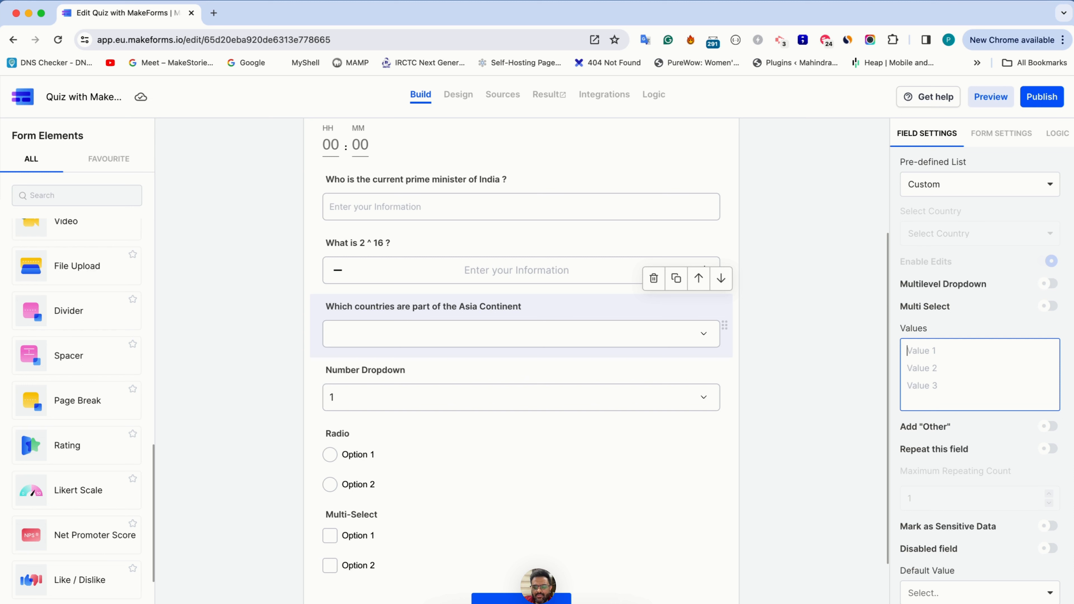
{"action": "type", "text": "USA "}
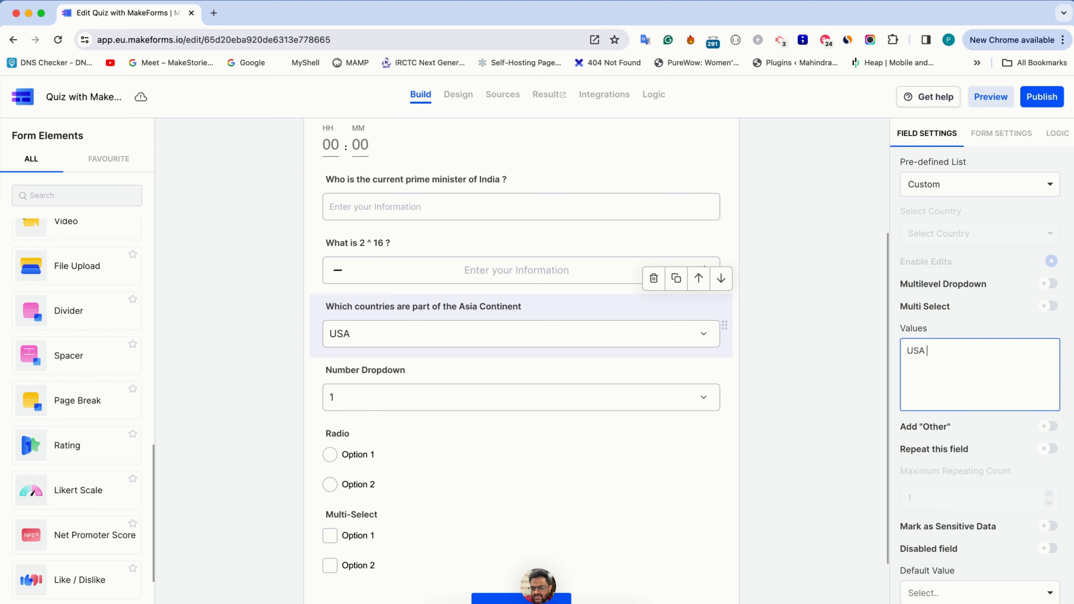
{"action": "type", "text": "France "}
{"action": "type", "text": "India"}
{"action": "key", "text": "Return"}
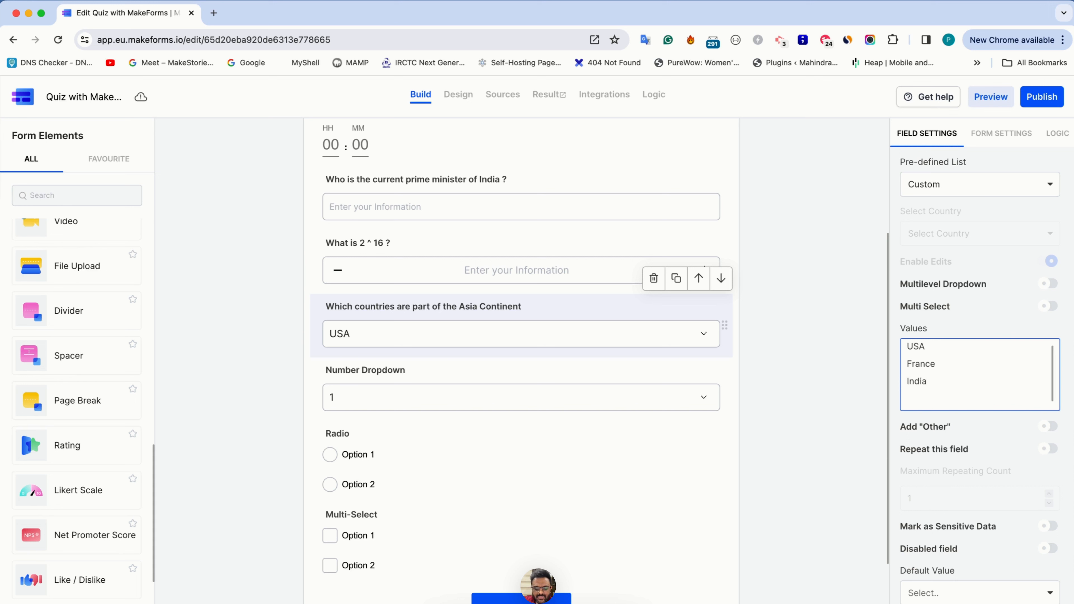
{"action": "type", "text": "Australia"}
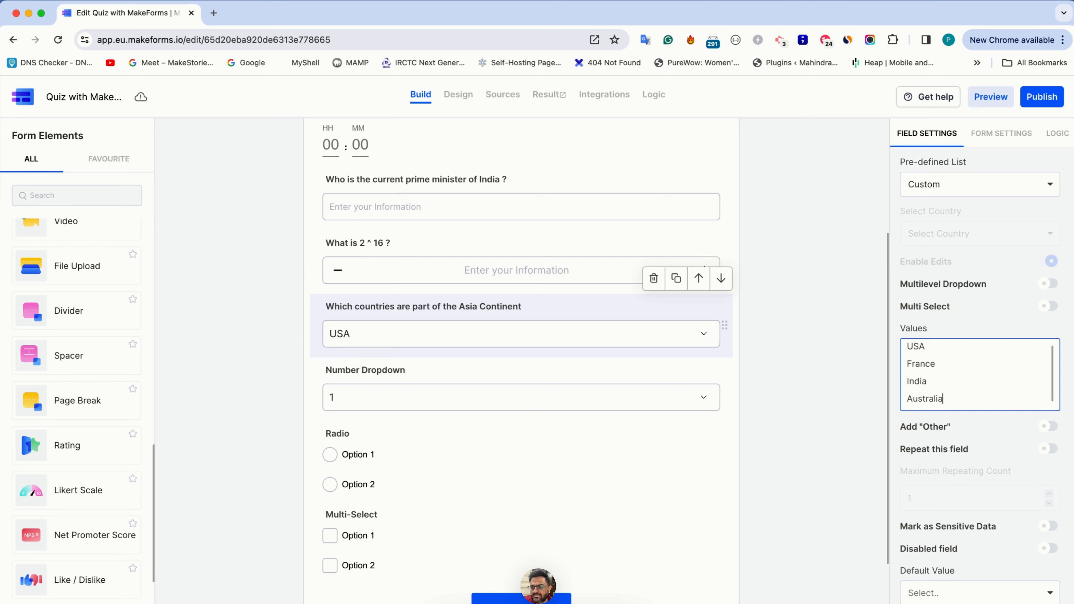
Add Japan, Sri Lanka, Belgium, Pakistan and Bangladesh to the Asia question's options.
{"action": "key", "text": "Return"}
{"action": "type", "text": "Japan"}
{"action": "key", "text": "Return"}
{"action": "type", "text": "Sr"}
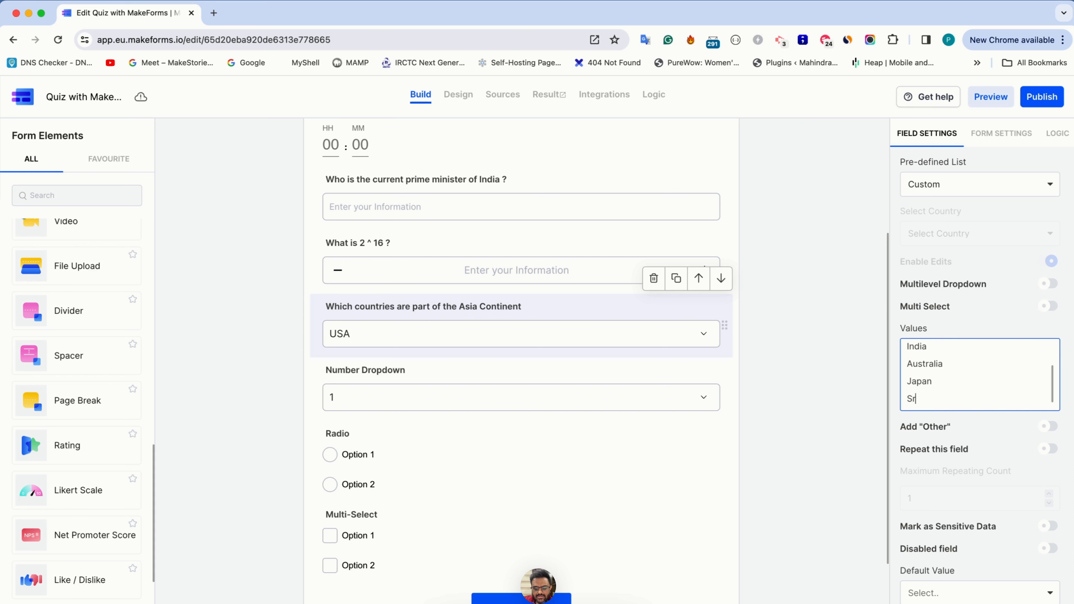
{"action": "type", "text": "i Lanka"}
{"action": "key", "text": "Return"}
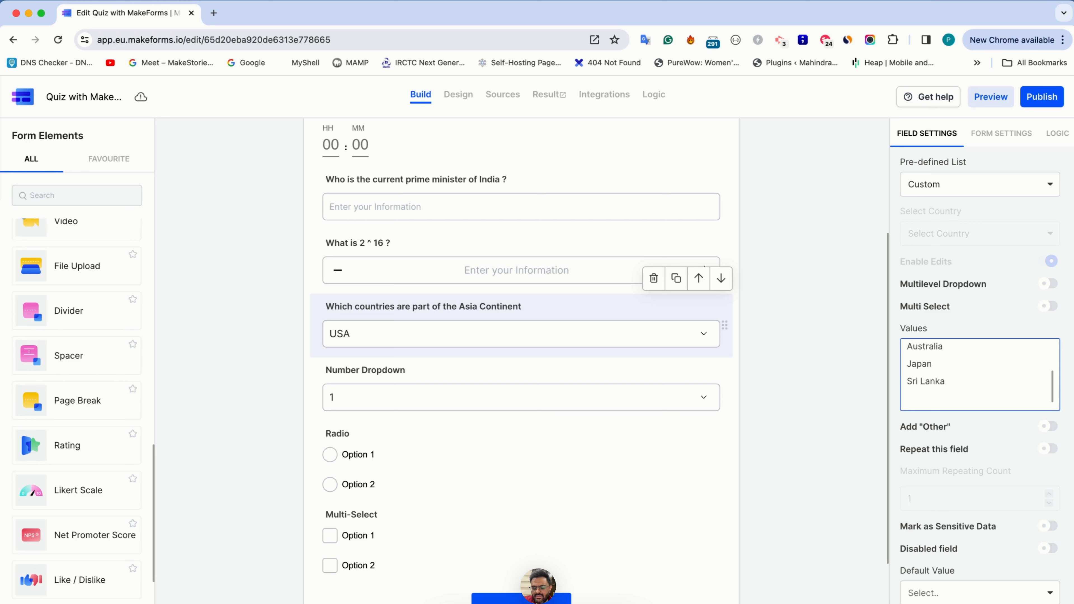
{"action": "type", "text": "Belgium"}
{"action": "key", "text": "Return"}
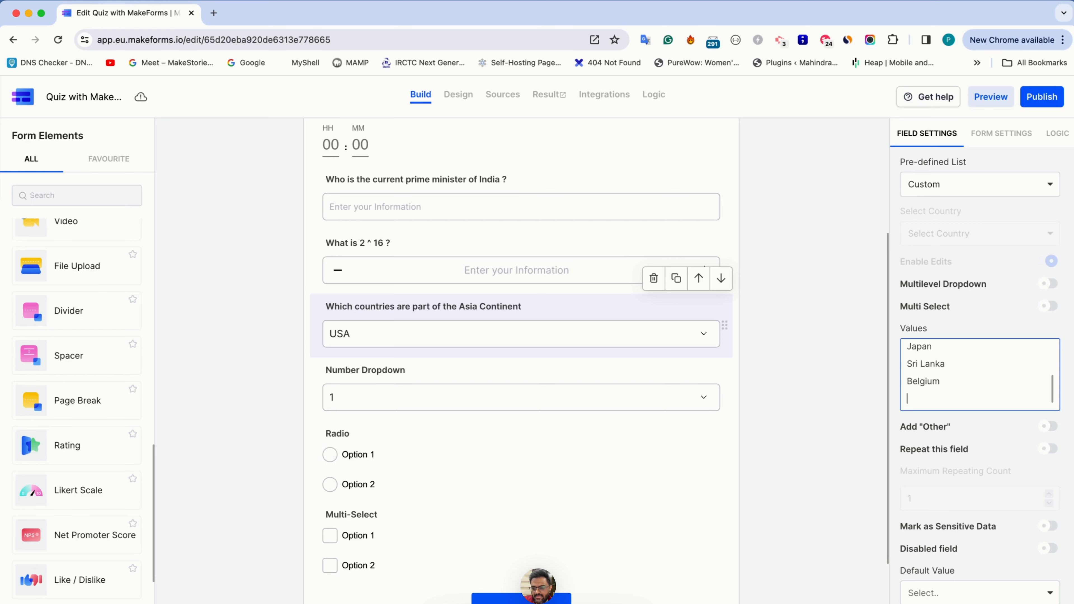
{"action": "type", "text": "Pakistan"}
{"action": "key", "text": "Return"}
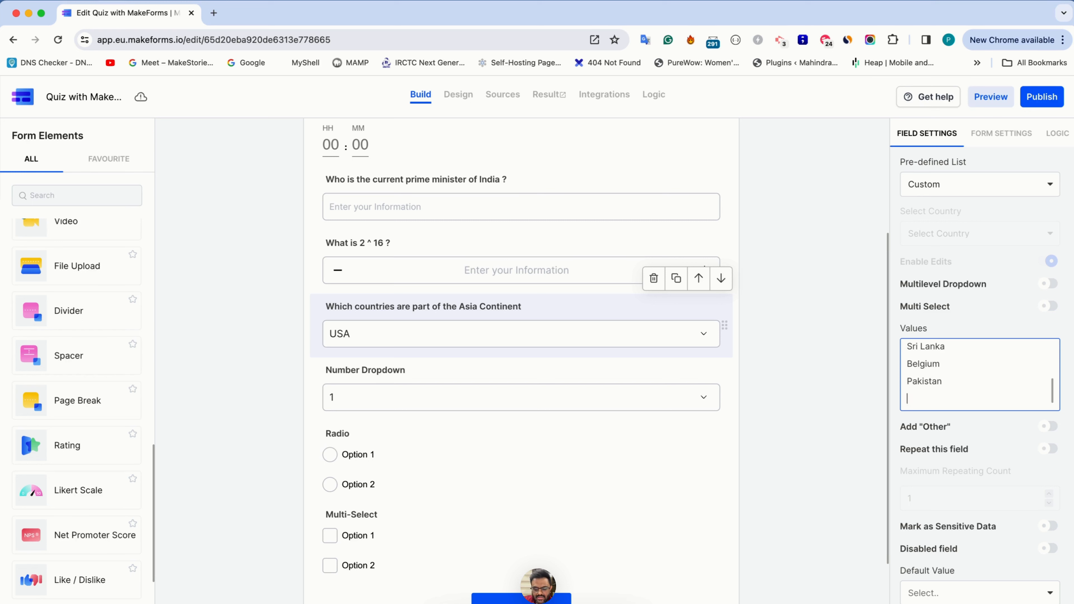
{"action": "type", "text": "Bangladesh"}
Relabel the Number Dropdown field as "What is 15 * 25".
{"action": "left_click", "coordinate": [569, 395]}
{"action": "triple_click", "coordinate": [382, 370]}
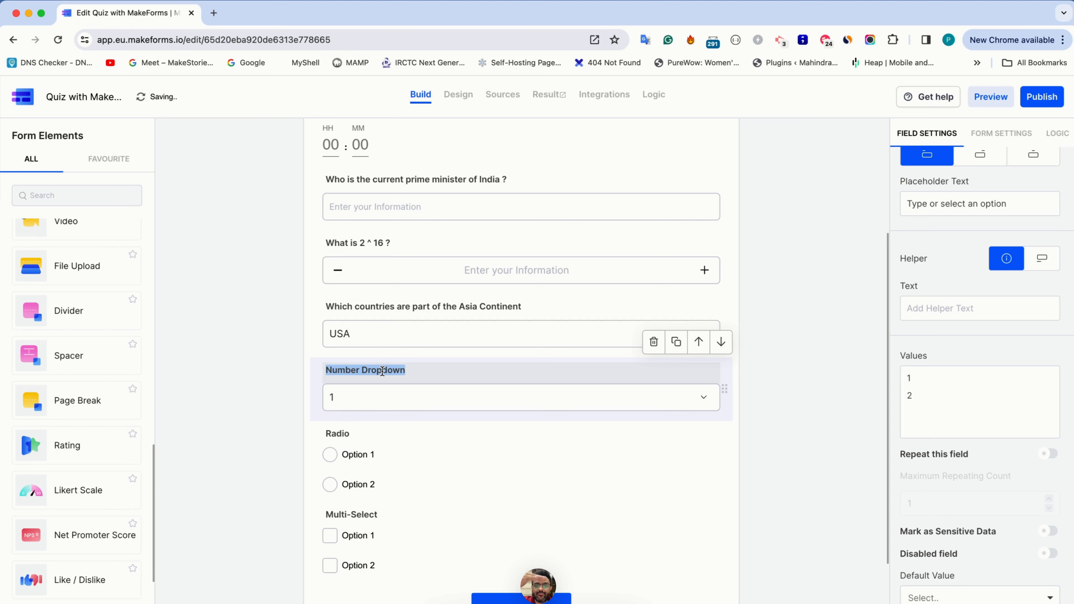
{"action": "scroll", "coordinate": [383, 371], "scroll_direction": "down", "scroll_amount": 1}
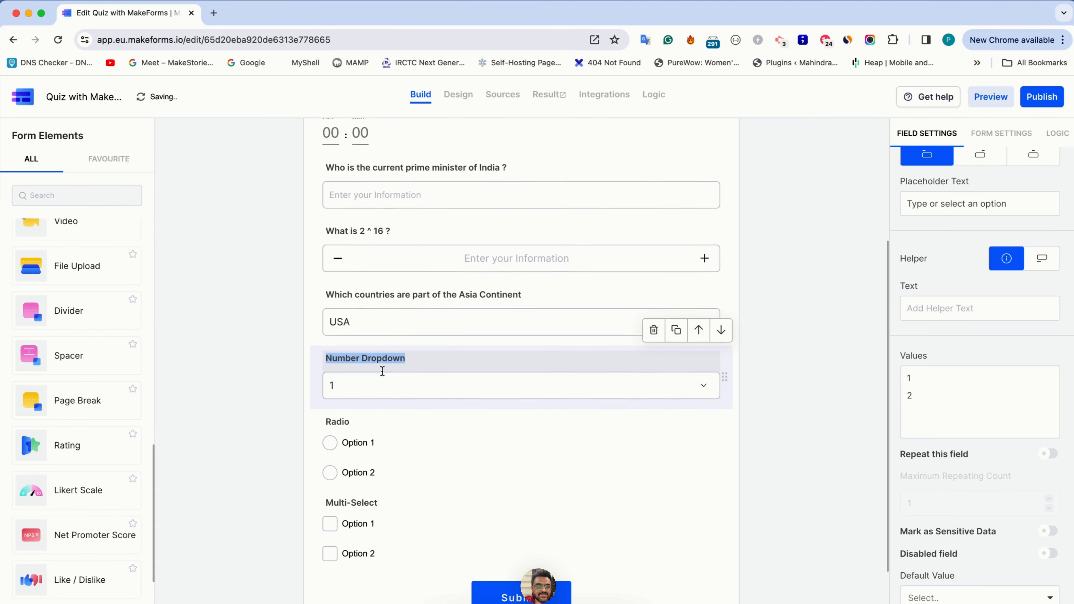
{"action": "type", "text": "What is 15 *"}
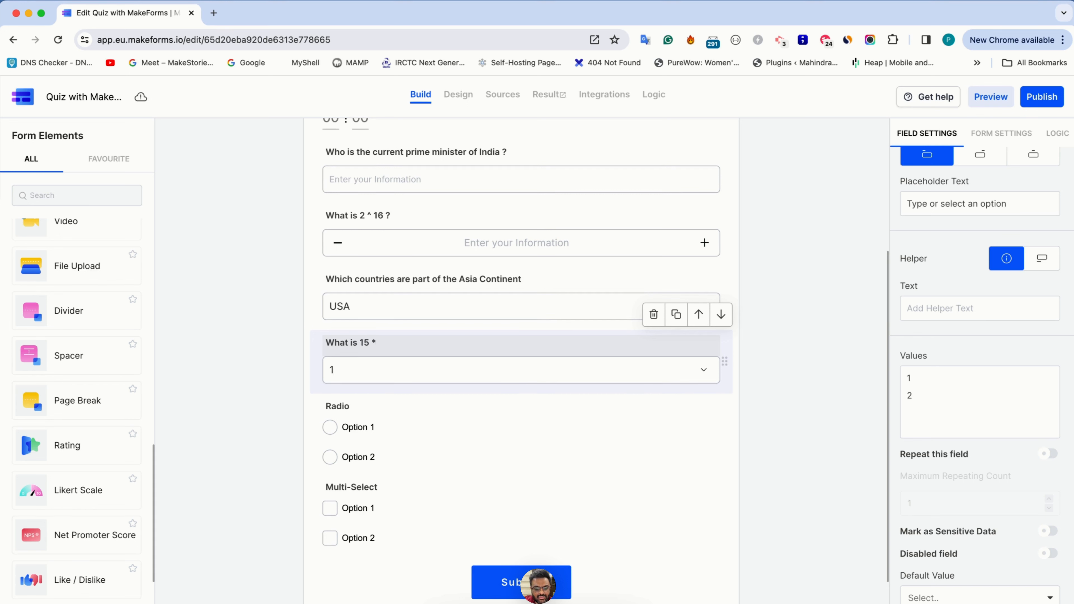
{"action": "type", "text": " 25"}
{"action": "left_click", "coordinate": [880, 367]}
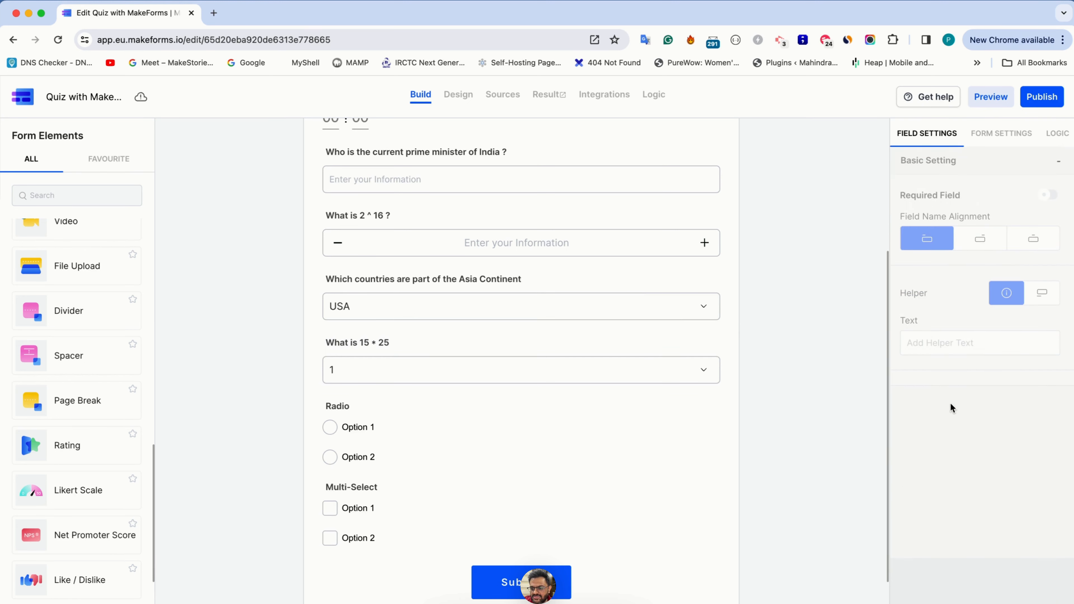
Replace the default values of the 15 * 25 question with 300 and 375, one per line.
{"action": "left_click", "coordinate": [604, 375]}
{"action": "left_click", "coordinate": [939, 491]}
{"action": "left_click_drag", "start_coordinate": [939, 491], "coordinate": [824, 428]}
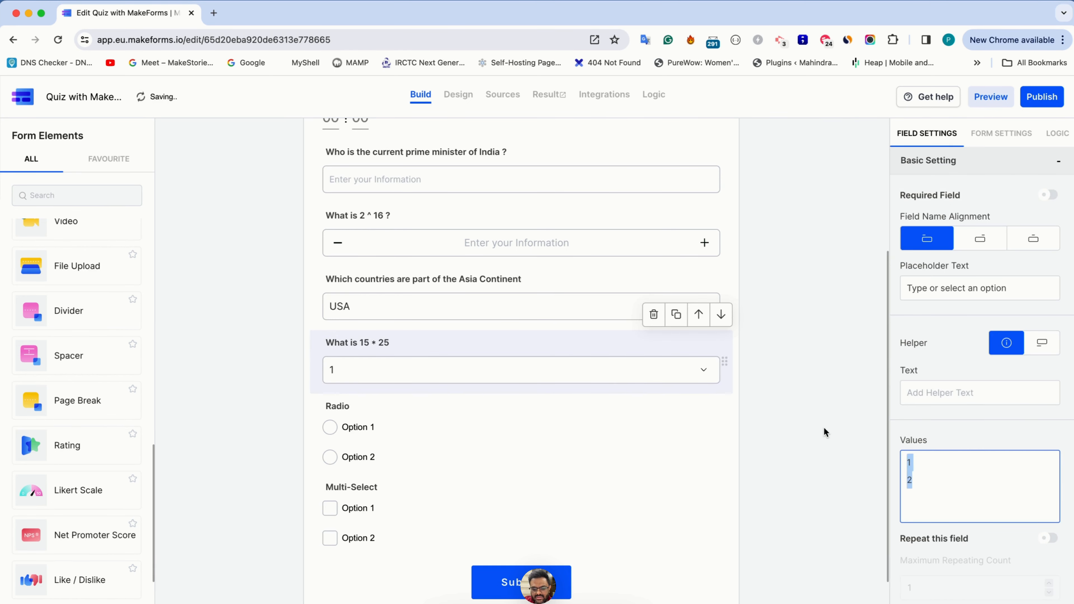
{"action": "type", "text": "300"}
{"action": "key", "text": "Return"}
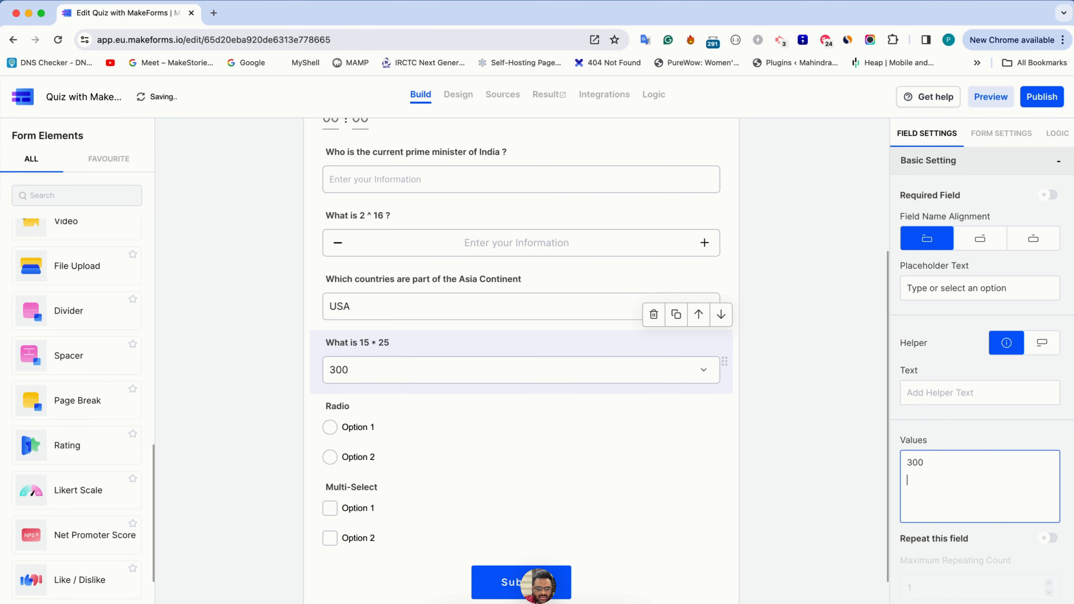
{"action": "type", "text": "375"}
Calculate 15 * 25 in Spotlight Search to check the answer, and return to the form.
{"action": "key", "text": "super+space"}
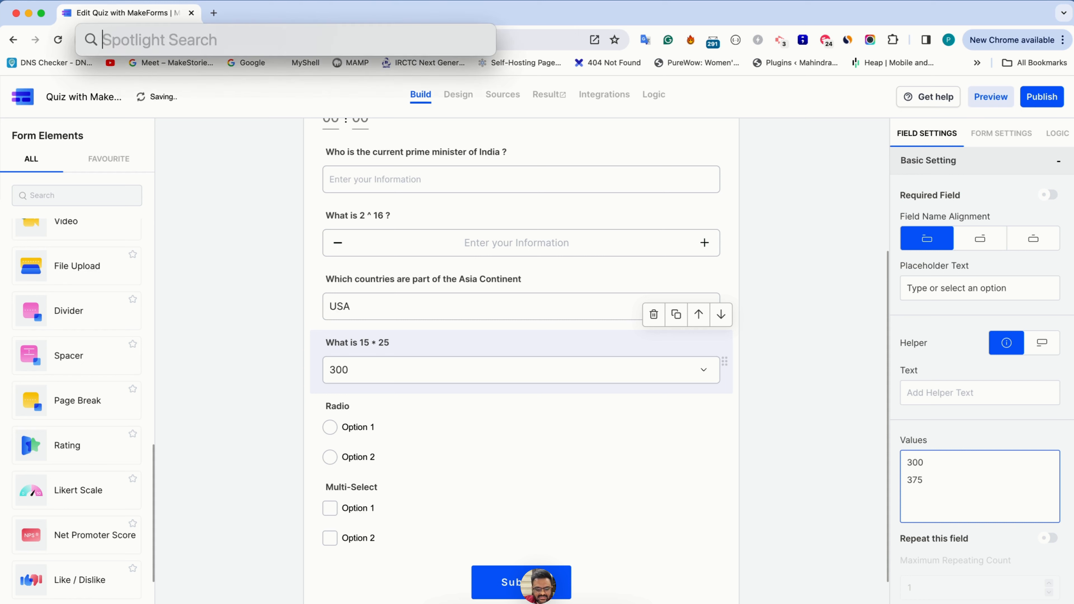
{"action": "type", "text": "15 * 25"}
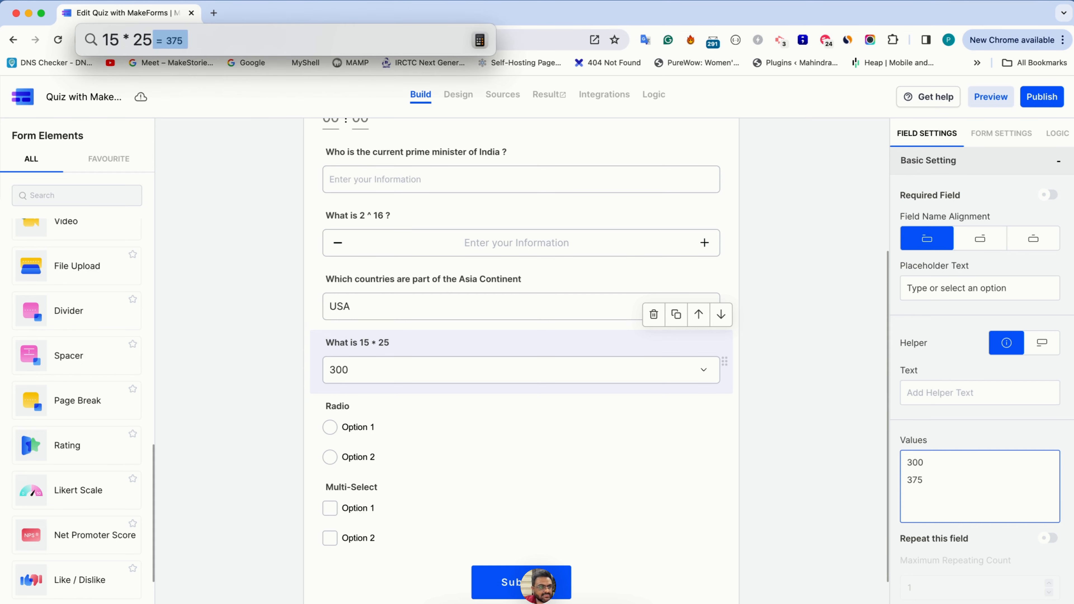
{"action": "key", "text": "Escape"}
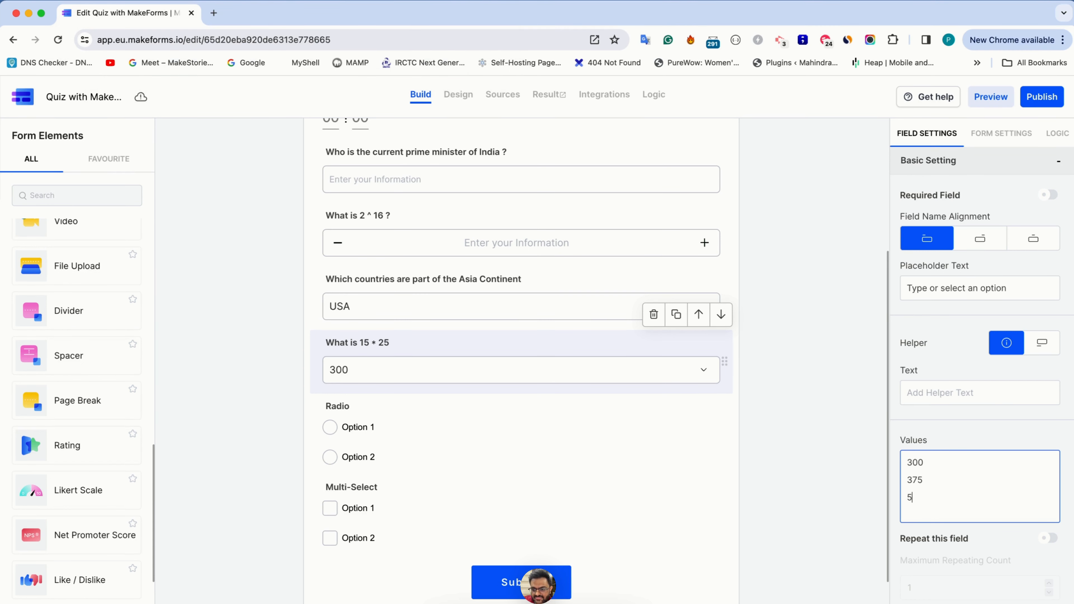
Add 600 and 500 to the values of the 15 * 25 question.
{"action": "key", "text": "BackSpace"}
{"action": "type", "text": "600"}
{"action": "key", "text": "Return"}
{"action": "type", "text": "500"}
Relabel the Radio field as "Which of the following is the flag of USA".
{"action": "scroll", "coordinate": [559, 439], "scroll_direction": "down", "scroll_amount": 2}
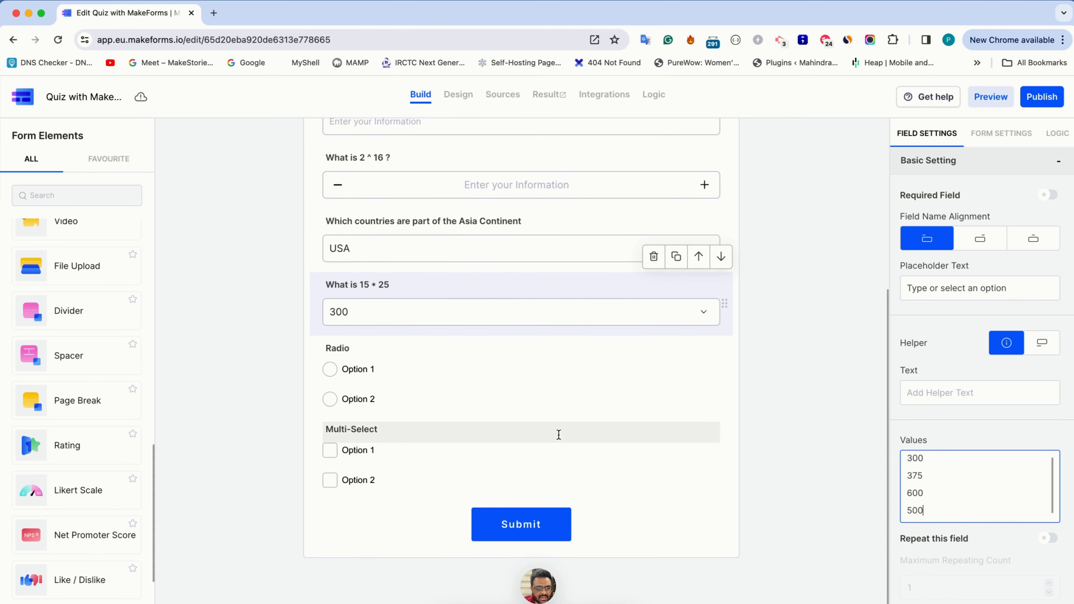
{"action": "left_click", "coordinate": [357, 359]}
{"action": "left_click", "coordinate": [337, 351]}
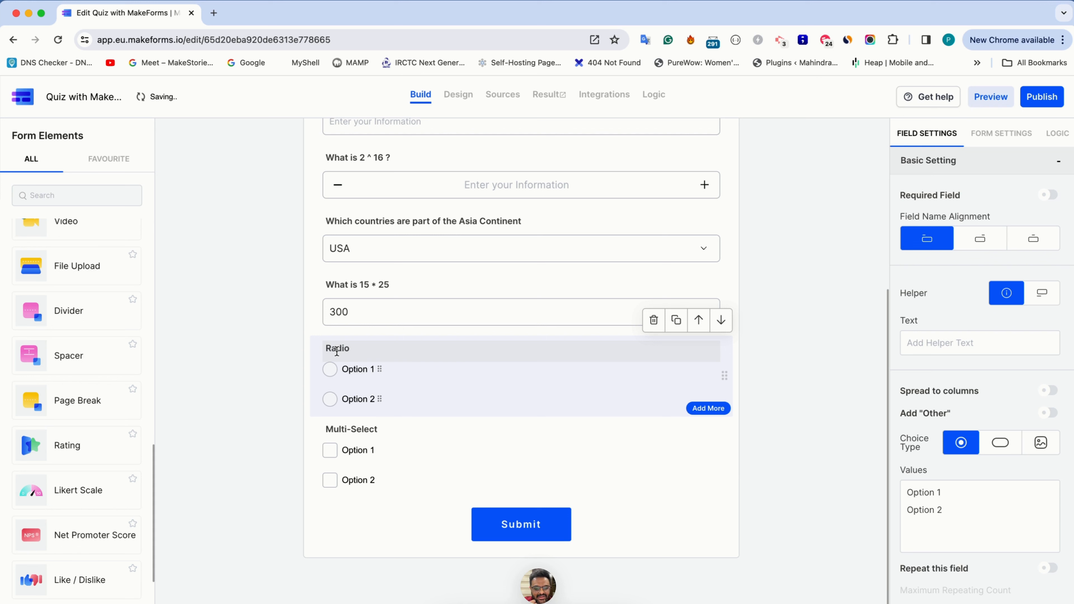
{"action": "double_click", "coordinate": [337, 351]}
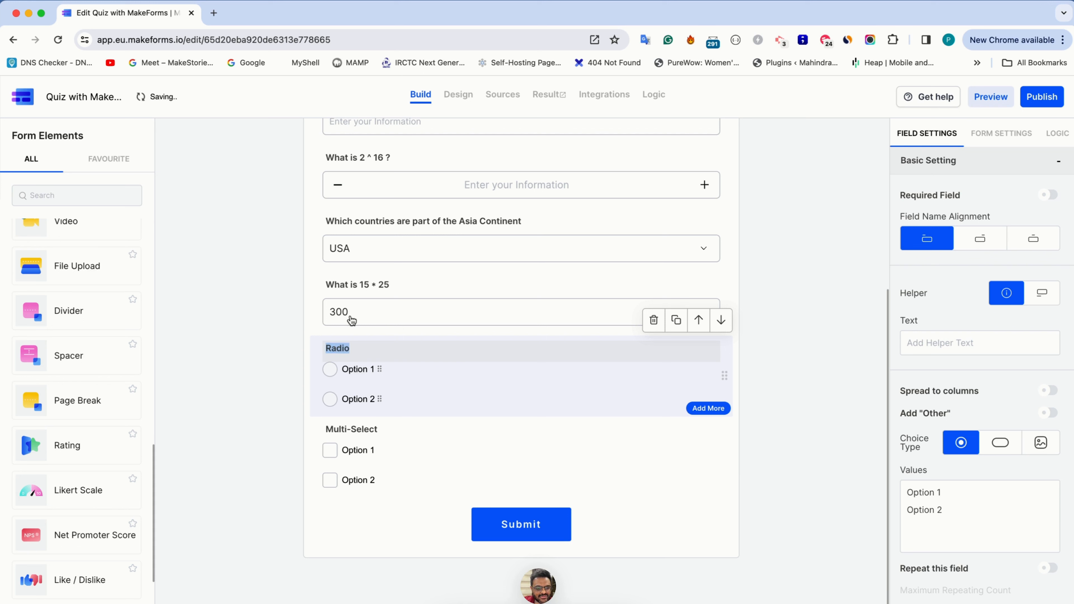
{"action": "type", "text": "What is the f"}
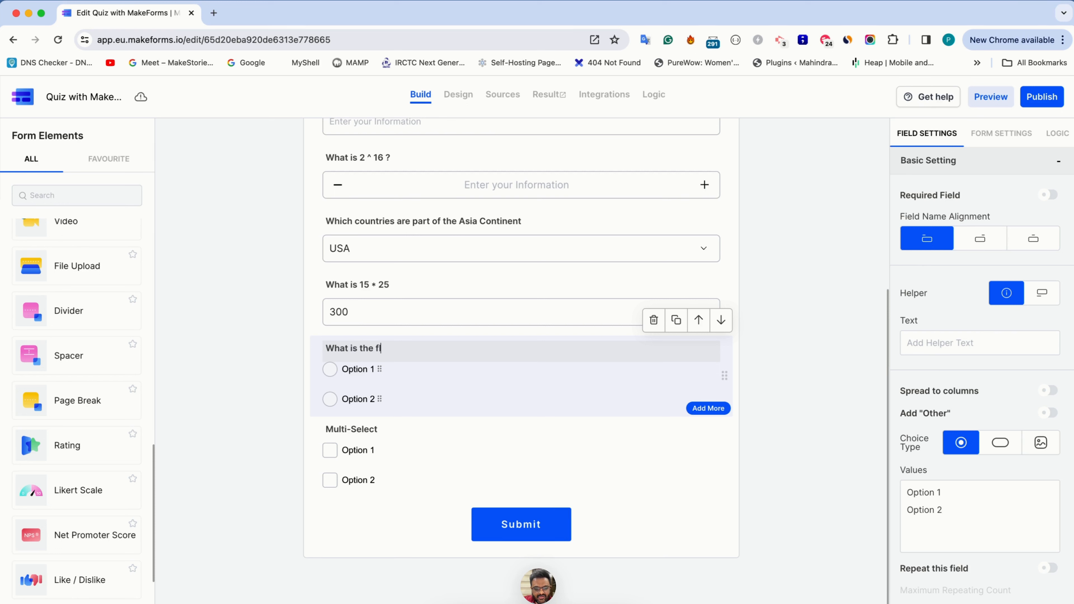
{"action": "key", "text": "super+a"}
{"action": "type", "text": "Which of the following is the flag "}
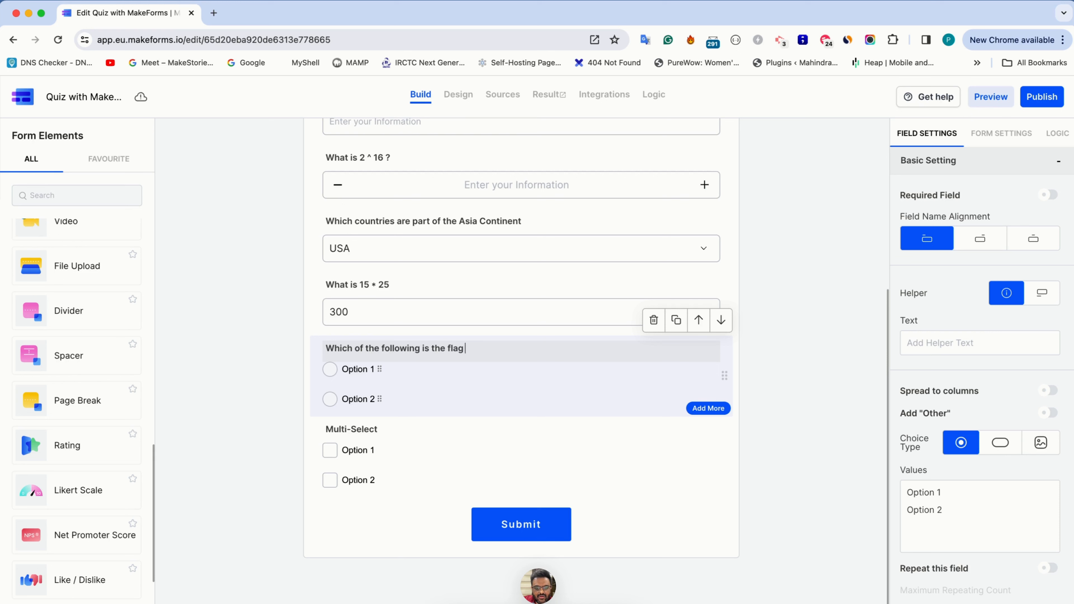
{"action": "type", "text": "of UDSA"}
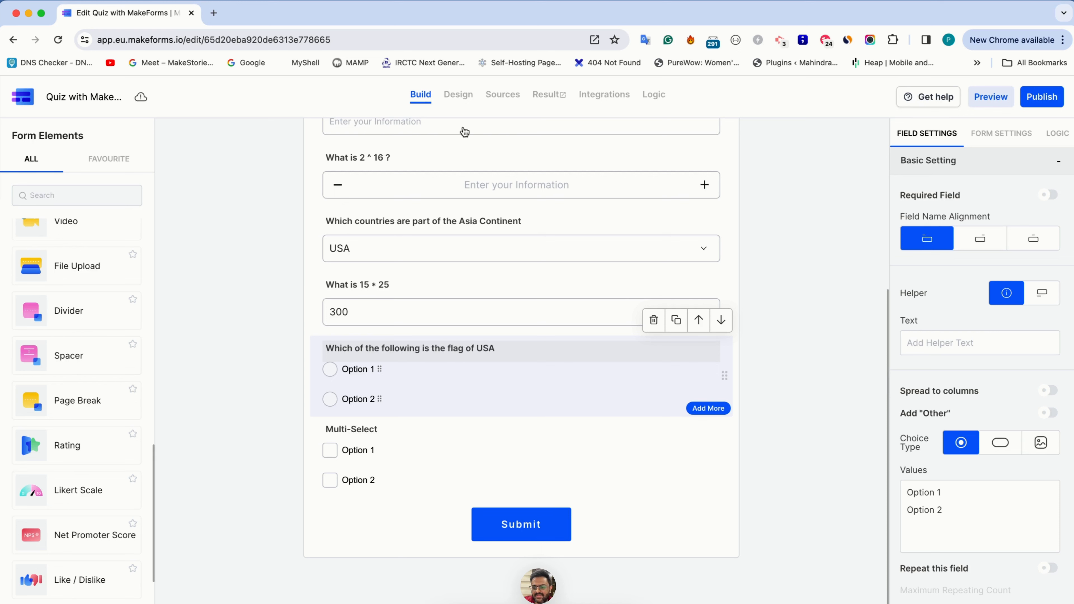
Switch the USA flag question to image choices spread to columns, and give the first option a US flag photo from a "usa flag" Unsplash search.
{"action": "left_click", "coordinate": [1042, 443]}
{"action": "left_click", "coordinate": [1049, 393]}
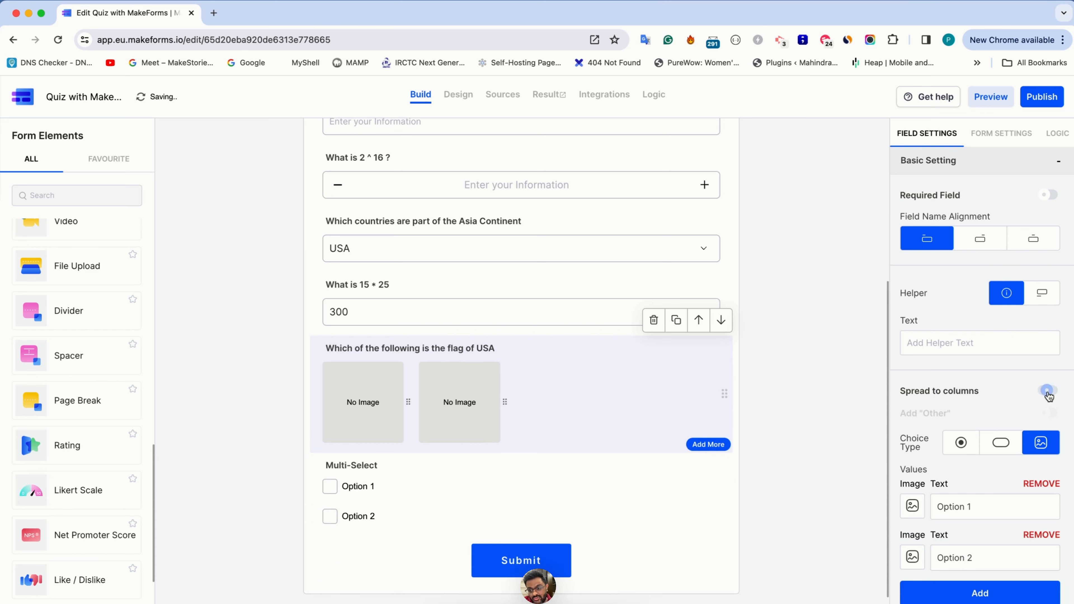
{"action": "left_click", "coordinate": [914, 508]}
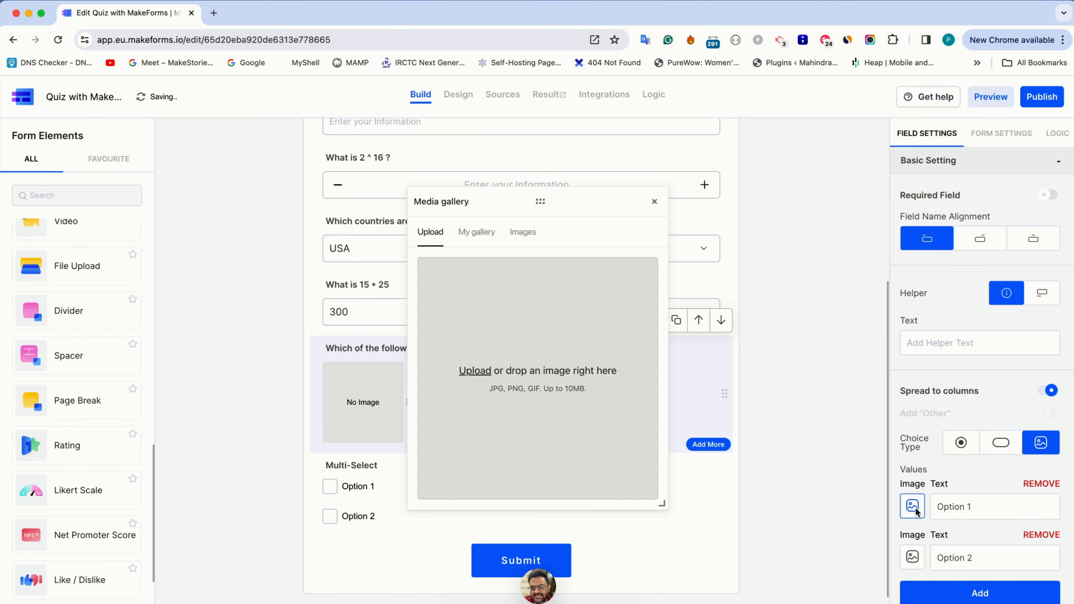
{"action": "left_click", "coordinate": [524, 234]}
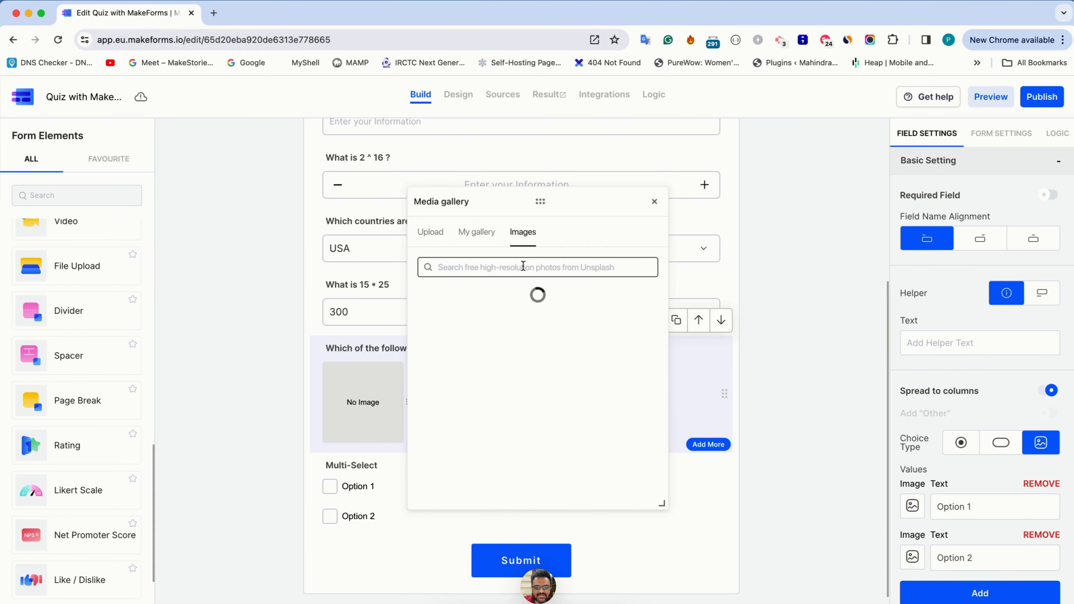
{"action": "type", "text": "iusa fl"}
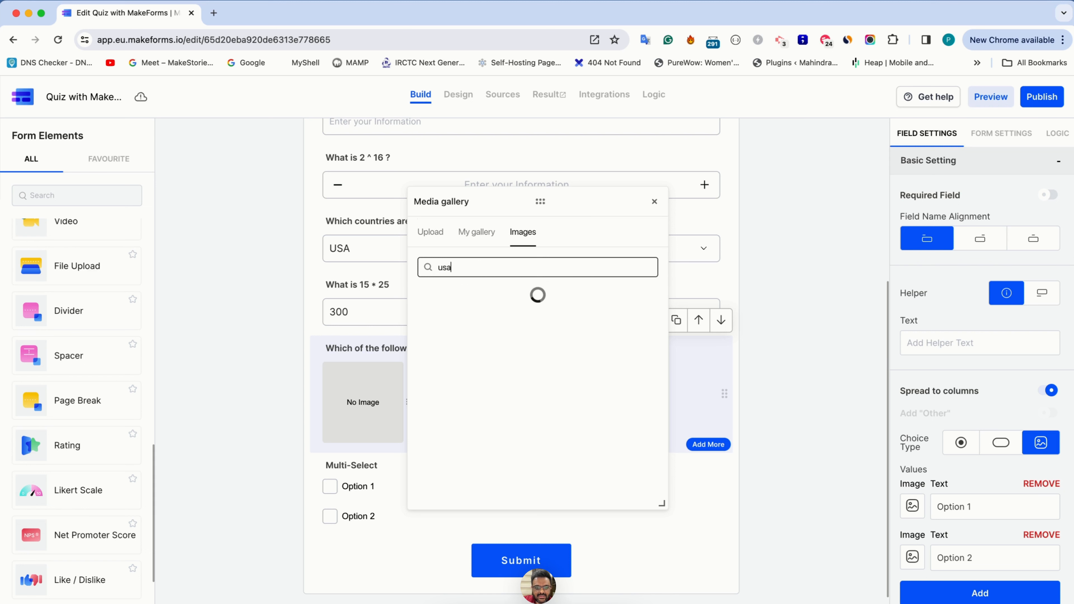
{"action": "type", "text": "ag"}
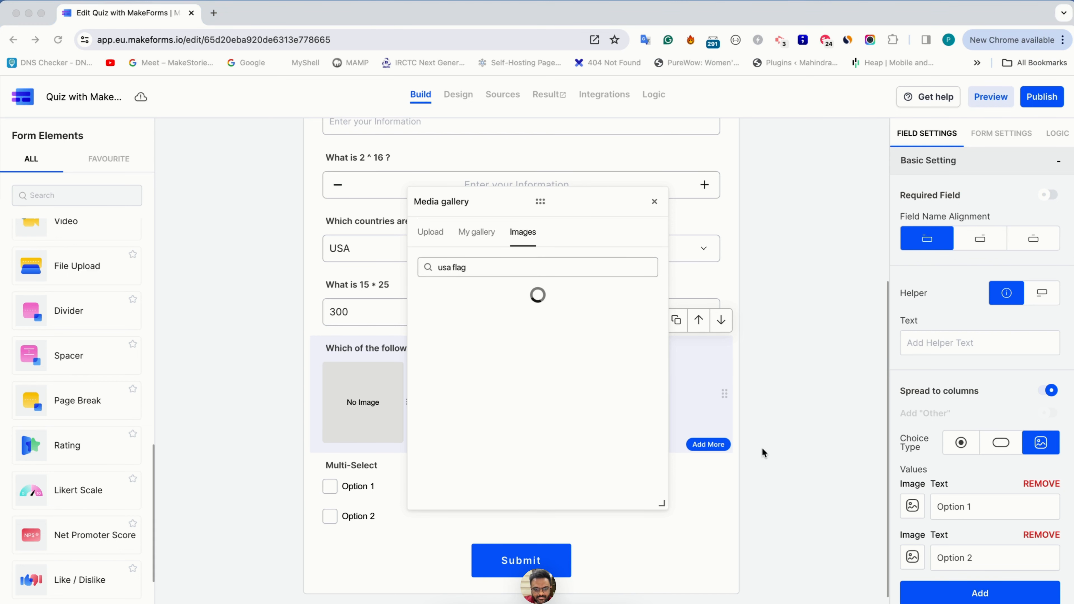
{"action": "left_click", "coordinate": [467, 271]}
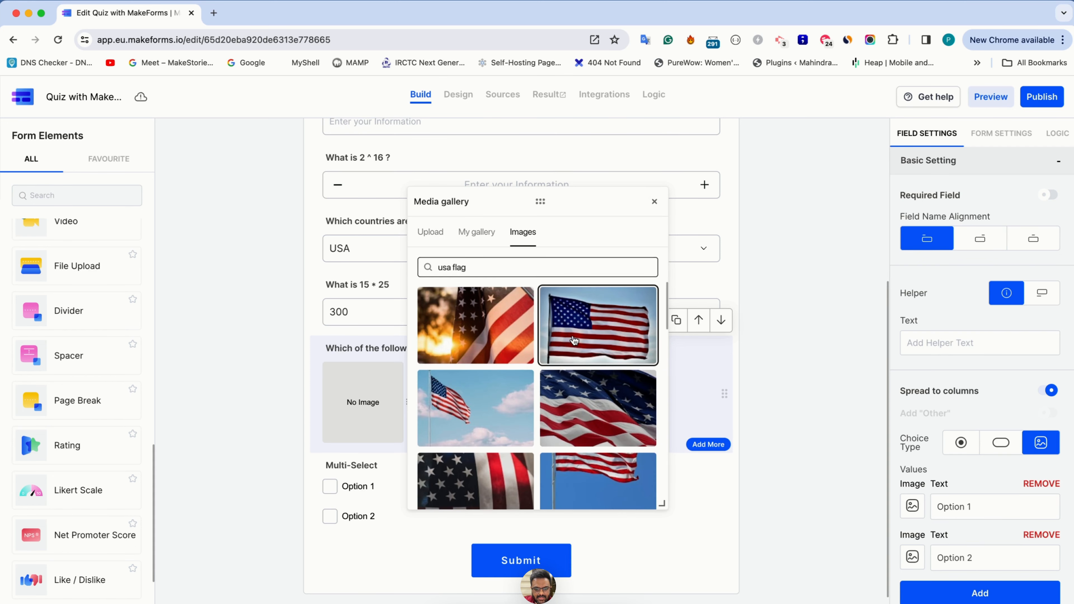
{"action": "left_click", "coordinate": [655, 202]}
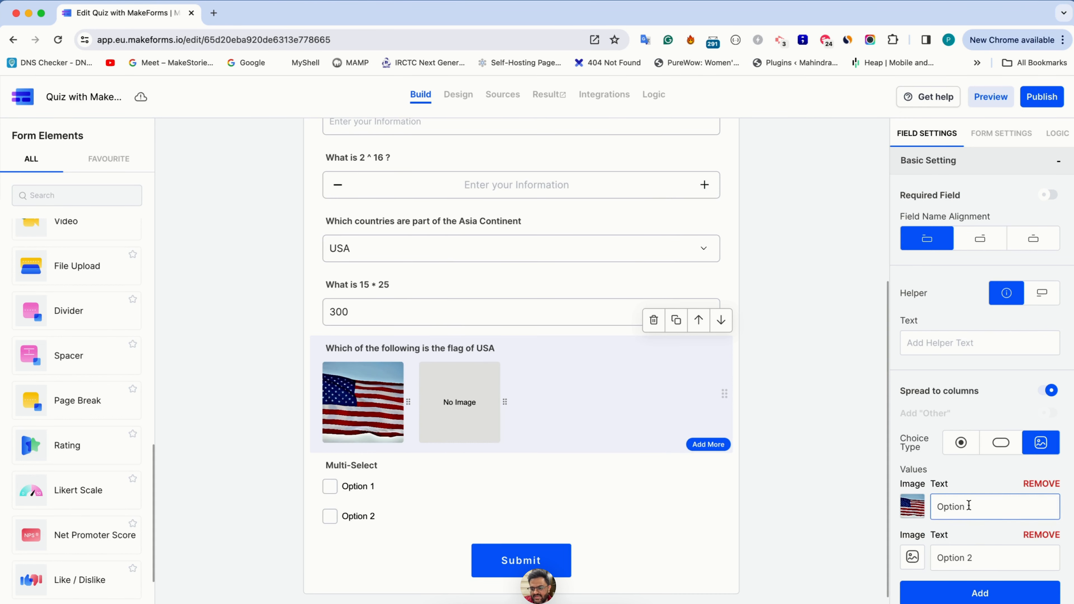
Give the second option a Mexican flag photo found by searching Unsplash for "mexico flag".
{"action": "left_click", "coordinate": [913, 557]}
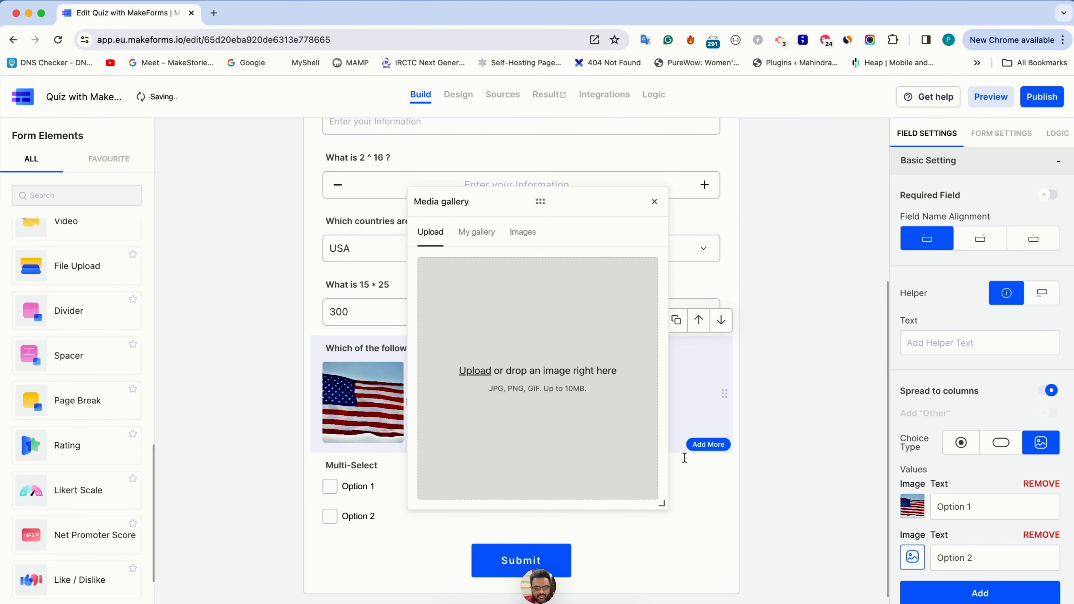
{"action": "left_click", "coordinate": [525, 233]}
{"action": "type", "text": "mexico f"}
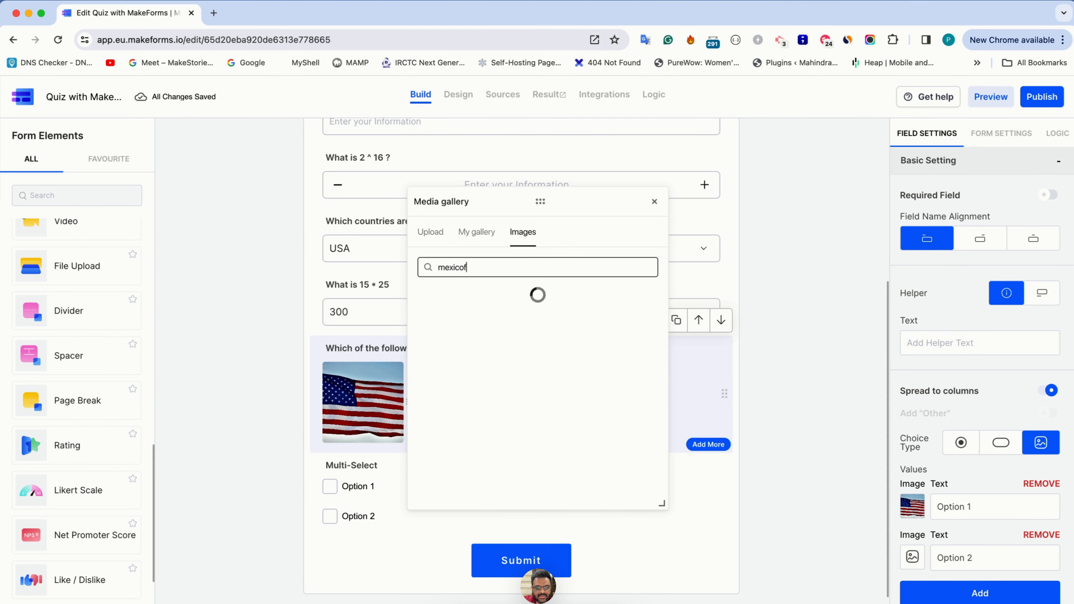
{"action": "type", "text": "lag"}
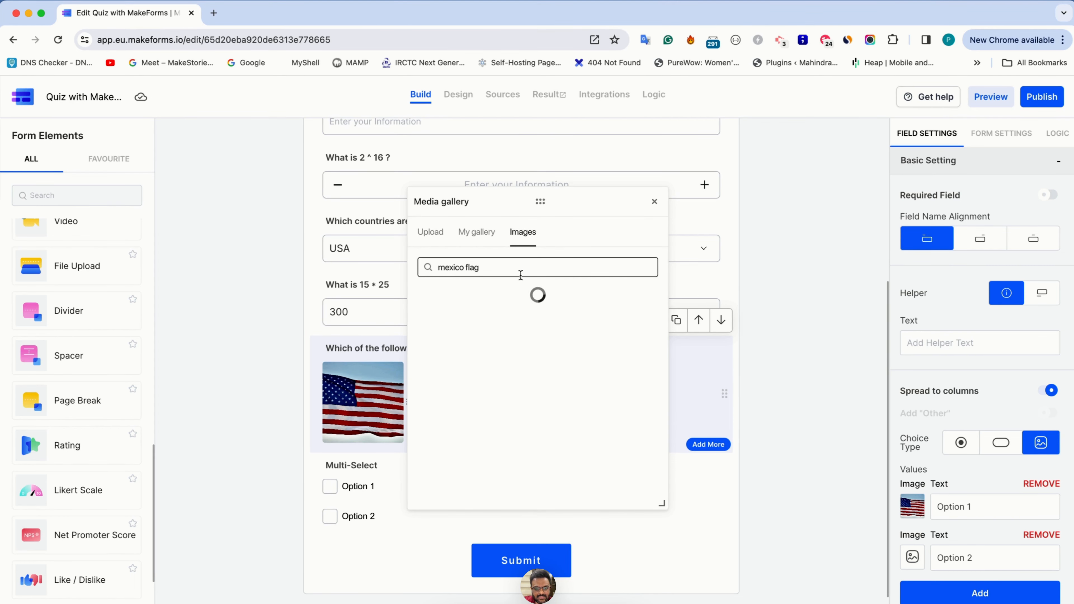
{"action": "left_click", "coordinate": [514, 298]}
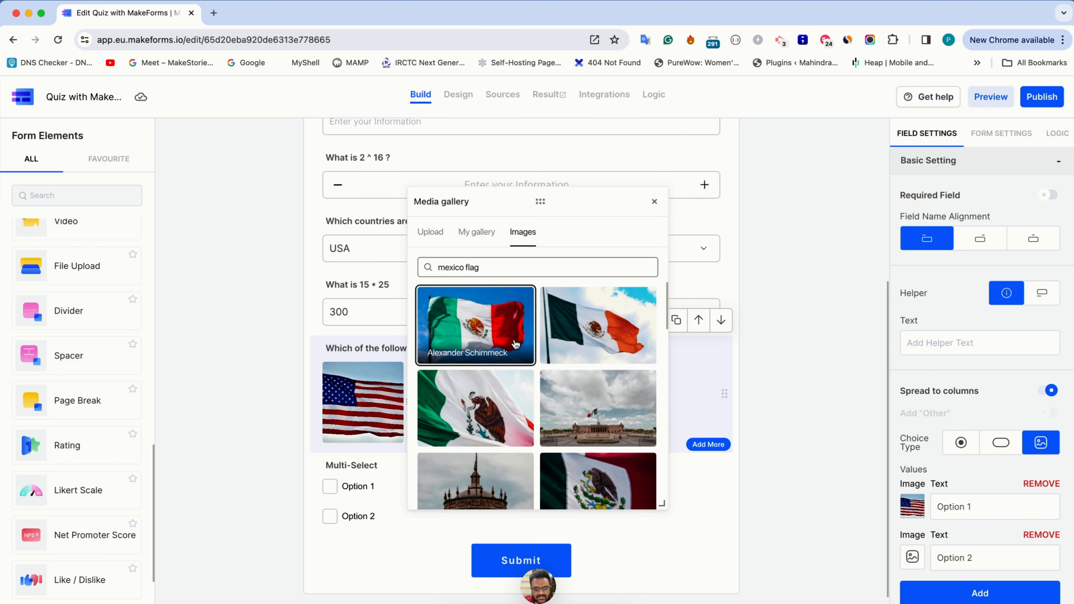
{"action": "left_click", "coordinate": [655, 202]}
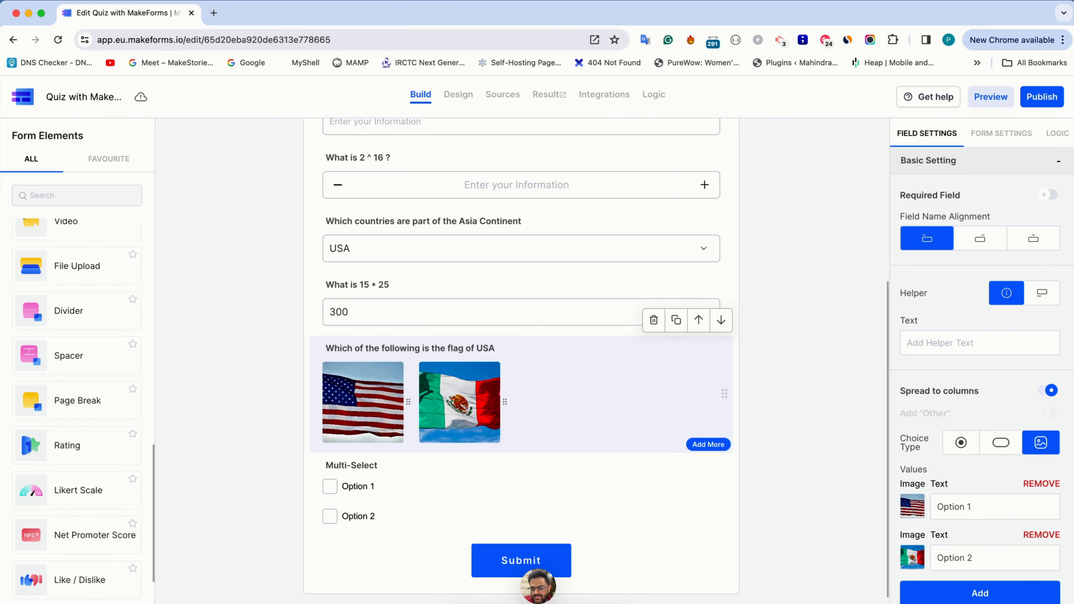
Add two more image options to the USA flag question.
{"action": "left_click", "coordinate": [966, 601]}
{"action": "scroll", "coordinate": [968, 550], "scroll_direction": "down", "scroll_amount": 4}
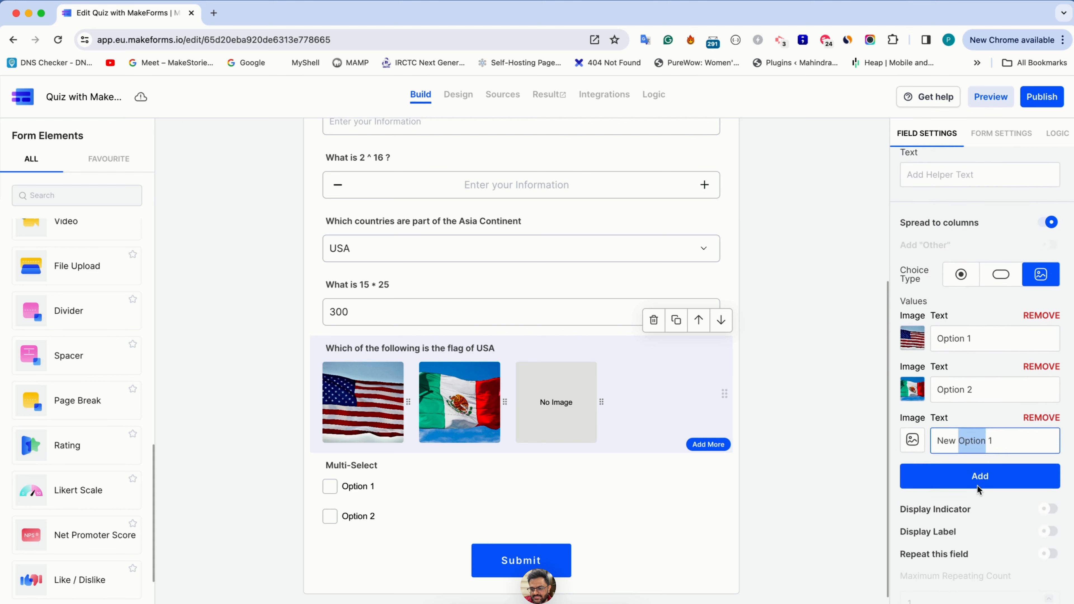
{"action": "left_click", "coordinate": [969, 475]}
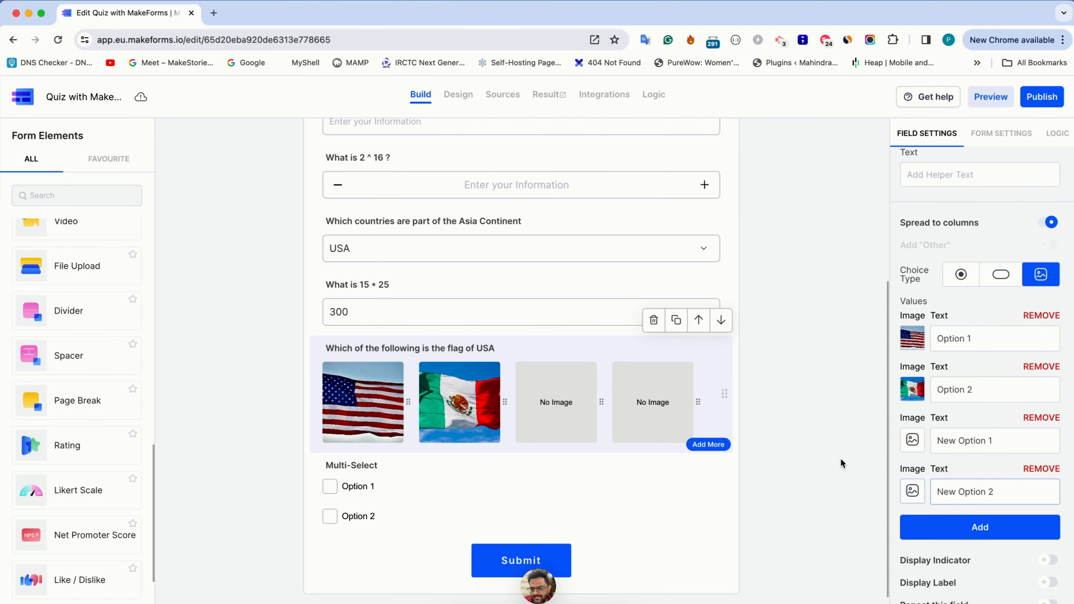
Give the third option a Portuguese flag photo found by searching Unsplash for "Portugal flag".
{"action": "left_click", "coordinate": [912, 440]}
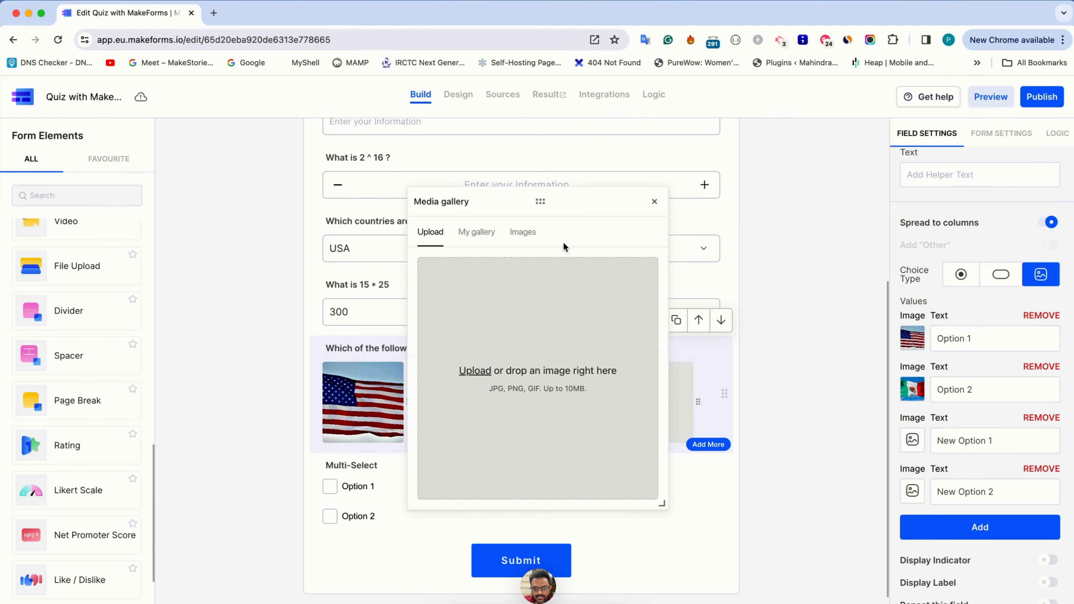
{"action": "left_click", "coordinate": [519, 230]}
{"action": "type", "text": "Portg"}
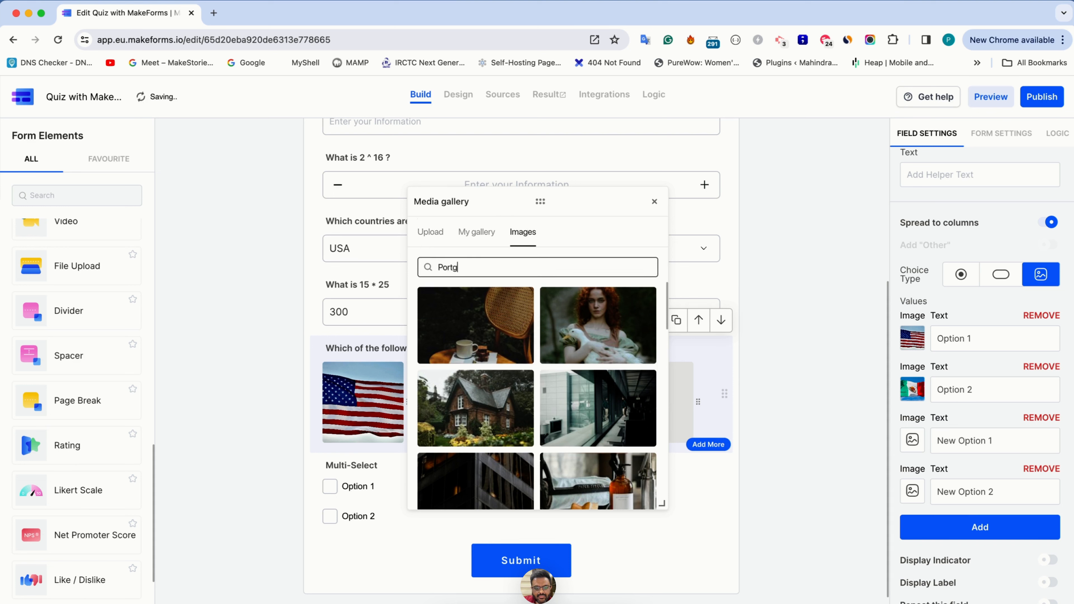
{"action": "key", "text": "BackSpace"}
{"action": "type", "text": "ugal"}
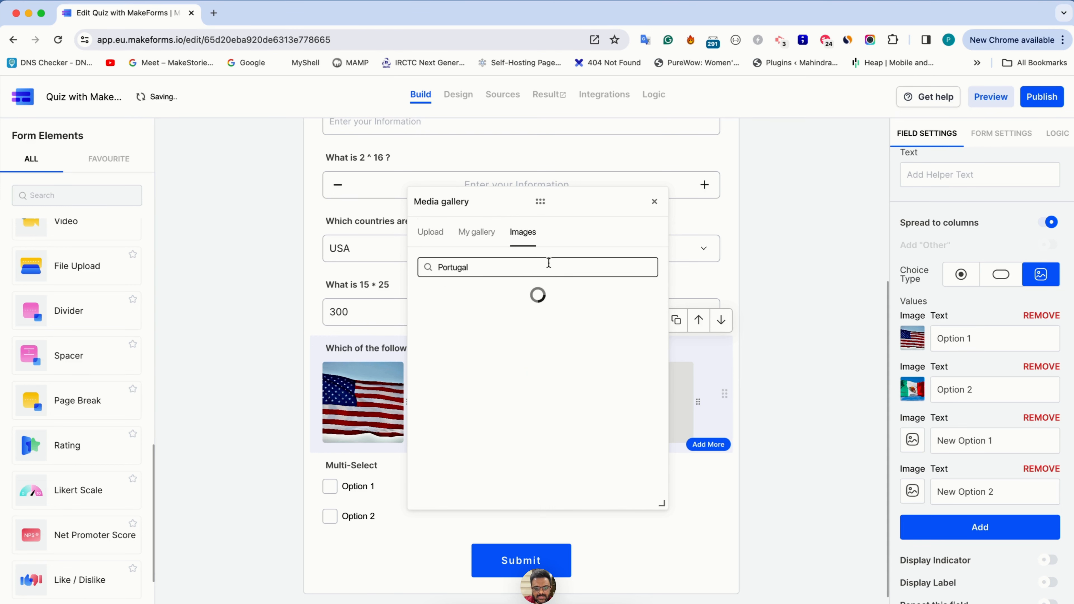
{"action": "type", "text": " flag"}
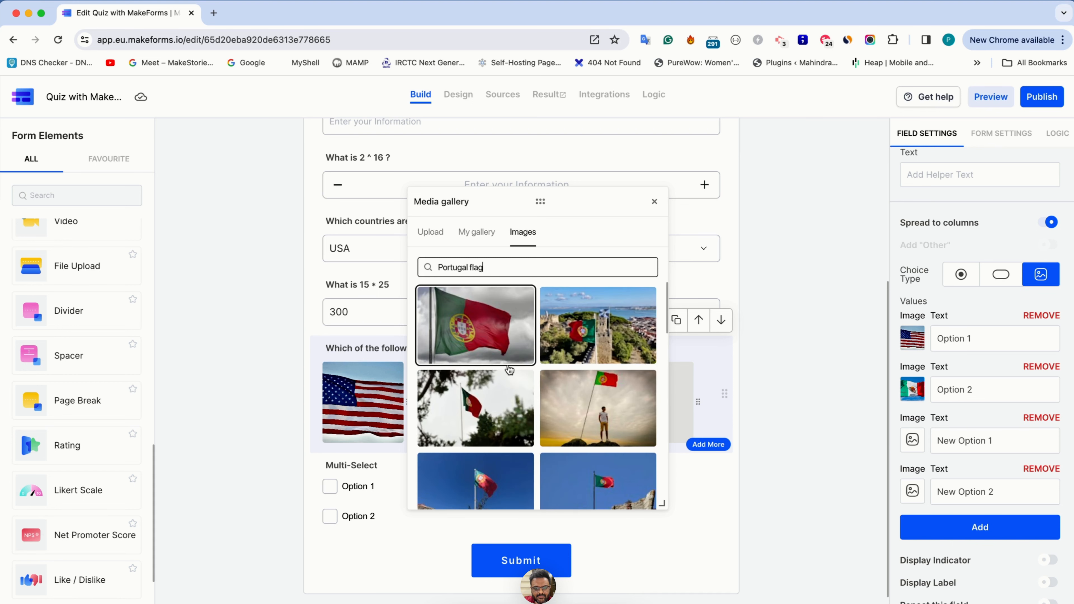
{"action": "left_click", "coordinate": [496, 335]}
{"action": "left_click", "coordinate": [654, 202]}
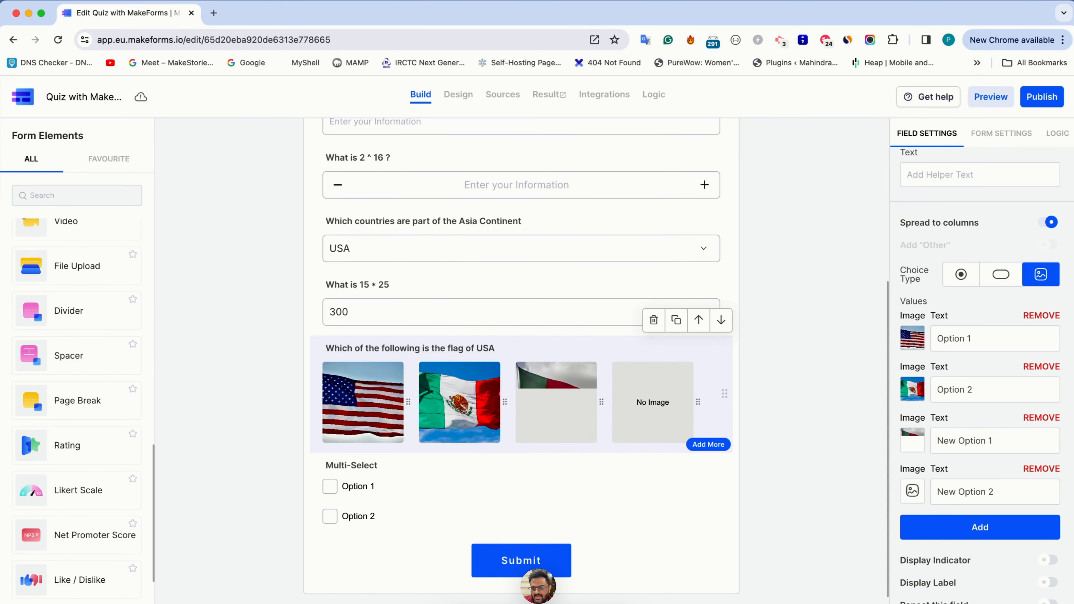
Give the fourth option the British flag photo with the dark teal background from an Unsplash search for "Uk flag".
{"action": "left_click", "coordinate": [923, 491]}
{"action": "left_click", "coordinate": [524, 234]}
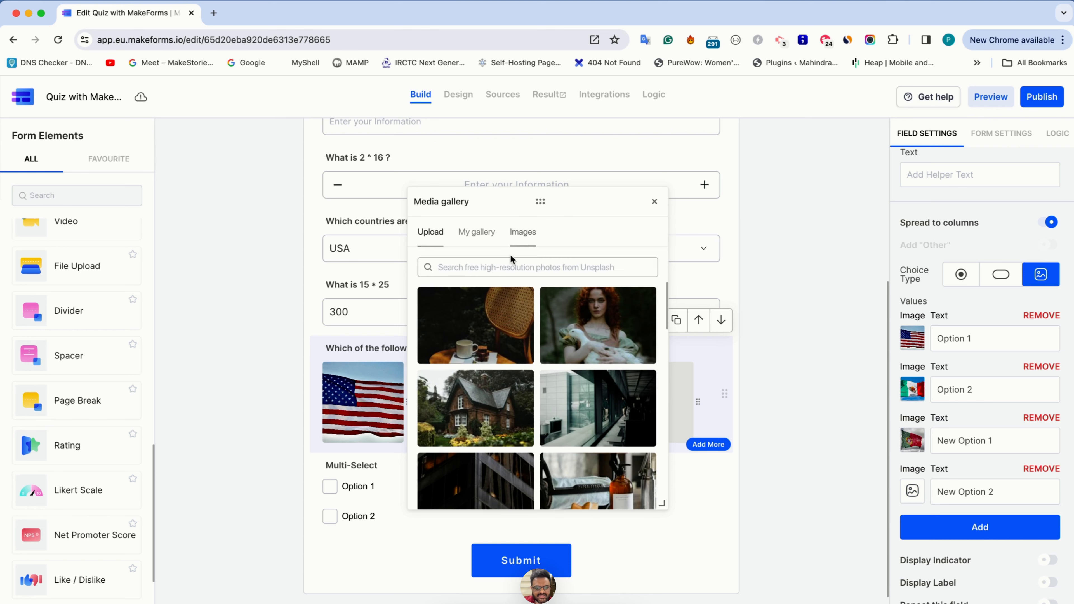
{"action": "type", "text": "Uk flag"}
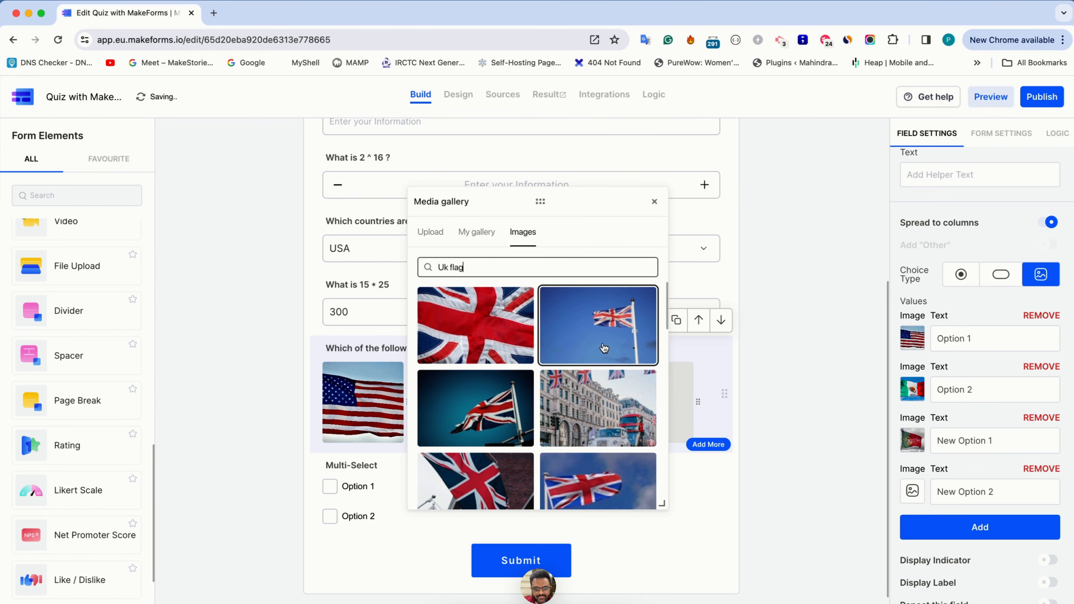
{"action": "left_click", "coordinate": [522, 398]}
{"action": "left_click", "coordinate": [655, 209]}
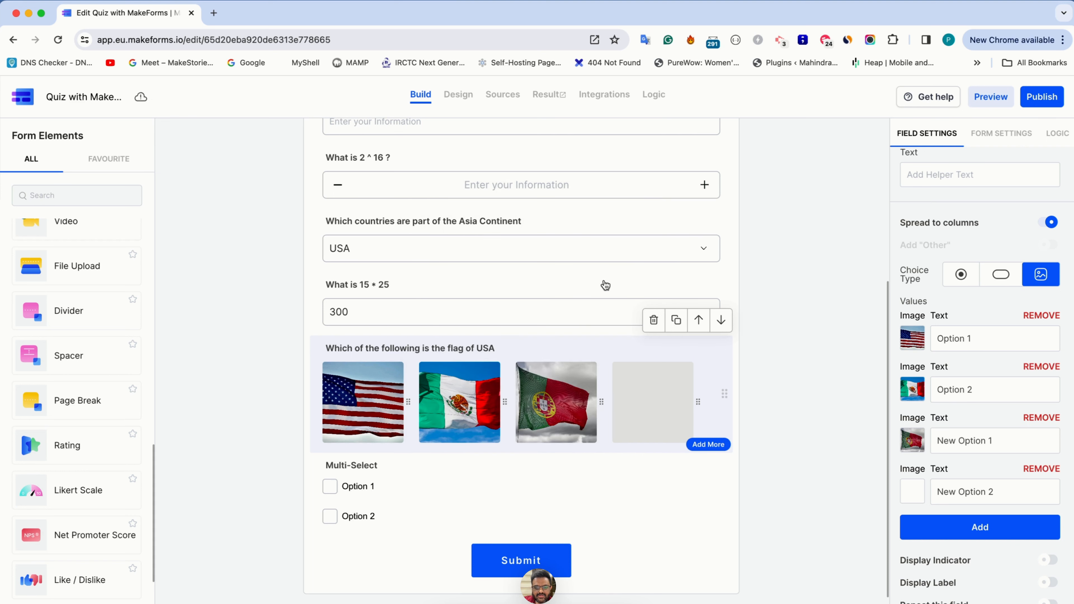
Turn on the display indicator for the flag choices and set the first option's text to USA.
{"action": "scroll", "coordinate": [623, 252], "scroll_direction": "down", "scroll_amount": 1}
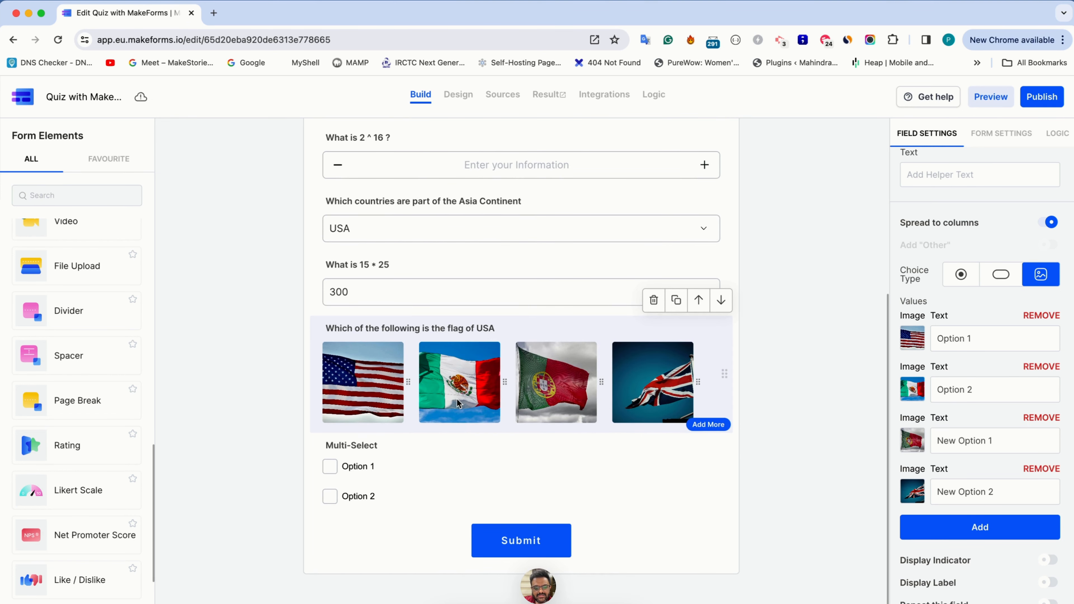
{"action": "left_click", "coordinate": [1050, 561]}
{"action": "left_click", "coordinate": [974, 348]}
{"action": "left_click_drag", "start_coordinate": [973, 348], "coordinate": [938, 339]}
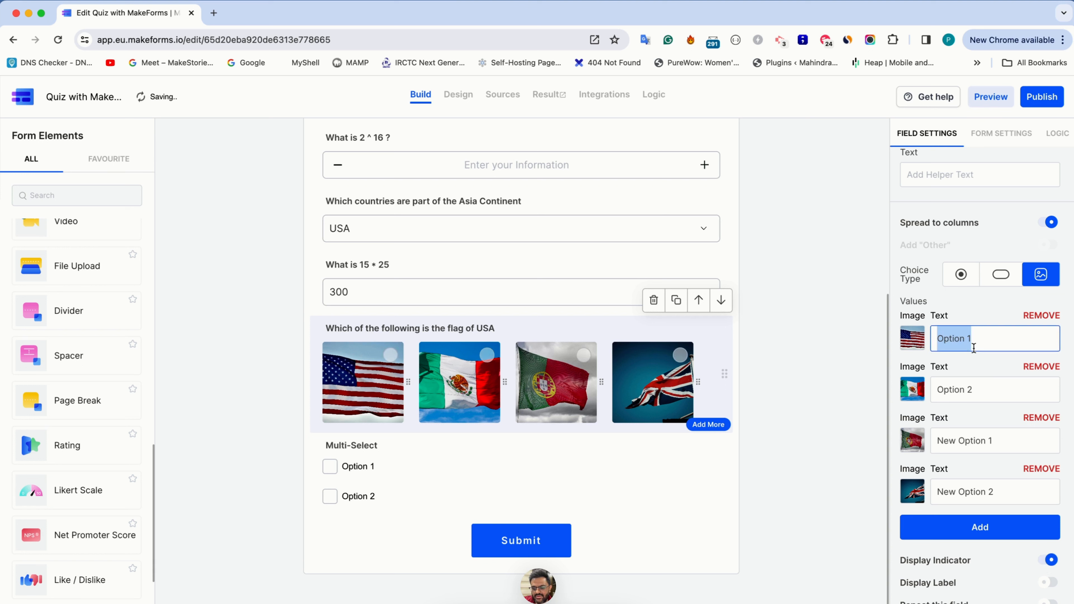
{"action": "type", "text": "USA"}
Set the text of the second flag option to Mexico.
{"action": "left_click", "coordinate": [971, 413]}
{"action": "left_click_drag", "start_coordinate": [973, 390], "coordinate": [937, 390]}
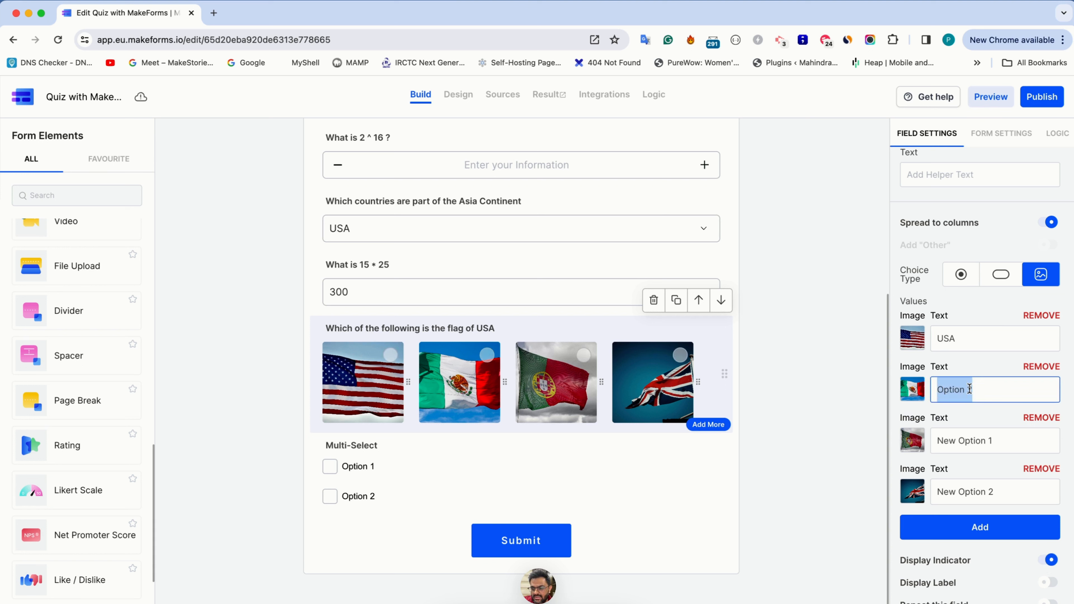
{"action": "type", "text": "Portugla"}
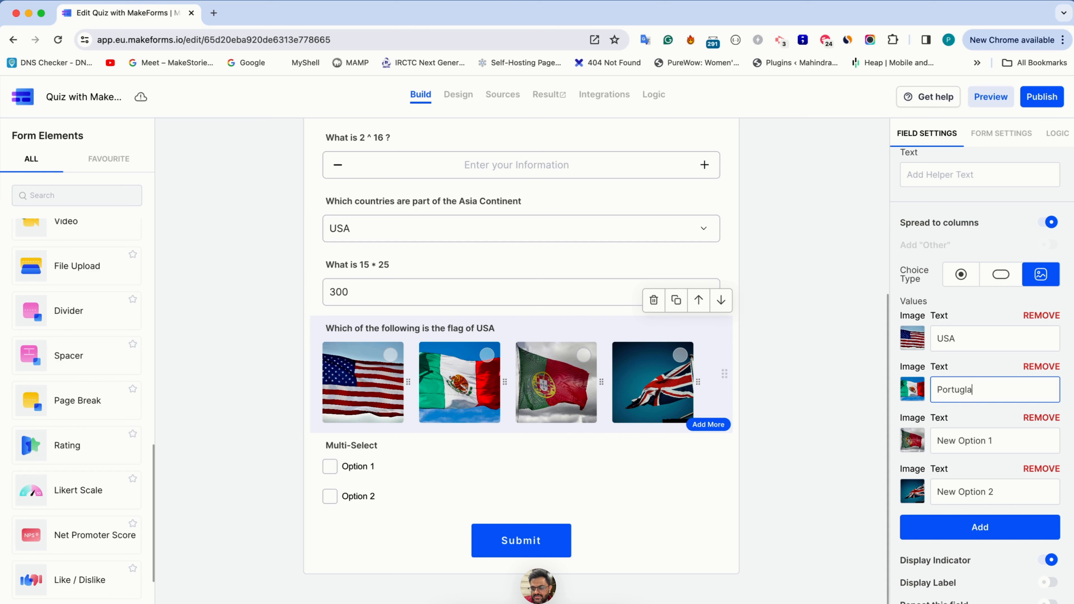
{"action": "key", "text": "super+a"}
{"action": "type", "text": "Mexico"}
Set the text of the third flag option to Portugal and the fourth to UK.
{"action": "left_click", "coordinate": [986, 436]}
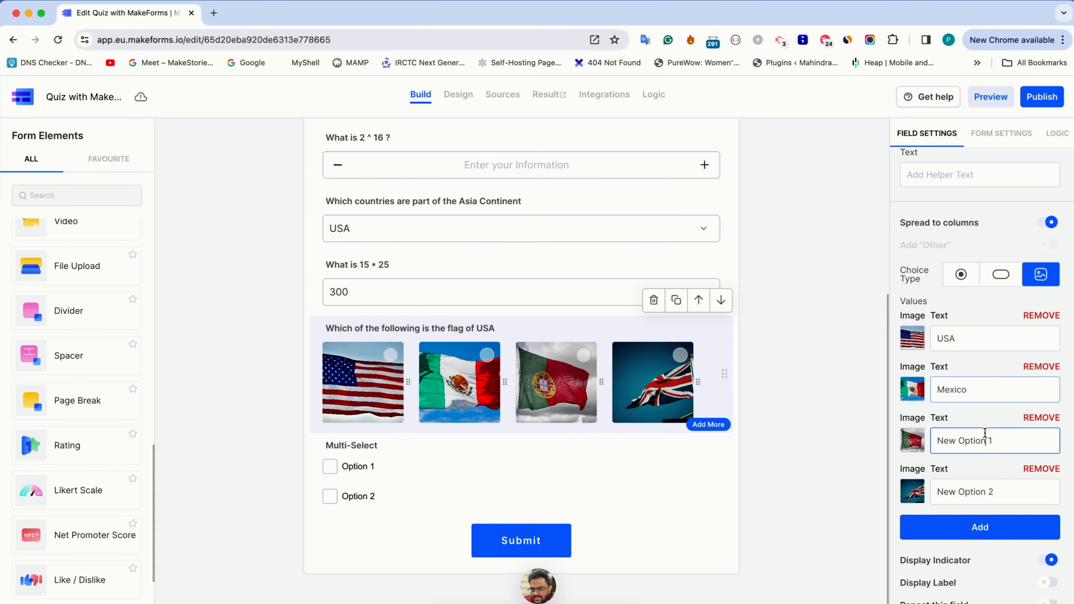
{"action": "key", "text": "super+a"}
{"action": "type", "text": "Portuga"}
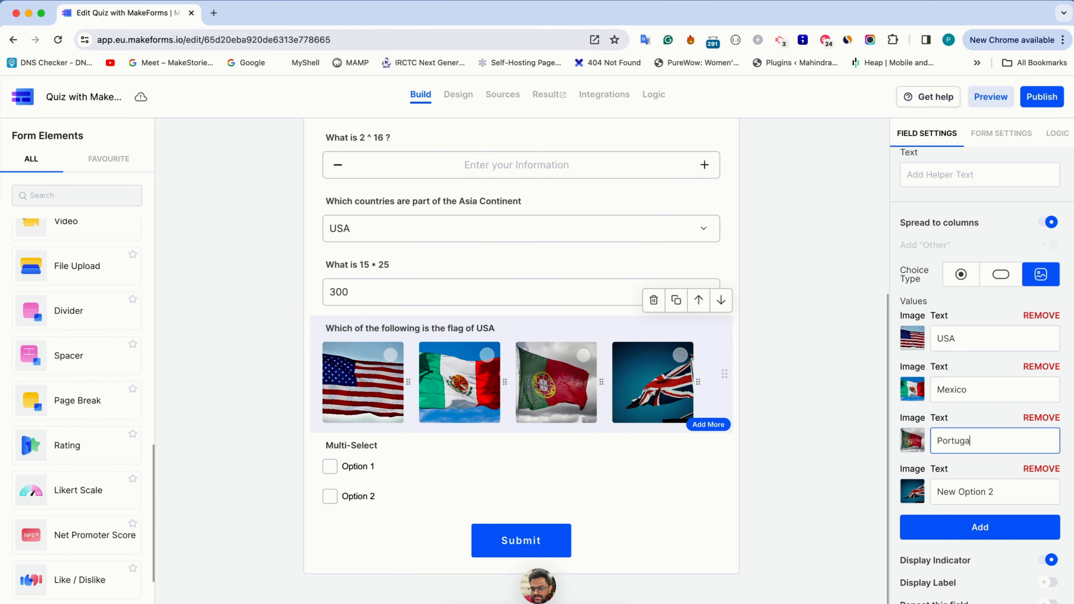
{"action": "key", "text": "Tab"}
{"action": "key", "text": "super+a"}
{"action": "type", "text": "UK"}
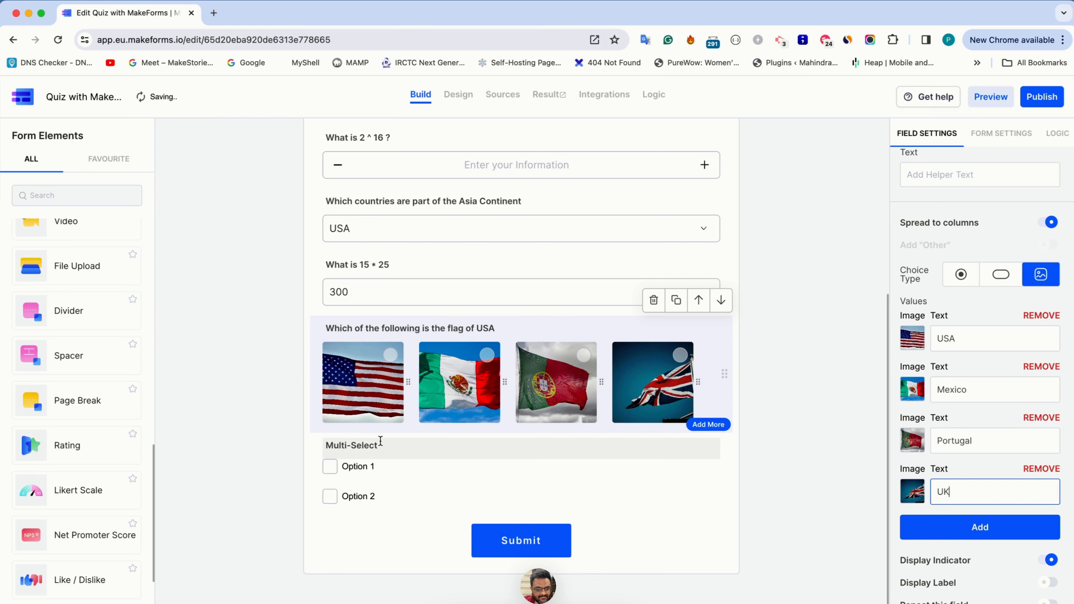
Set the multi-select field's question to "Which countries are part of EU ?".
{"action": "left_click", "coordinate": [369, 445]}
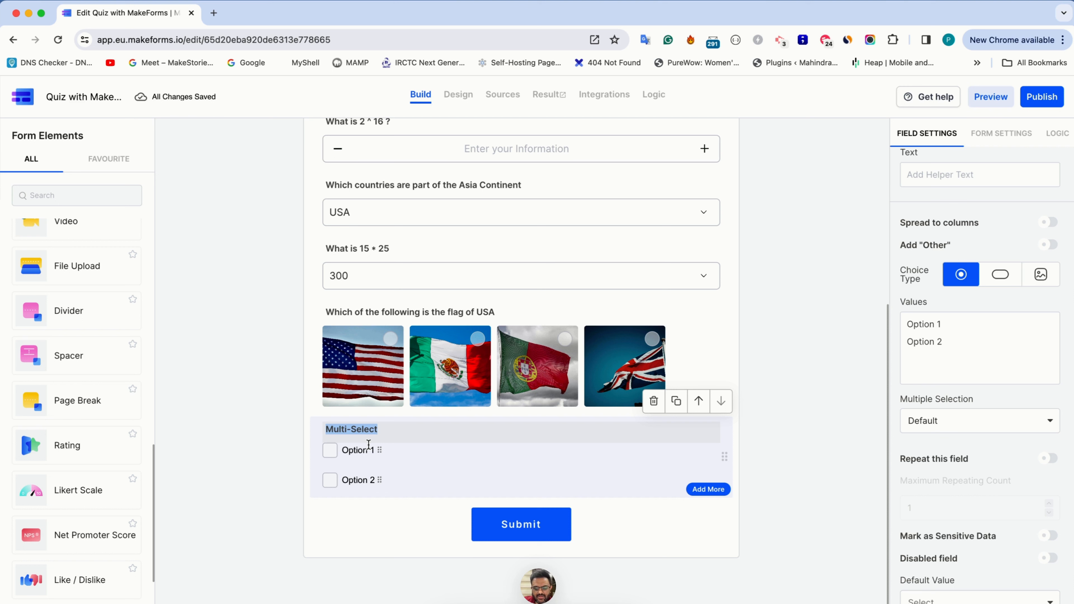
{"action": "key", "text": "BackSpace"}
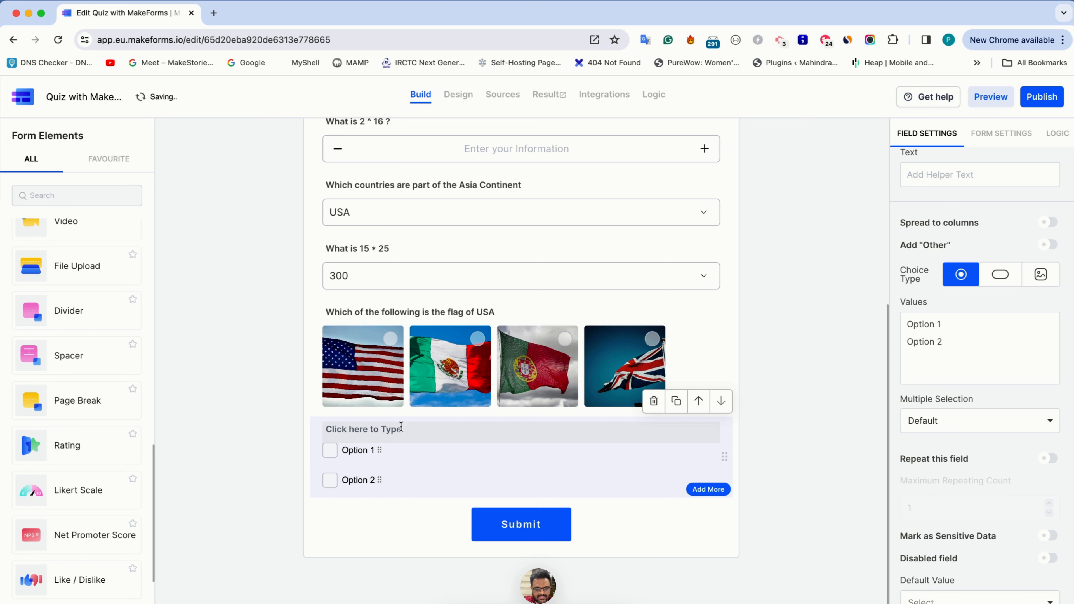
{"action": "left_click", "coordinate": [436, 431]}
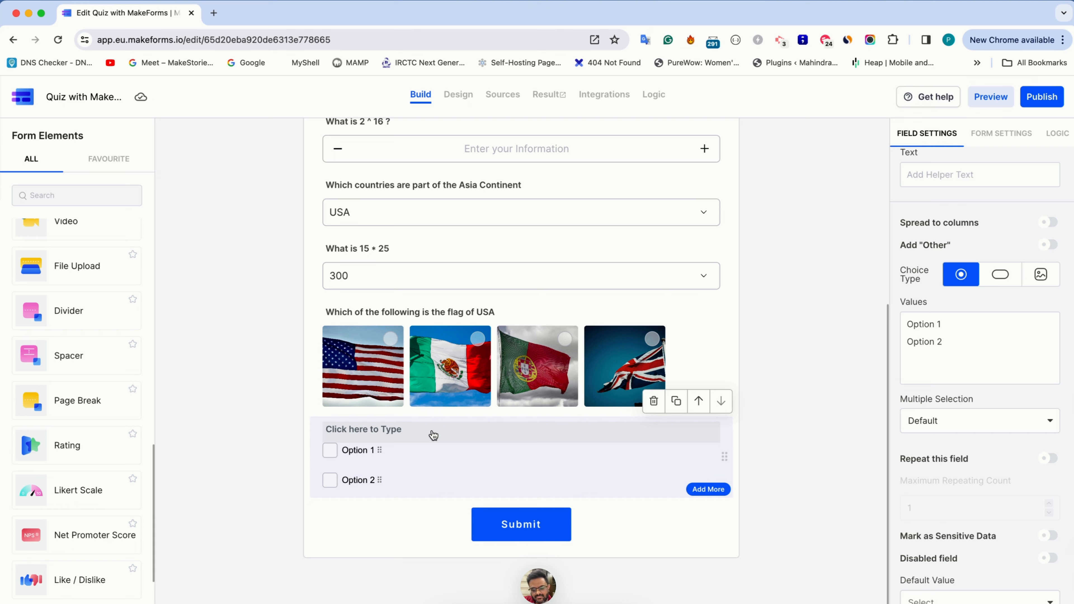
{"action": "type", "text": "W"}
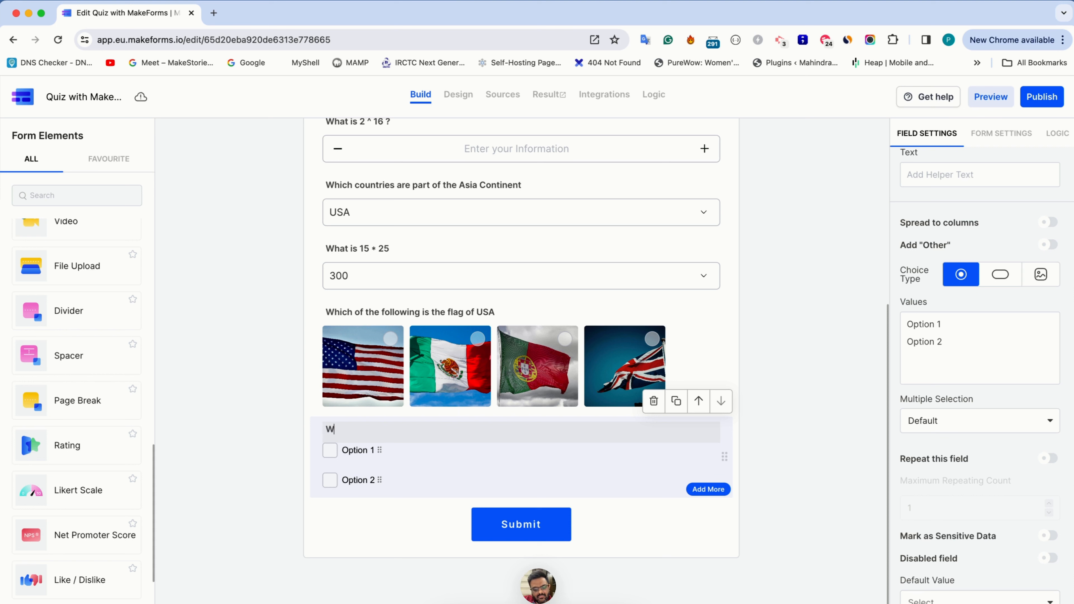
{"action": "type", "text": "hich co"}
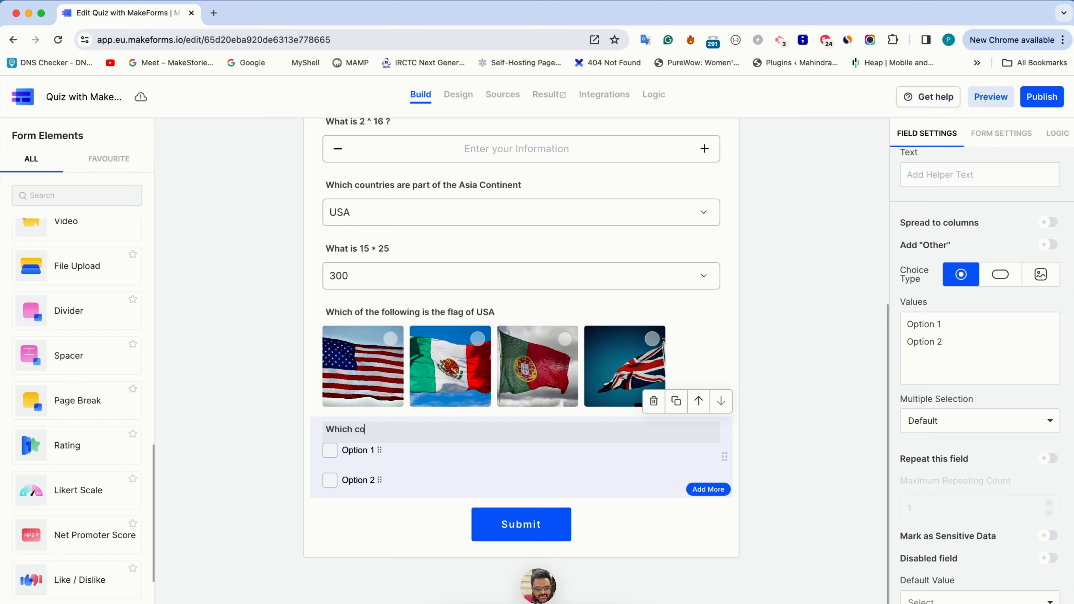
{"action": "type", "text": "untries are part"}
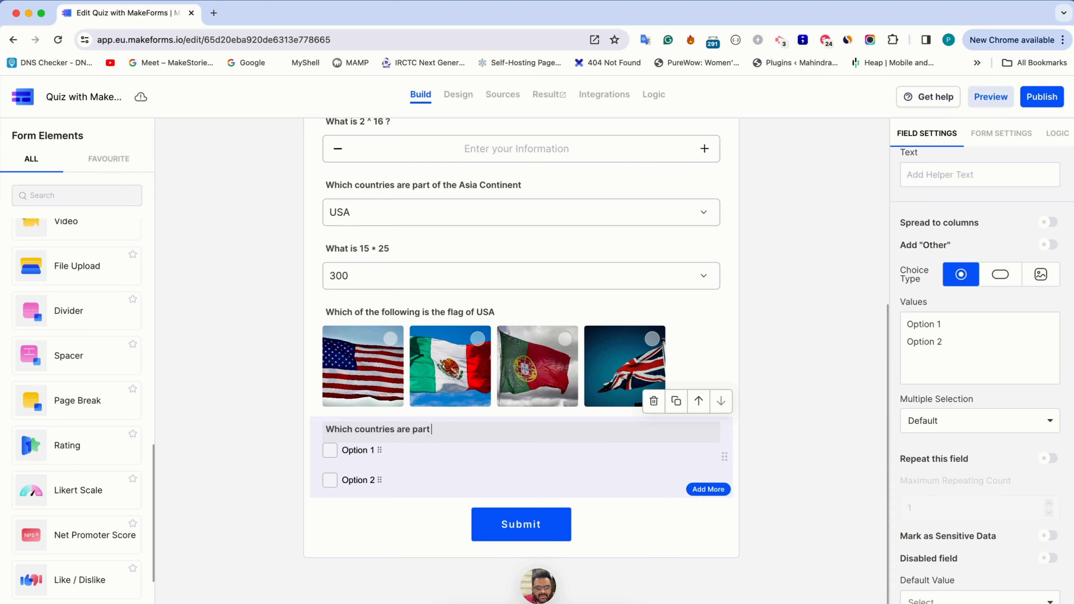
{"action": "type", "text": " od EU ?"}
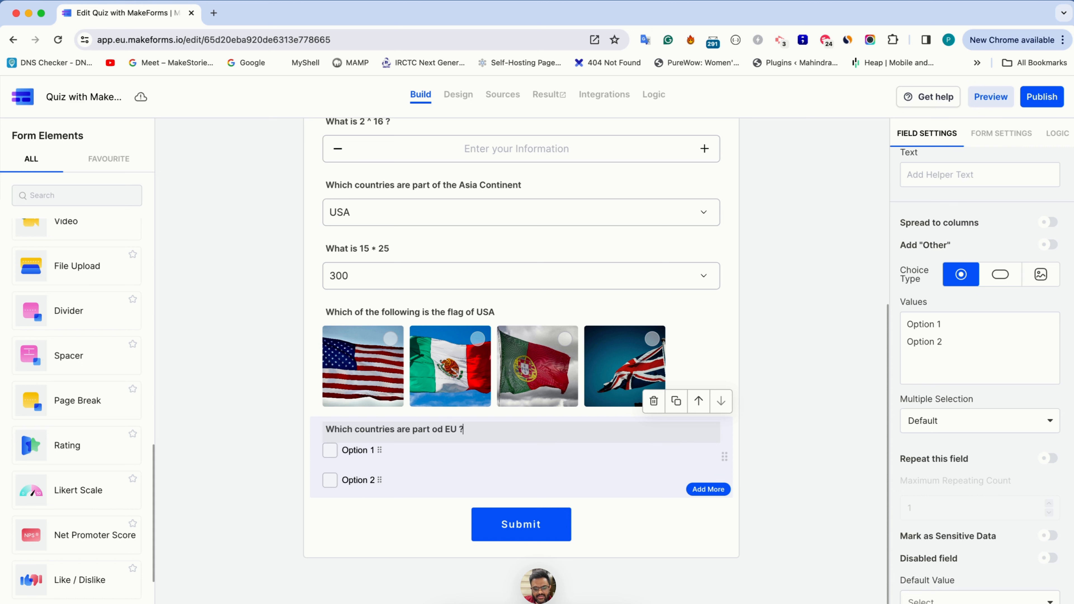
{"action": "left_click", "coordinate": [443, 429]}
{"action": "key", "text": "BackSpace"}
{"action": "type", "text": "f"}
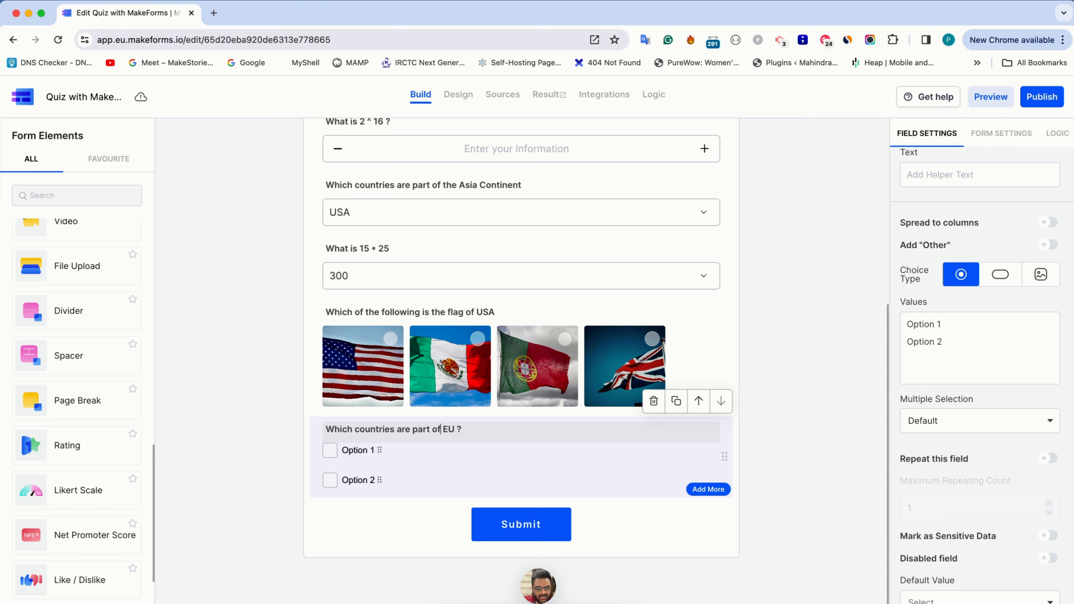
Replace the default options of the EU question with France and Belgium.
{"action": "left_click", "coordinate": [414, 470]}
{"action": "left_click_drag", "start_coordinate": [974, 348], "coordinate": [858, 306]}
{"action": "key", "text": "BackSpace"}
{"action": "type", "text": "Frna"}
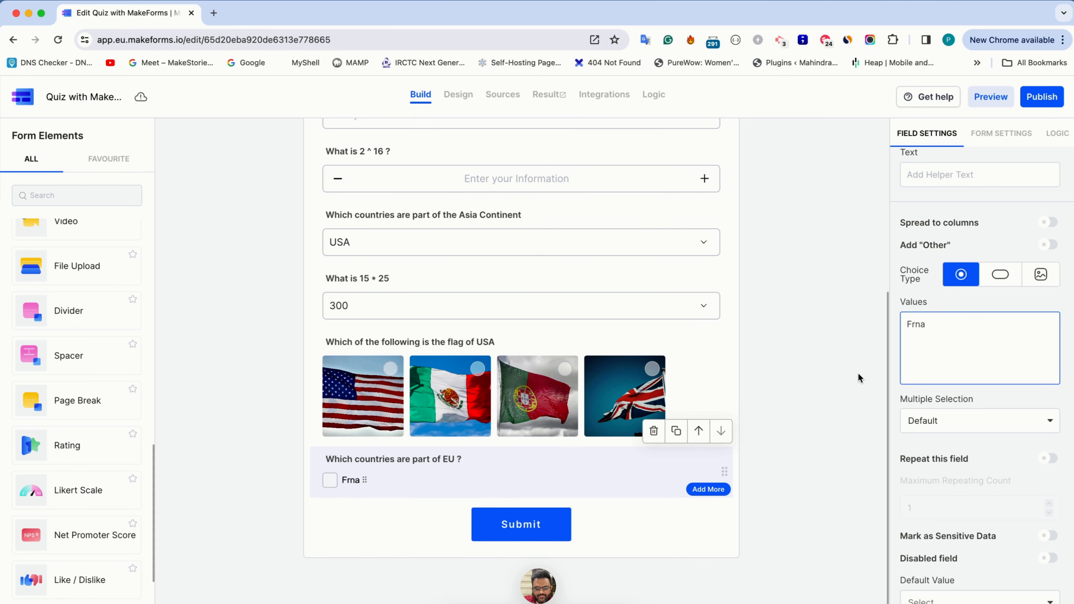
{"action": "key", "text": "BackSpace"}
{"action": "key", "text": "BackSpace"}
{"action": "type", "text": "ance"}
{"action": "key", "text": "Return"}
{"action": "type", "text": "gium"}
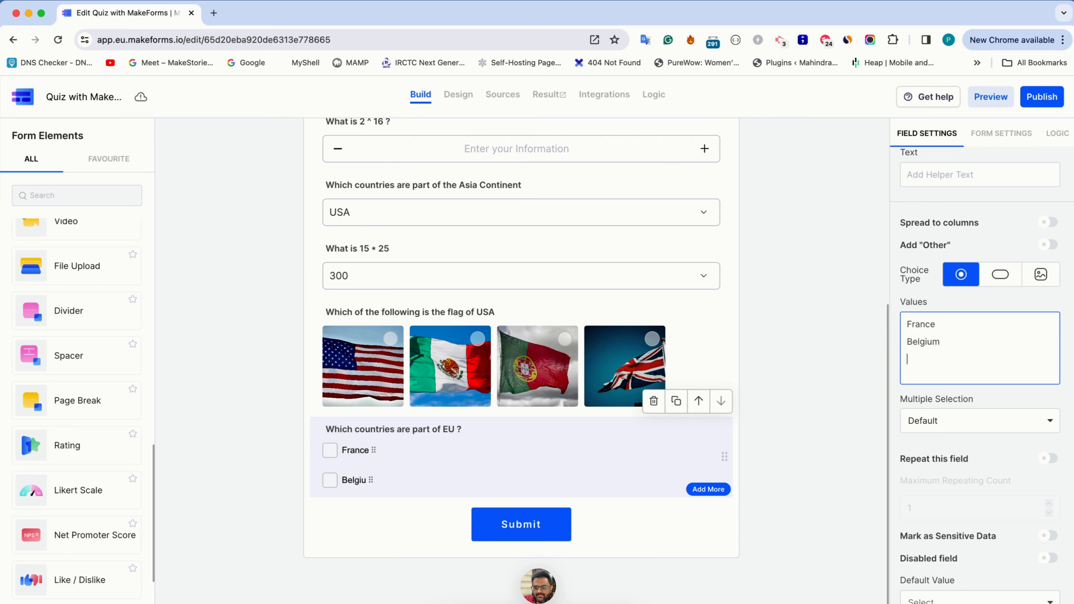
Add India, USA, UK, Netherlands and Germany as further options of the EU question.
{"action": "key", "text": "Return"}
{"action": "type", "text": "India"}
{"action": "key", "text": "Return"}
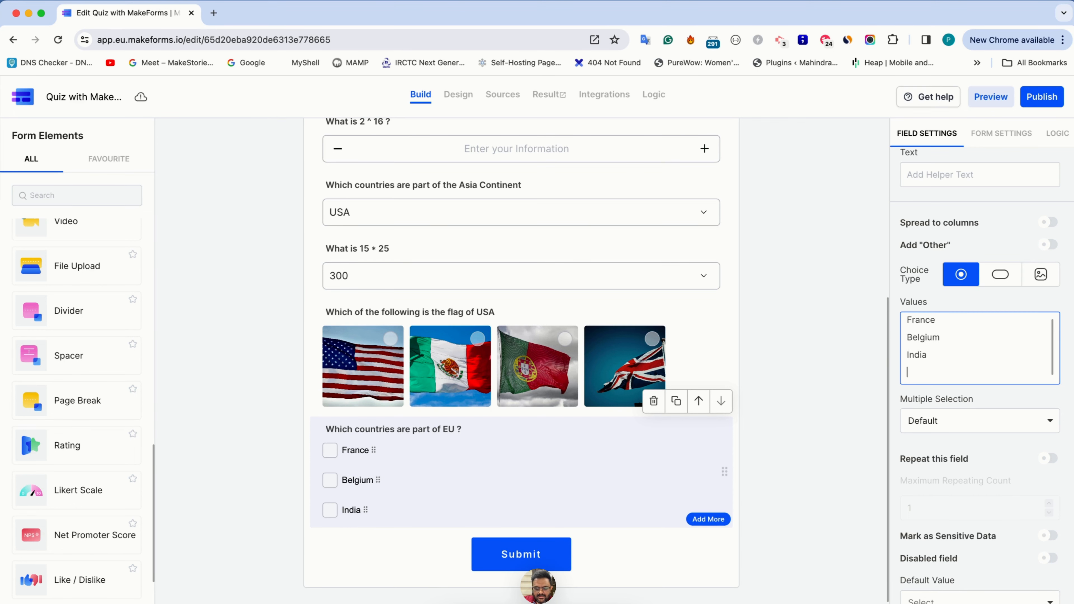
{"action": "type", "text": "USA"}
{"action": "key", "text": "Return"}
{"action": "type", "text": "UK"}
{"action": "key", "text": "Return"}
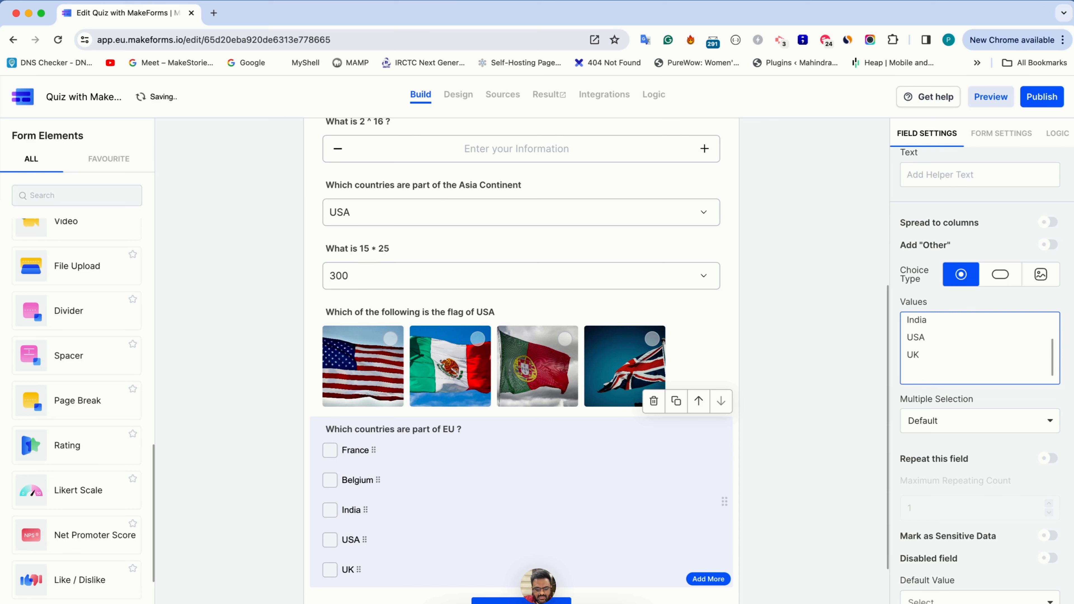
{"action": "type", "text": "Netherlands"}
{"action": "key", "text": "Return"}
{"action": "type", "text": "Germany"}
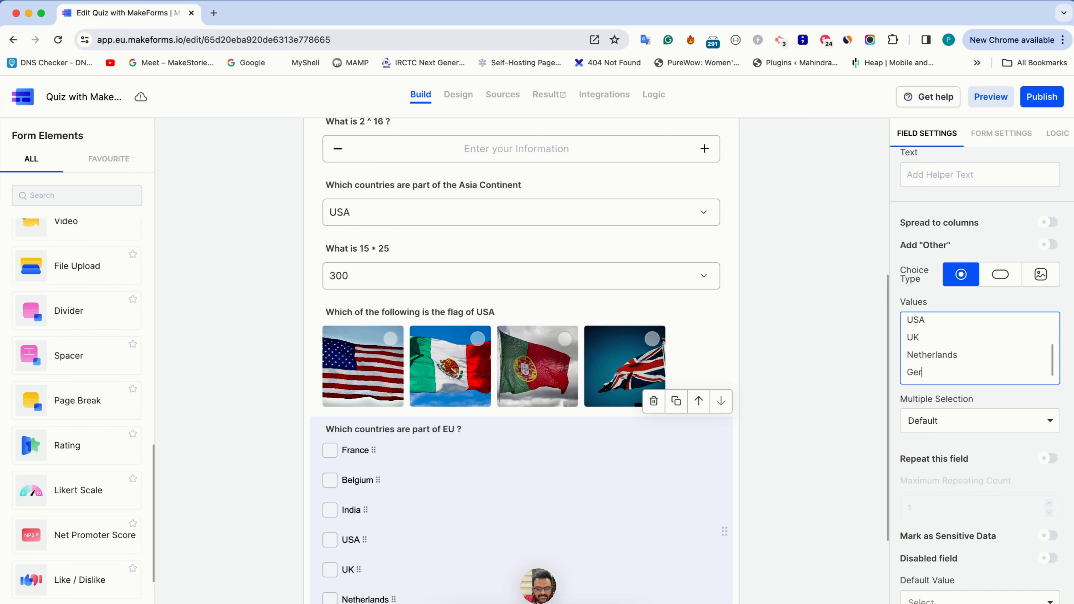
{"action": "scroll", "coordinate": [784, 345], "scroll_direction": "down", "scroll_amount": 4}
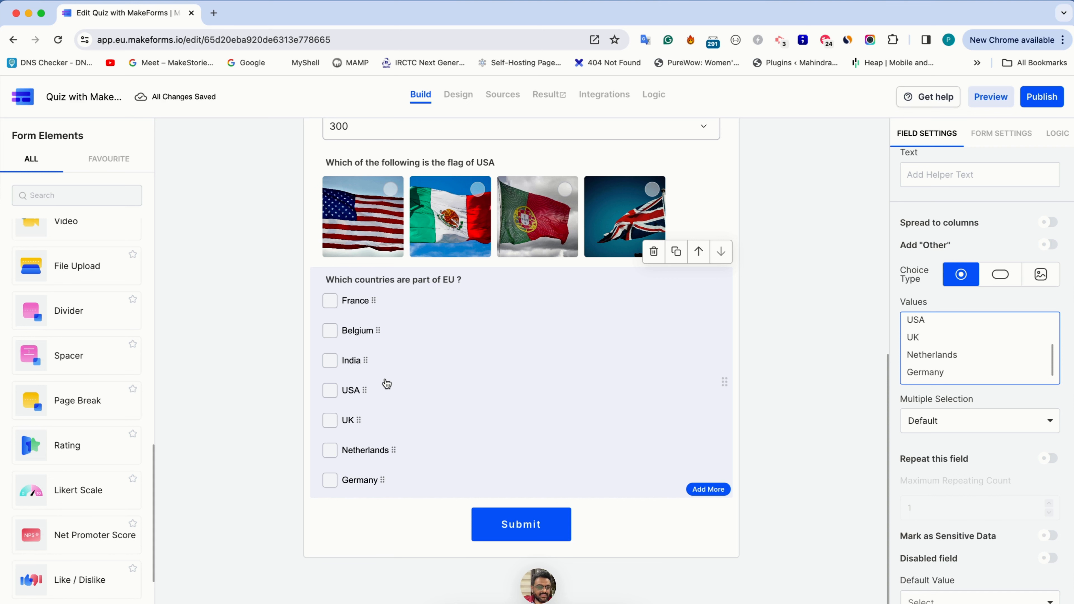
Enable the quiz option for the form and open the Quiz Builder.
{"action": "scroll", "coordinate": [387, 383], "scroll_direction": "up", "scroll_amount": 10}
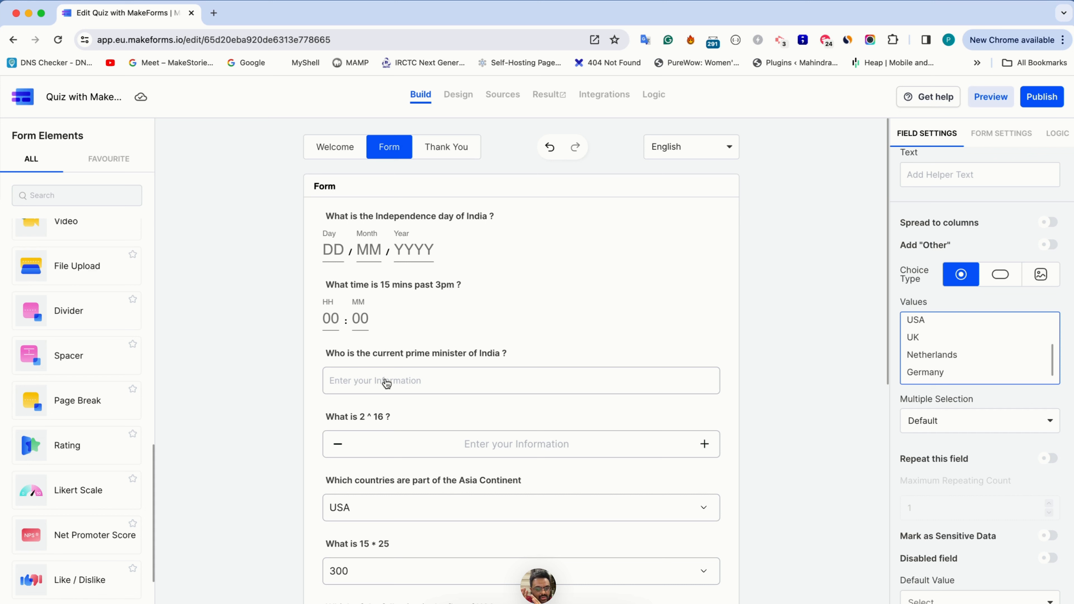
{"action": "left_click", "coordinate": [1023, 143]}
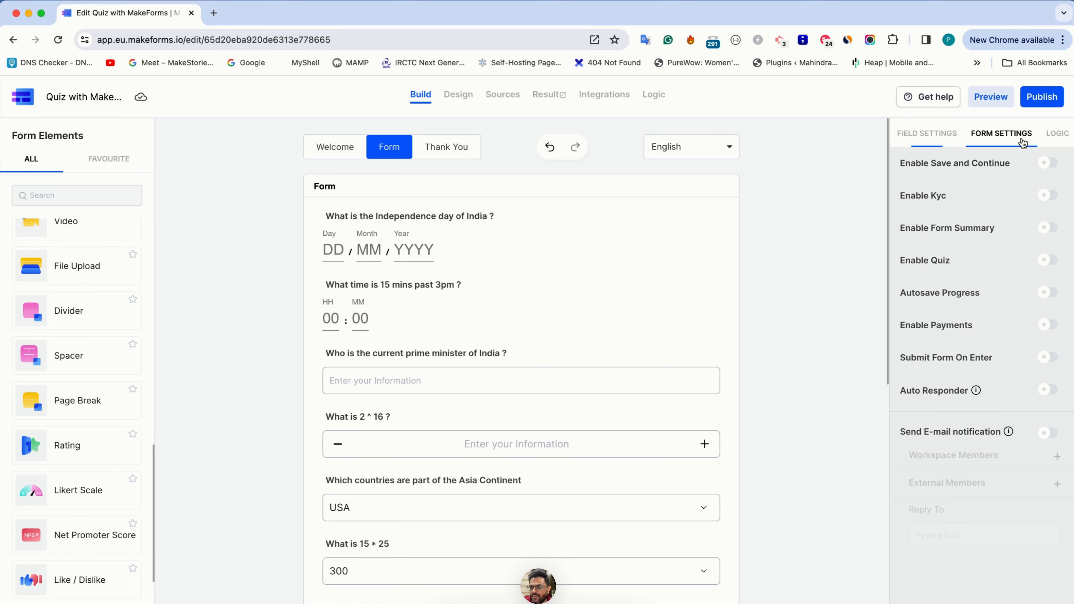
{"action": "left_click", "coordinate": [1049, 263]}
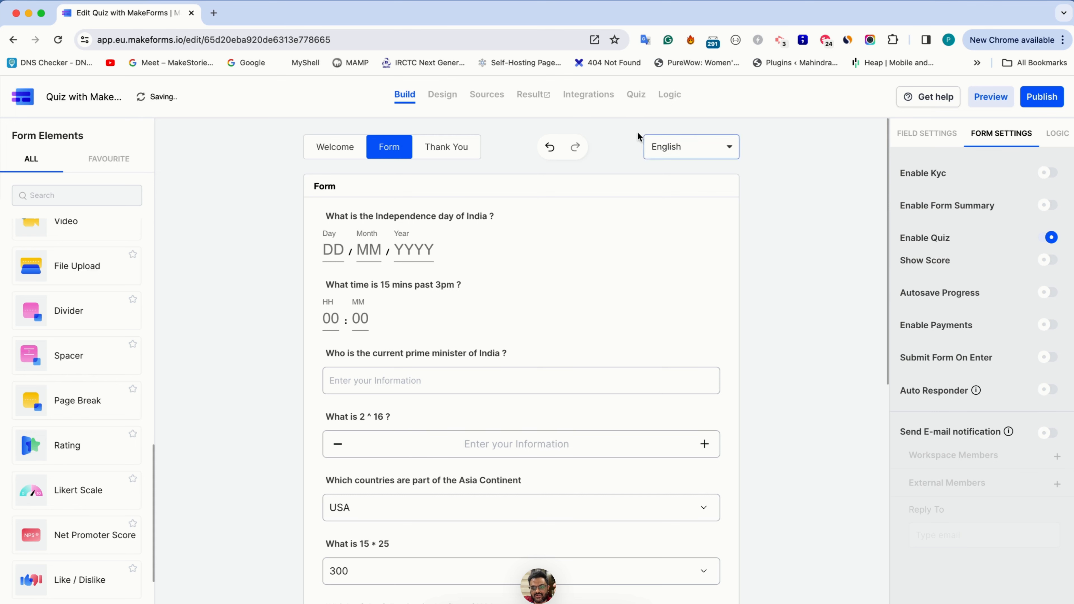
{"action": "left_click", "coordinate": [637, 95]}
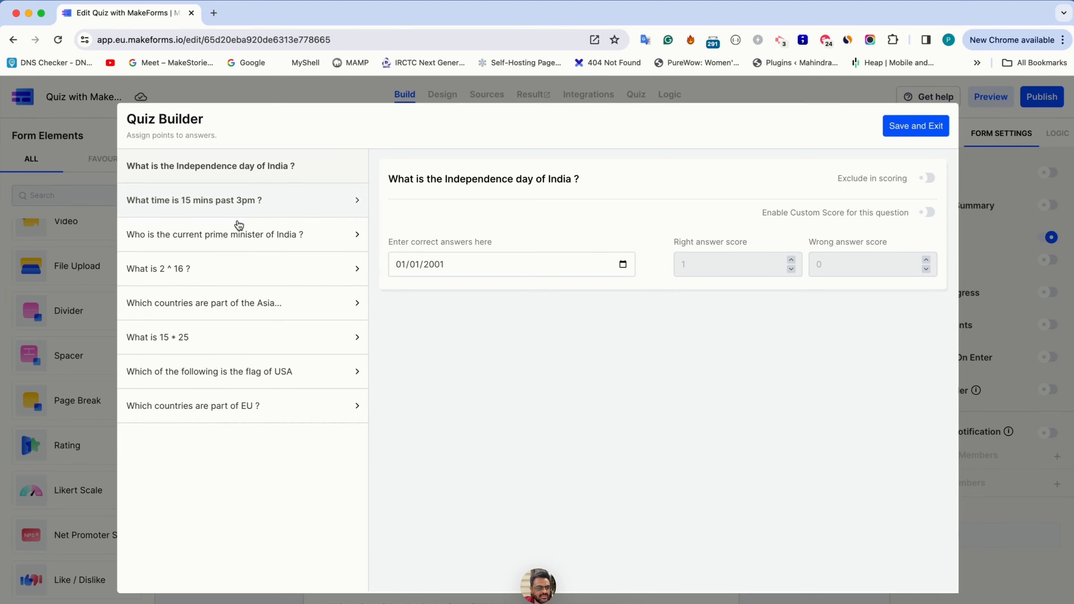
Look through the answer and scoring settings of each quiz question, returning to the Independence day question.
{"action": "left_click", "coordinate": [291, 203]}
{"action": "left_click", "coordinate": [307, 237]}
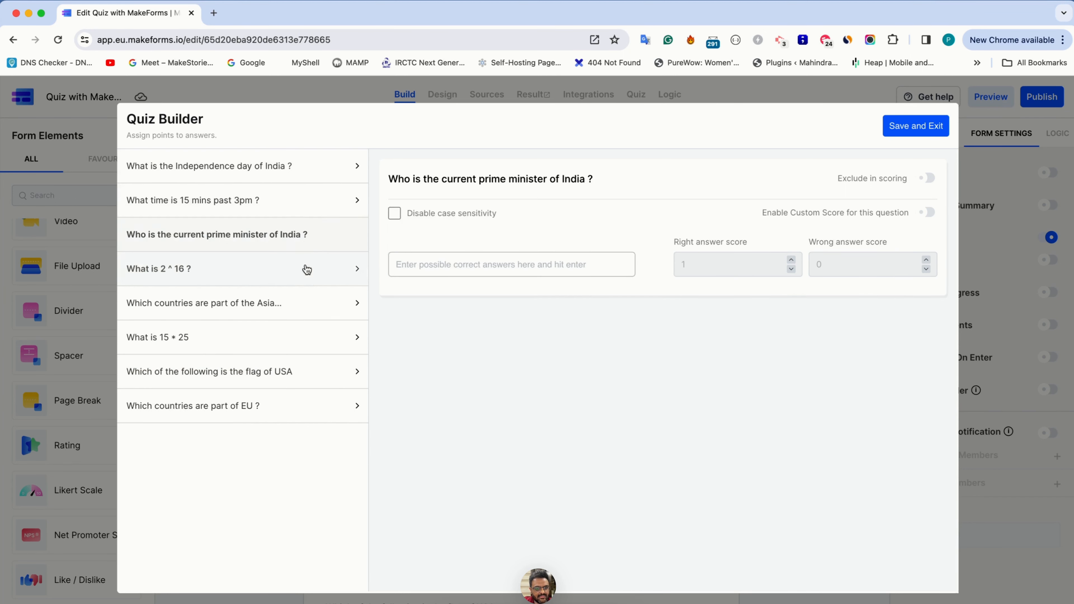
{"action": "left_click", "coordinate": [306, 270]}
{"action": "left_click", "coordinate": [307, 337]}
{"action": "left_click", "coordinate": [309, 303]}
{"action": "left_click", "coordinate": [308, 371]}
{"action": "left_click", "coordinate": [308, 406]}
{"action": "left_click", "coordinate": [309, 166]}
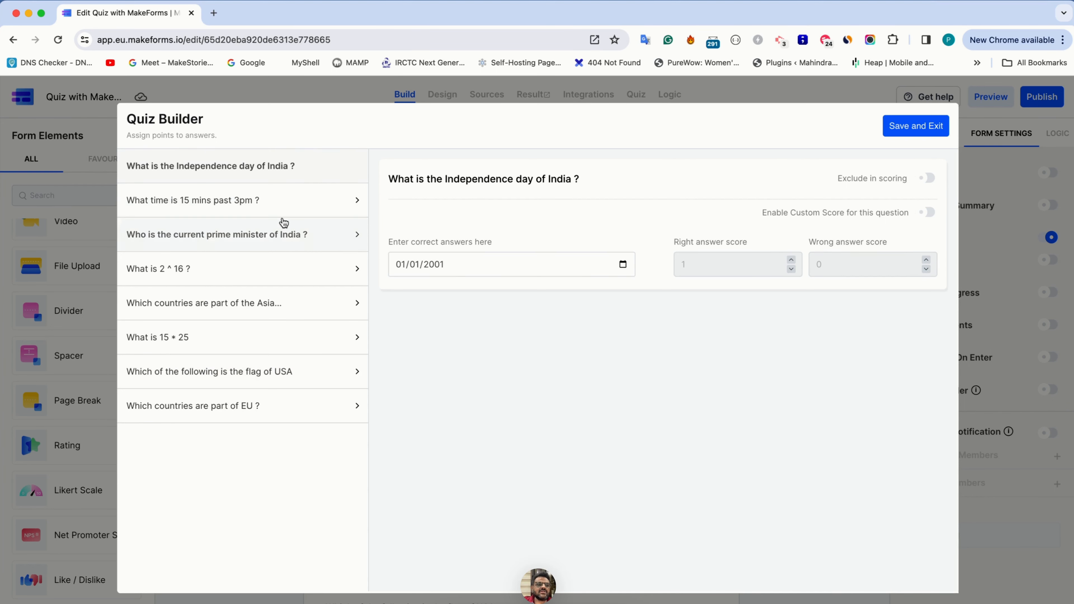
Set the correct answer for the Independence day of India question to 15/08/1947.
{"action": "left_click", "coordinate": [623, 264]}
{"action": "left_click", "coordinate": [450, 284]}
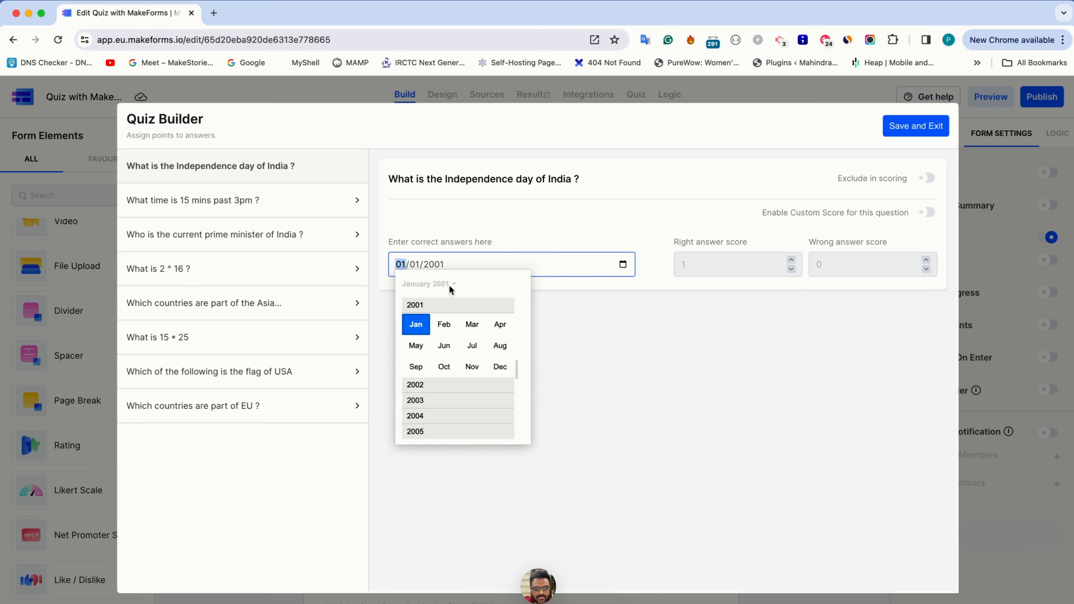
{"action": "scroll", "coordinate": [441, 312], "scroll_direction": "up", "scroll_amount": 10}
{"action": "scroll", "coordinate": [442, 314], "scroll_direction": "up", "scroll_amount": 10}
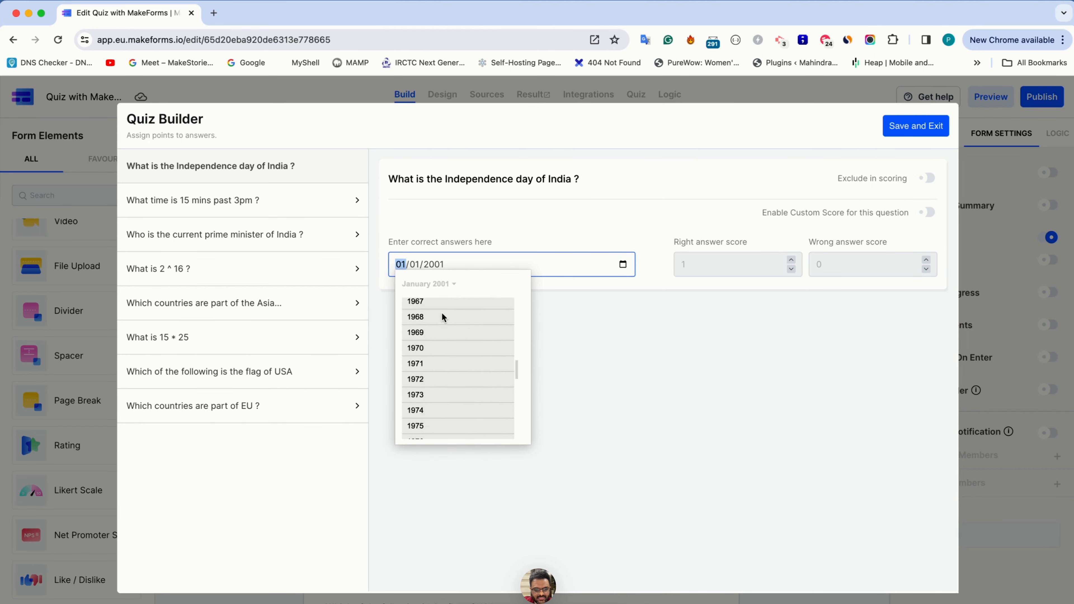
{"action": "scroll", "coordinate": [442, 314], "scroll_direction": "up", "scroll_amount": 3}
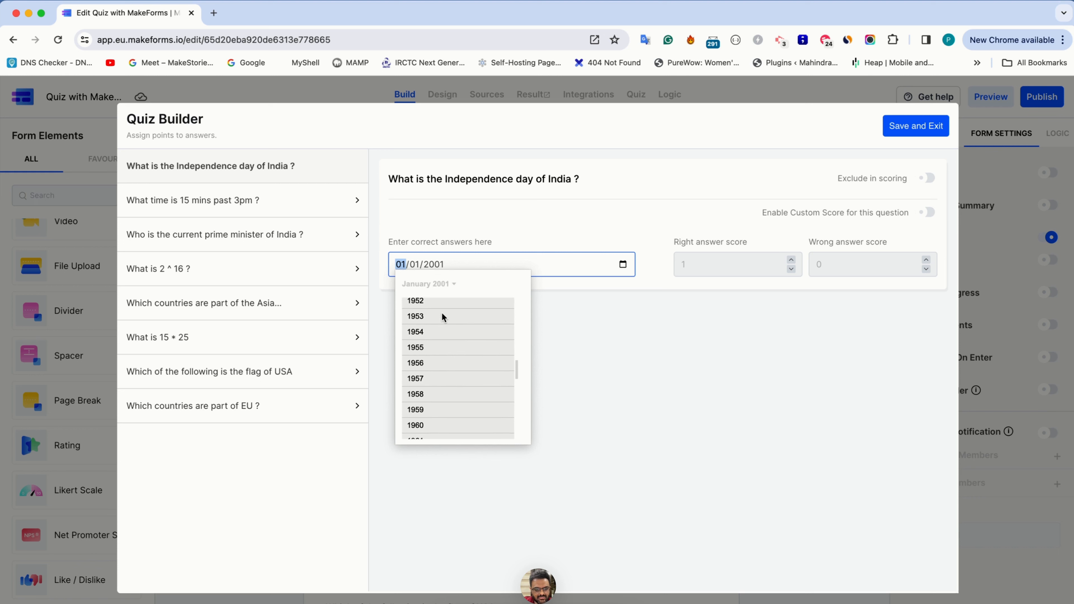
{"action": "scroll", "coordinate": [441, 312], "scroll_direction": "up", "scroll_amount": 1}
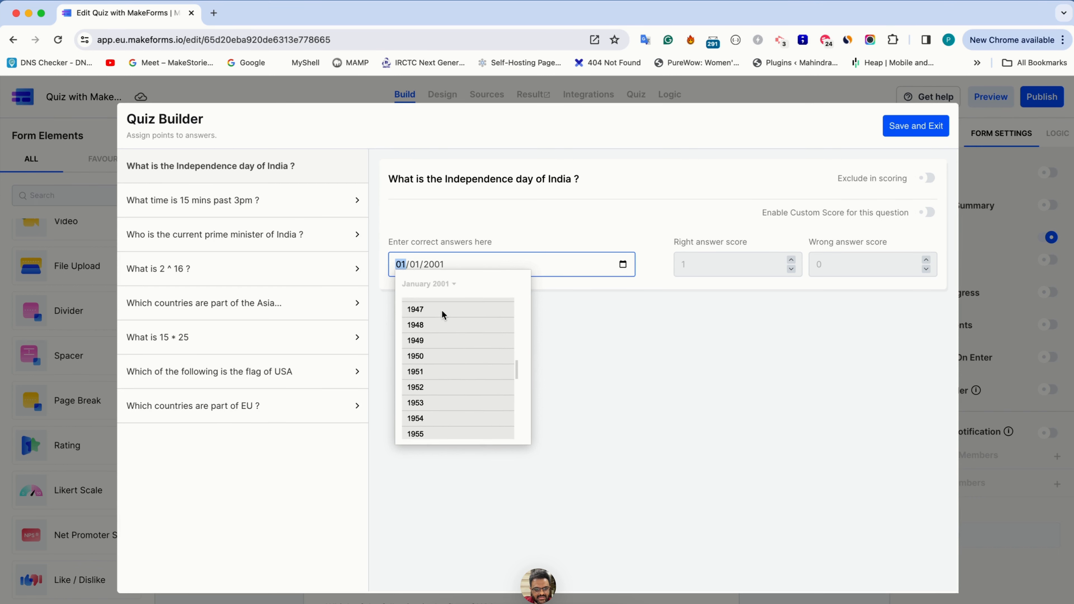
{"action": "left_click", "coordinate": [441, 309]}
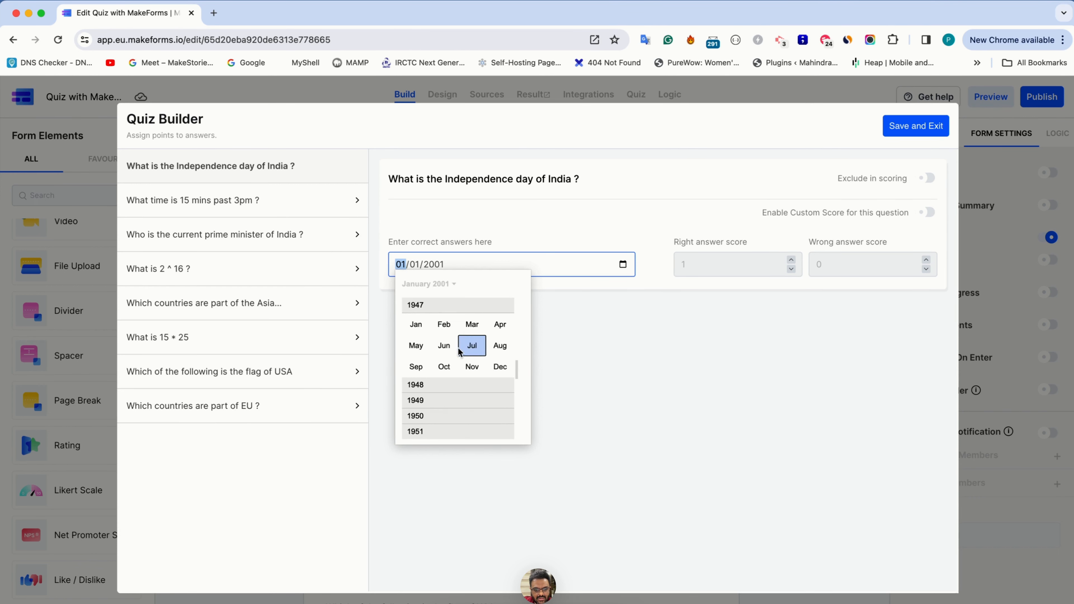
{"action": "left_click", "coordinate": [499, 346]}
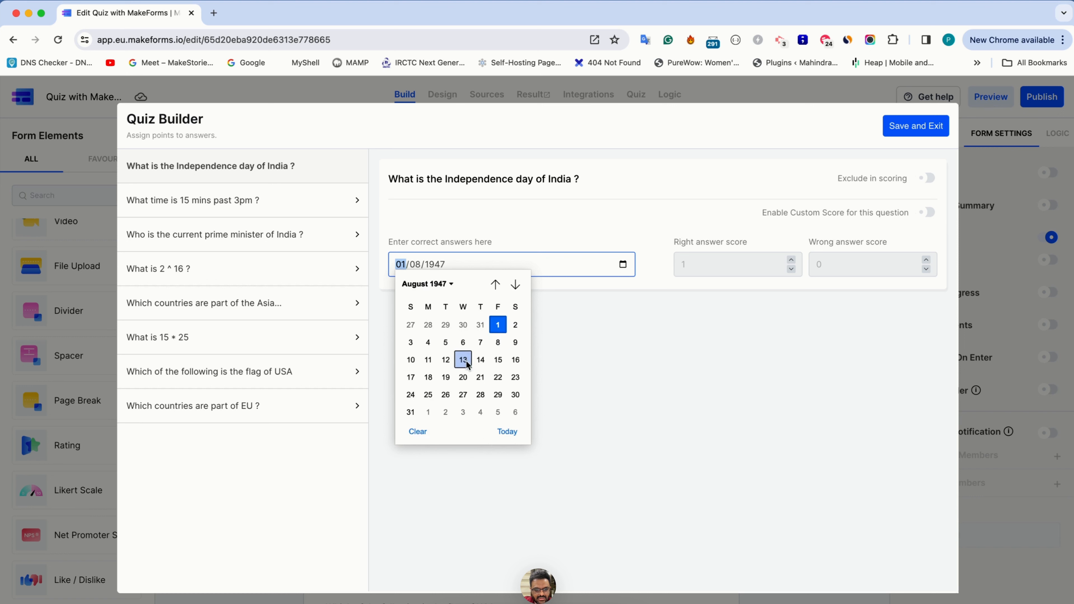
{"action": "left_click", "coordinate": [498, 360]}
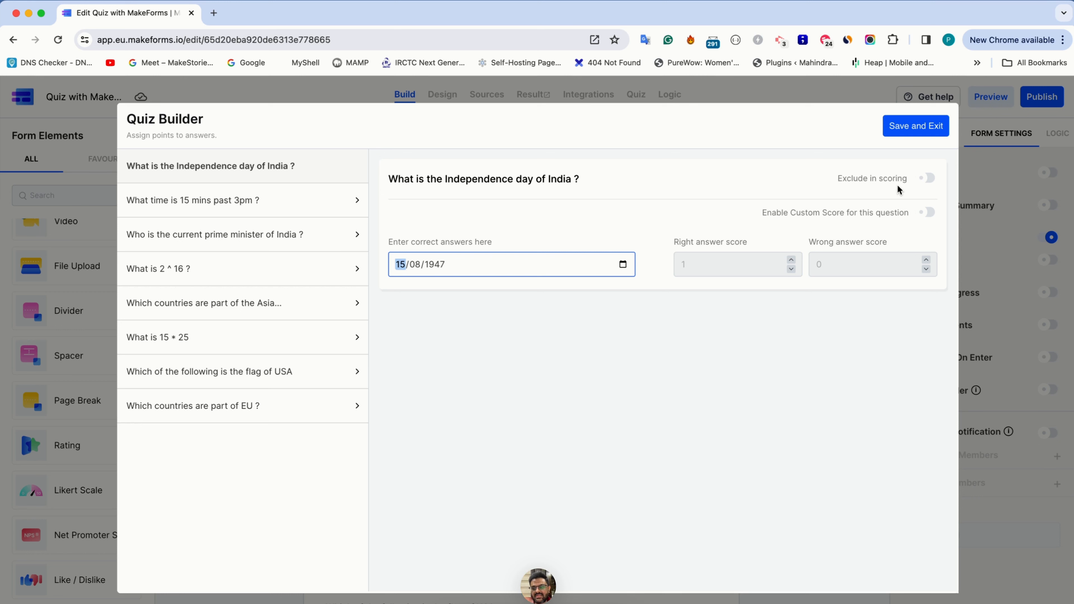
Exclude the Independence day question from scoring and include it again.
{"action": "left_click", "coordinate": [926, 180]}
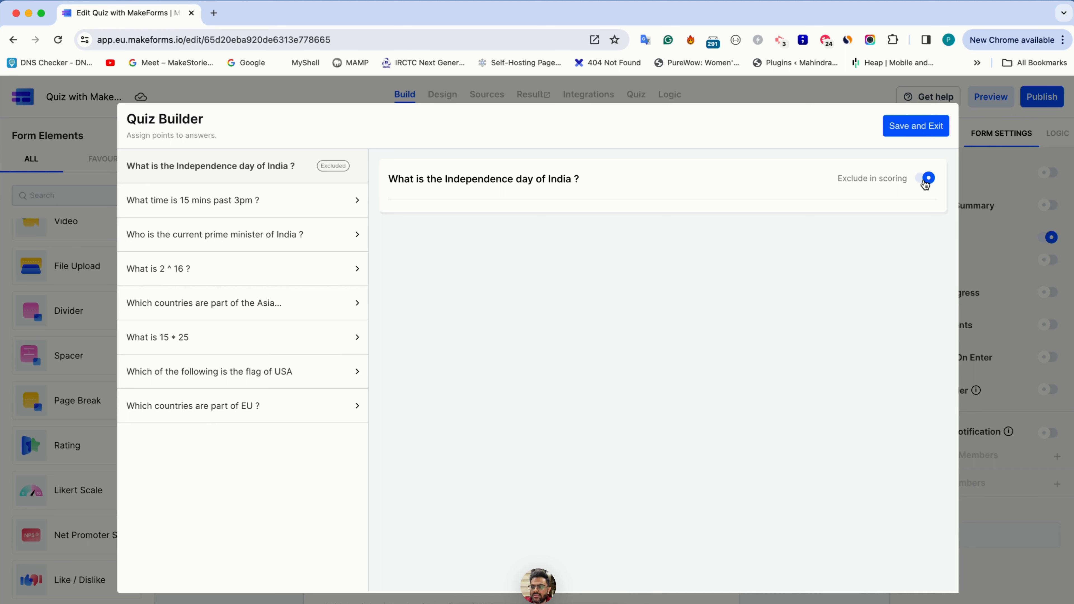
{"action": "left_click", "coordinate": [927, 179]}
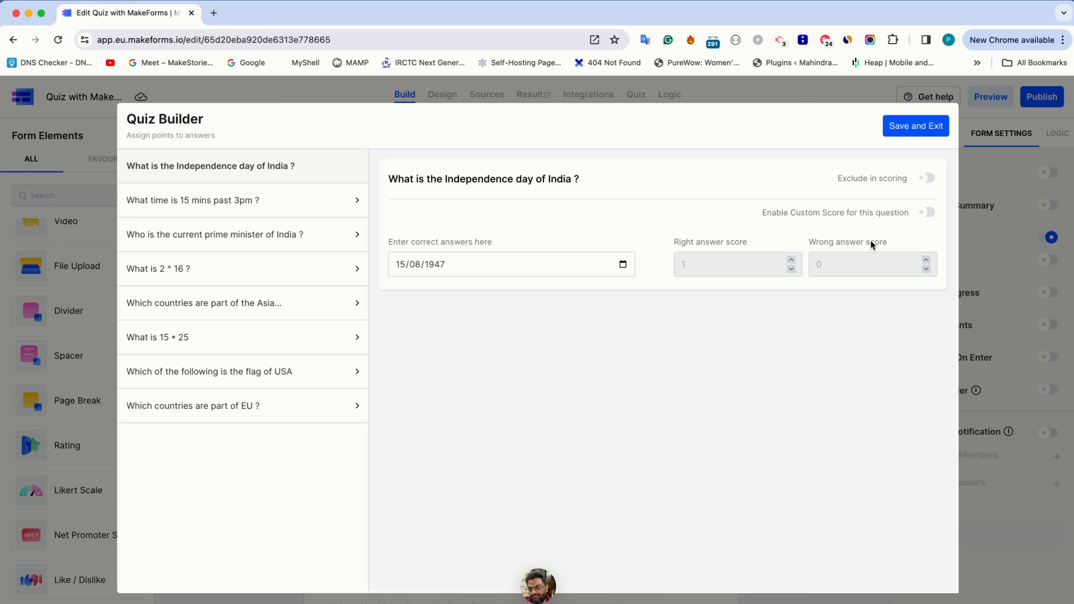
Enable a custom score for the Independence day question, with 5 for a right answer and -2 for a wrong one.
{"action": "left_click", "coordinate": [927, 213]}
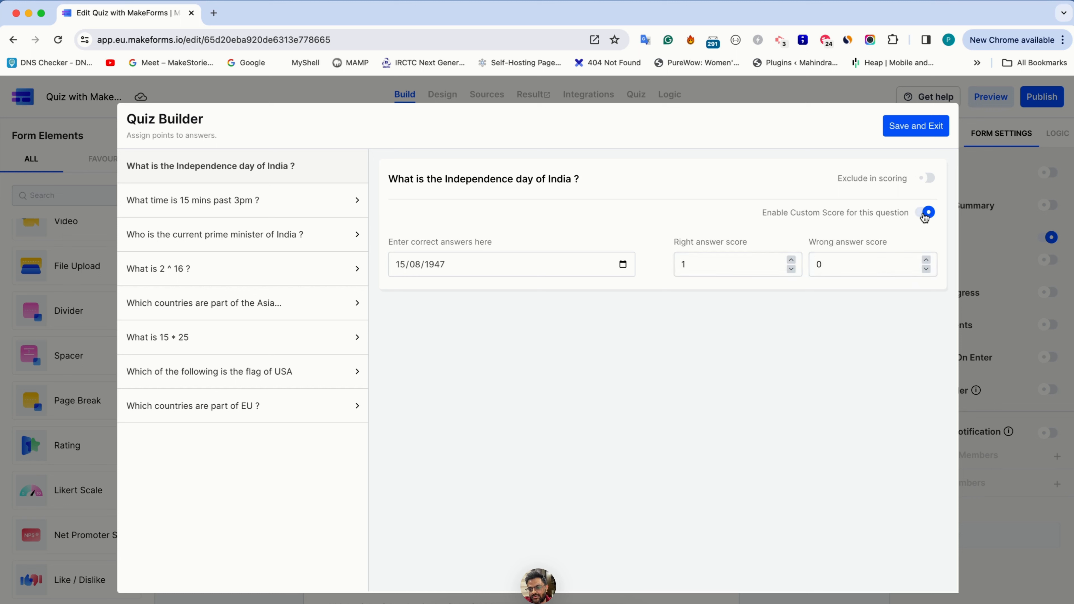
{"action": "left_click", "coordinate": [720, 263]}
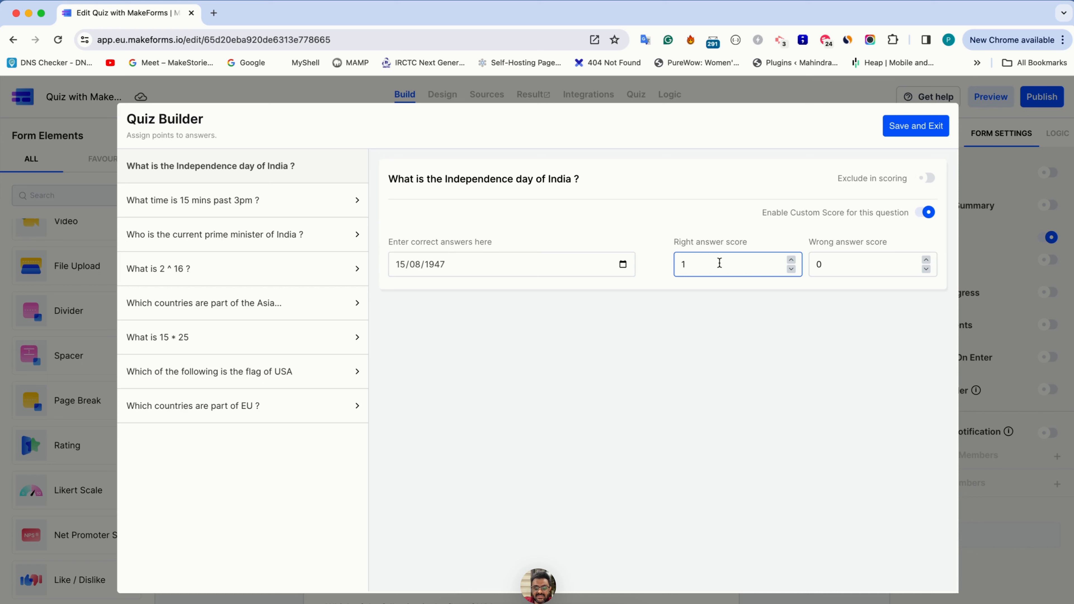
{"action": "key", "text": "BackSpace"}
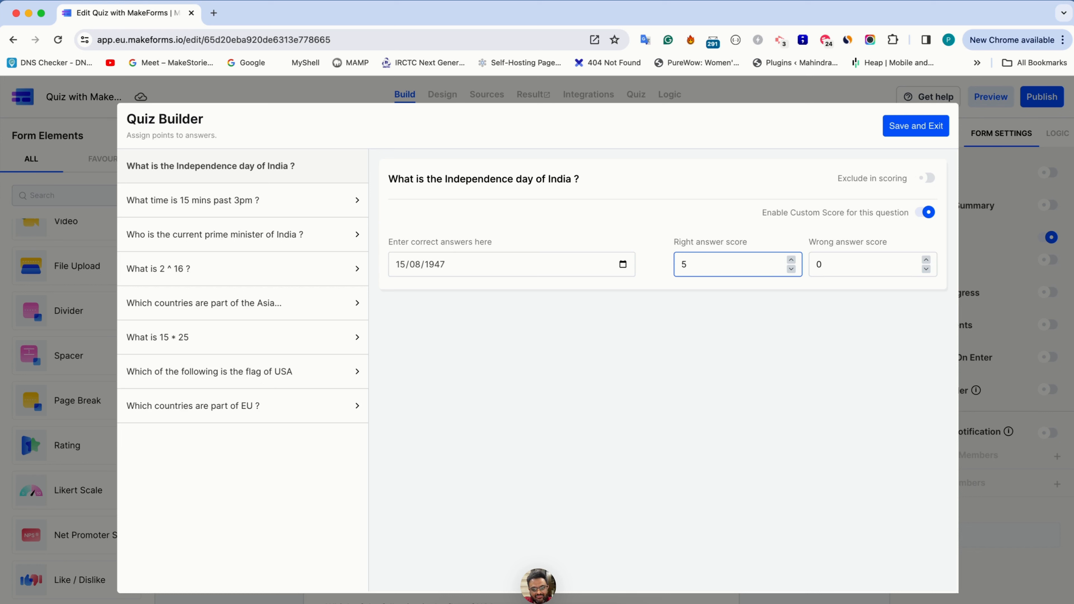
{"action": "type", "text": "5"}
{"action": "left_click", "coordinate": [823, 264]}
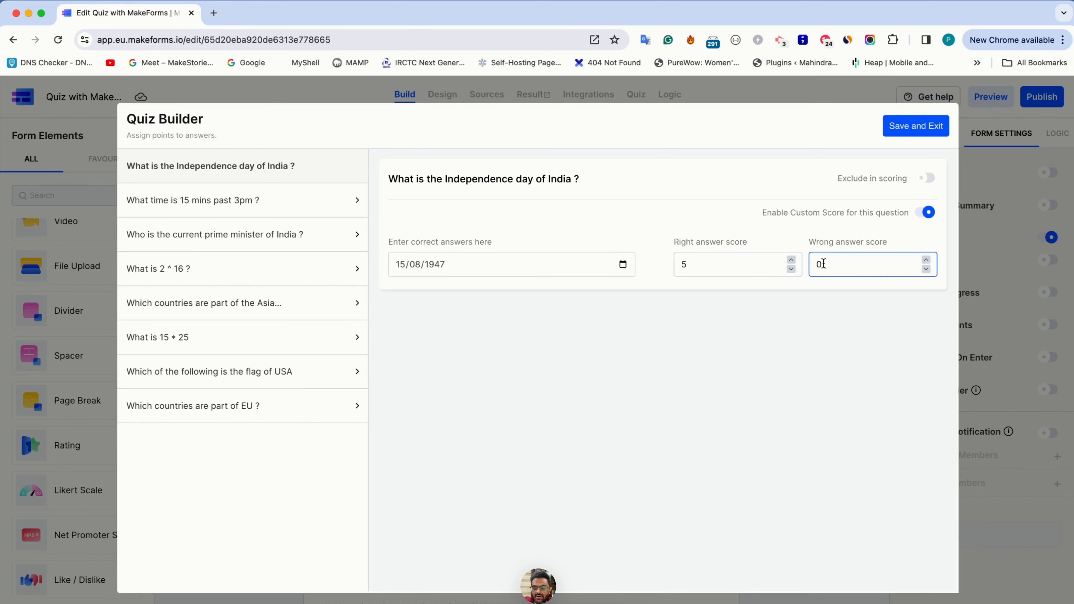
{"action": "key", "text": "BackSpace"}
{"action": "type", "text": "-2"}
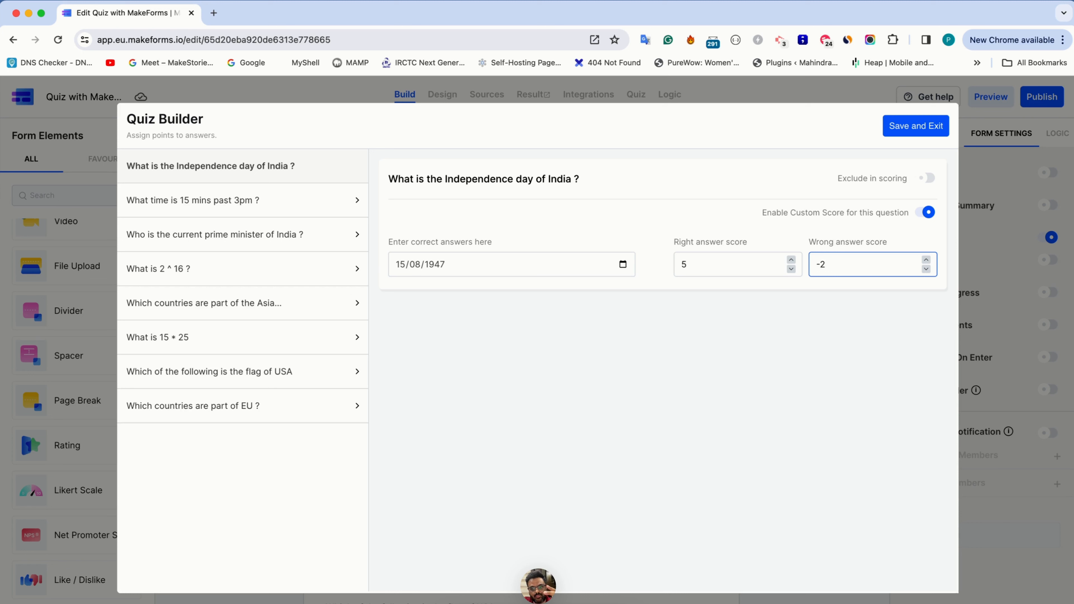
Set the correct answer for the "What time is 15 mins past 3pm ?" question to hour 15 and minute 15.
{"action": "left_click", "coordinate": [299, 207]}
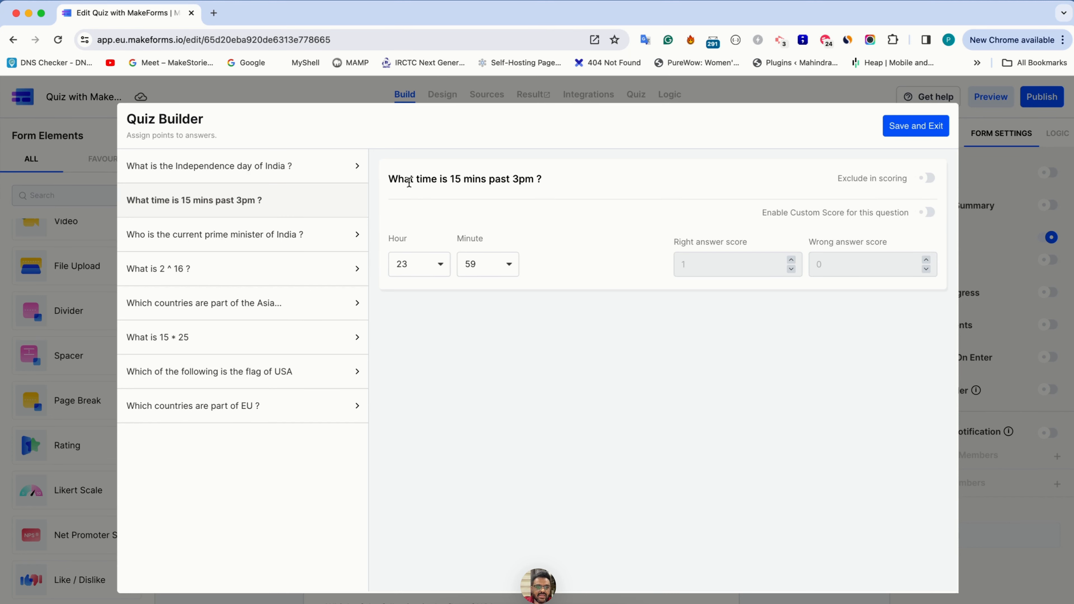
{"action": "left_click", "coordinate": [432, 270]}
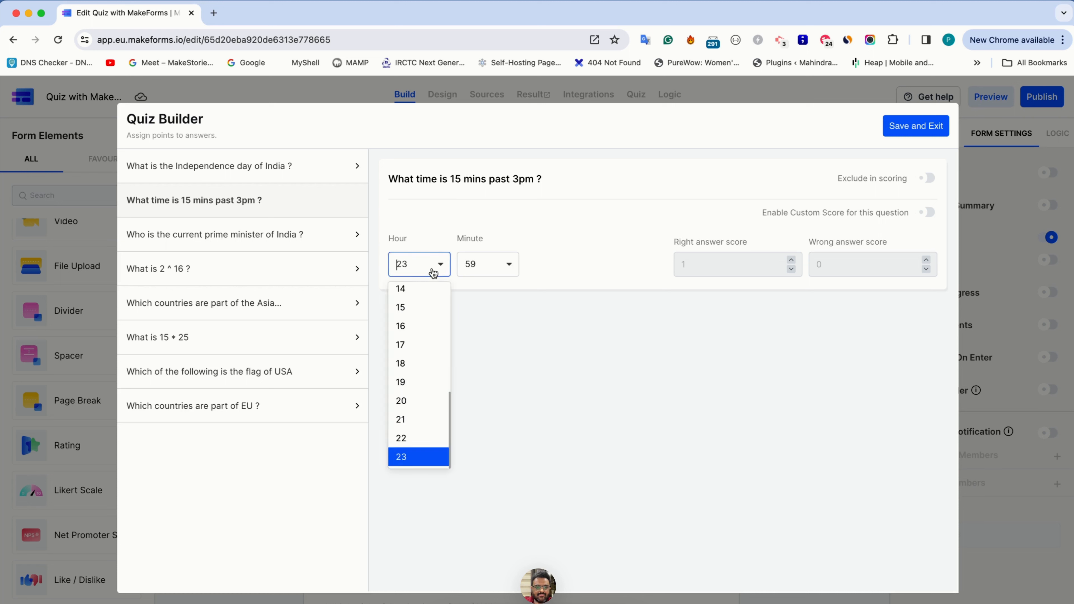
{"action": "left_click", "coordinate": [423, 312]}
{"action": "left_click", "coordinate": [487, 265]}
{"action": "scroll", "coordinate": [486, 296], "scroll_direction": "up", "scroll_amount": 5}
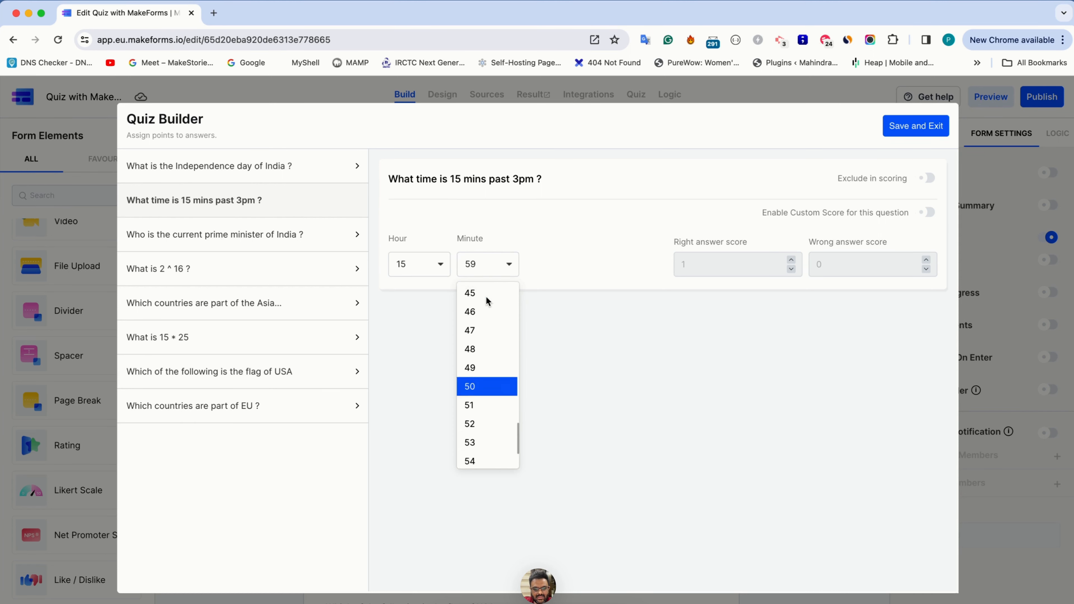
{"action": "scroll", "coordinate": [486, 296], "scroll_direction": "up", "scroll_amount": 4}
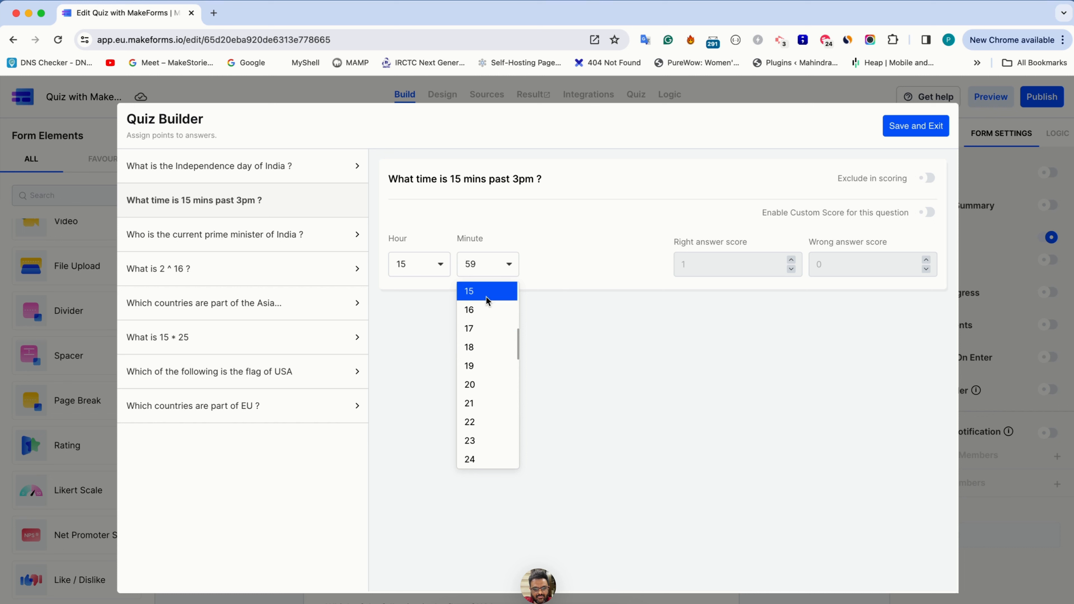
{"action": "left_click", "coordinate": [486, 296]}
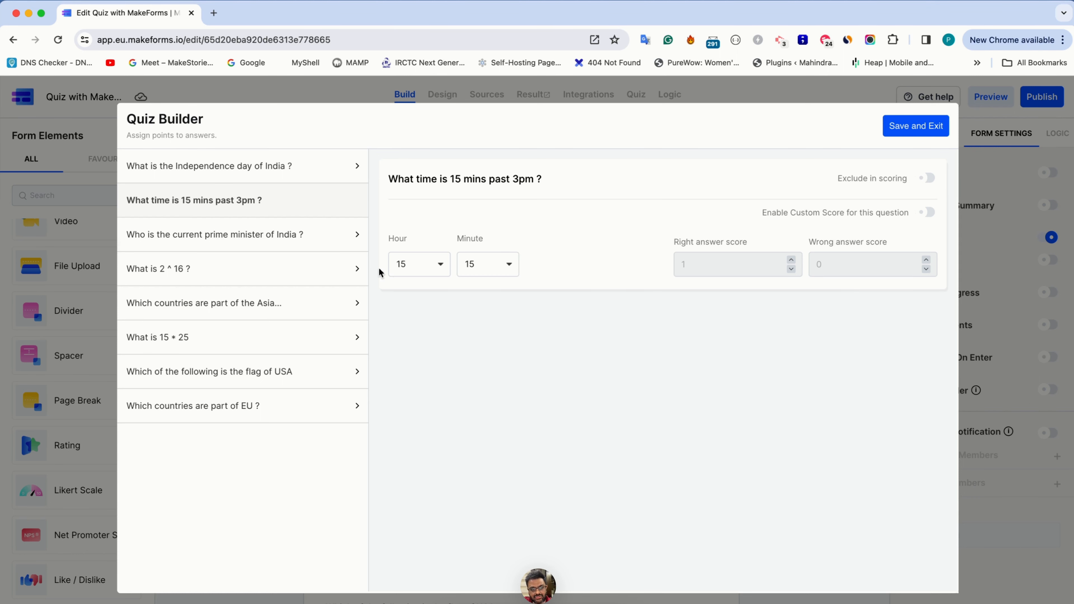
Add Modi, Narendra Modi and Narender Modi as accepted answers for the current prime minister of India question.
{"action": "left_click", "coordinate": [339, 248]}
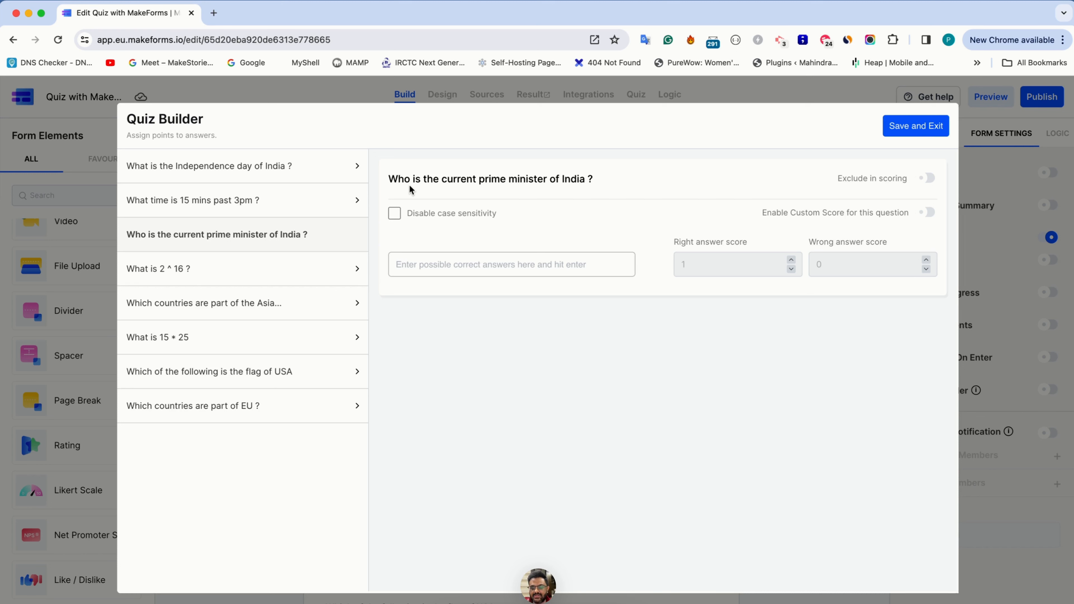
{"action": "left_click", "coordinate": [482, 259]}
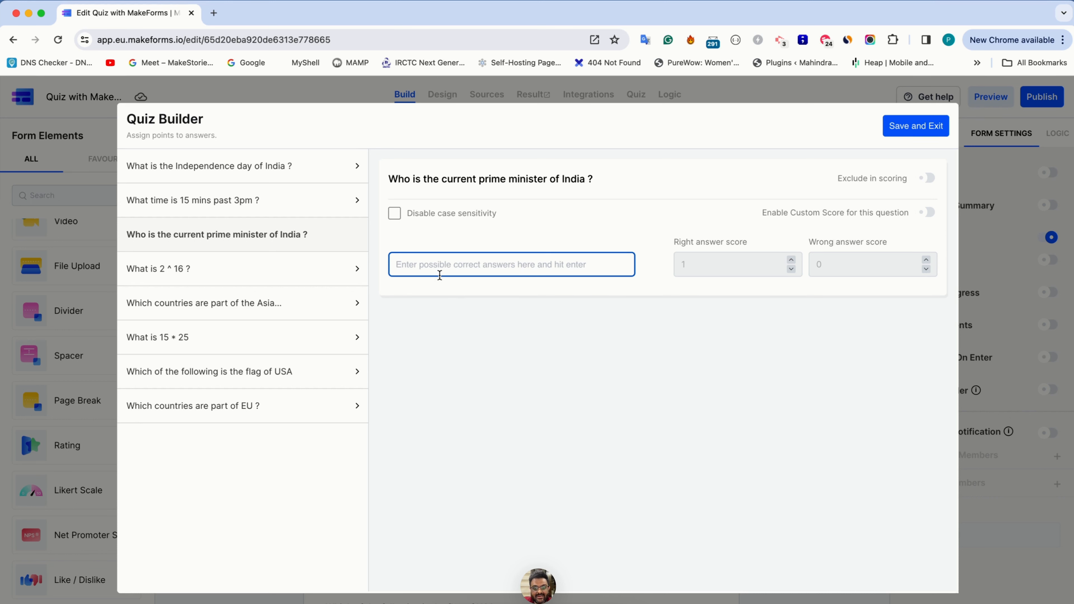
{"action": "type", "text": "Modi"}
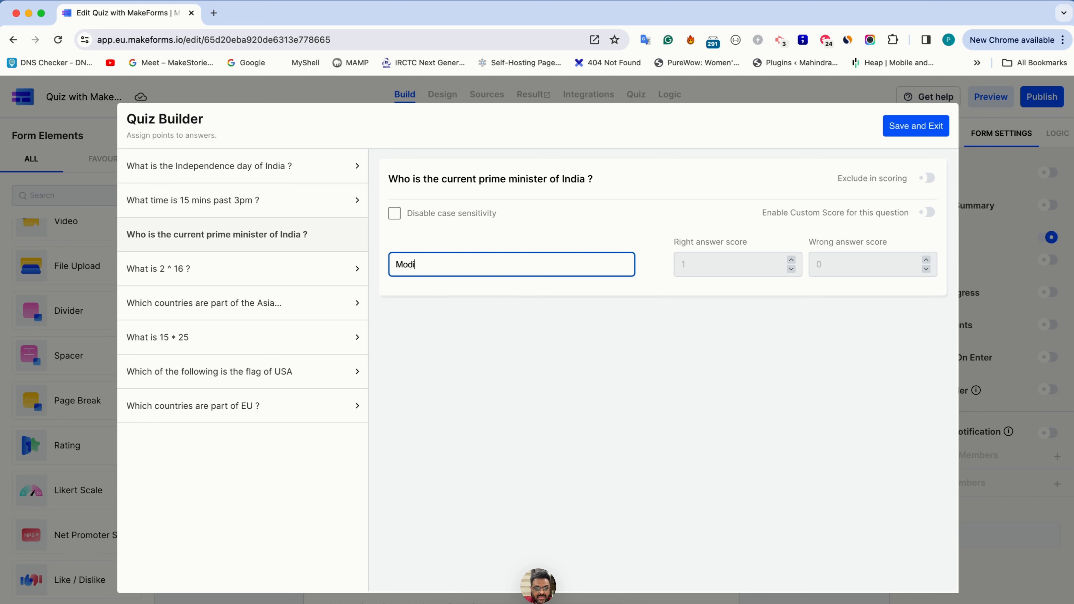
{"action": "key", "text": "Return"}
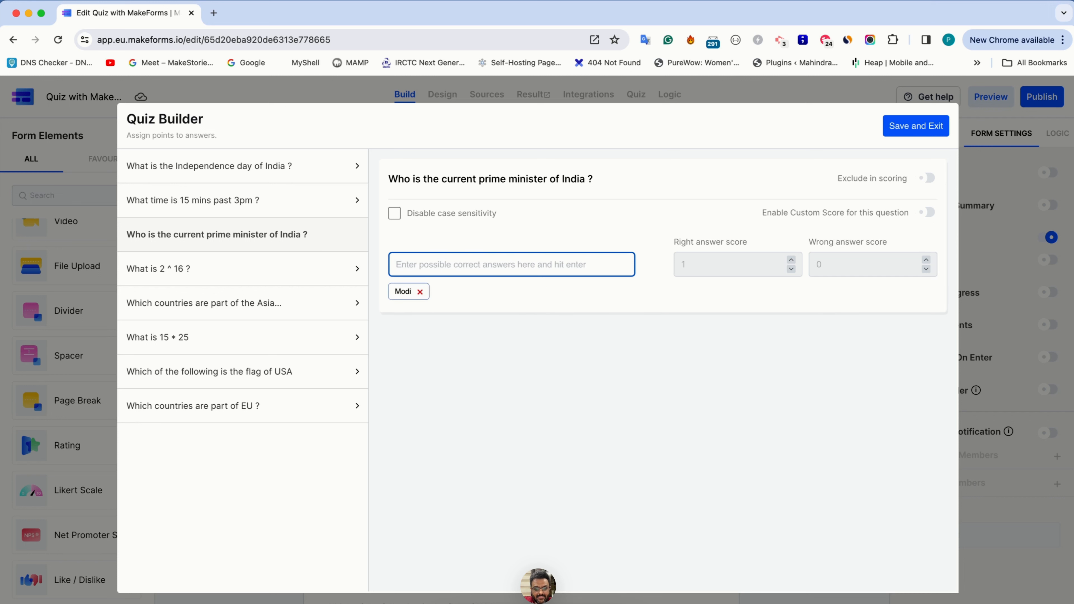
{"action": "type", "text": "Narendra Modi"}
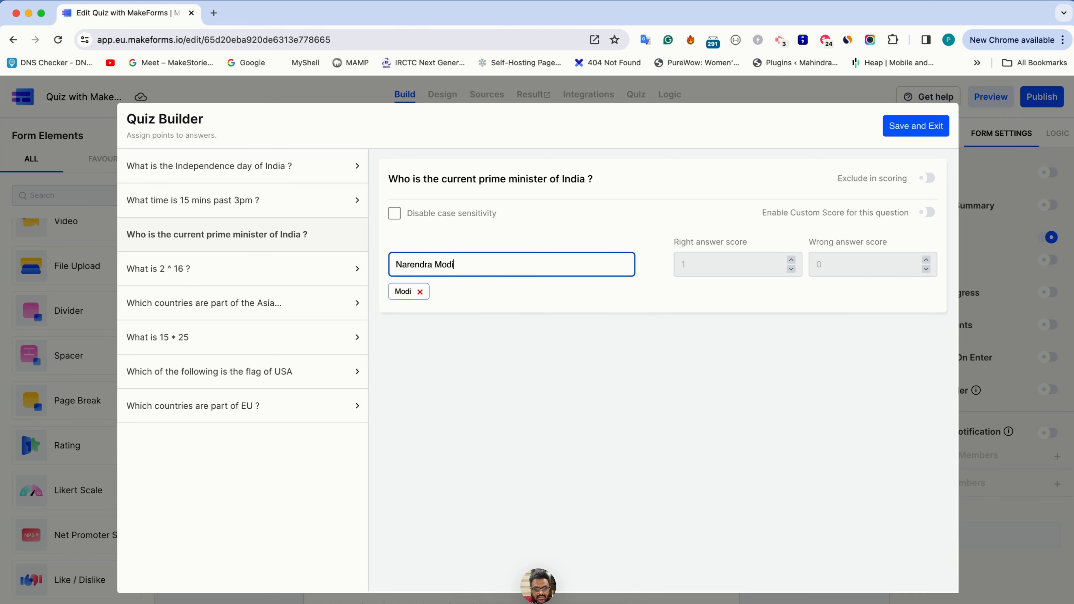
{"action": "key", "text": "Return"}
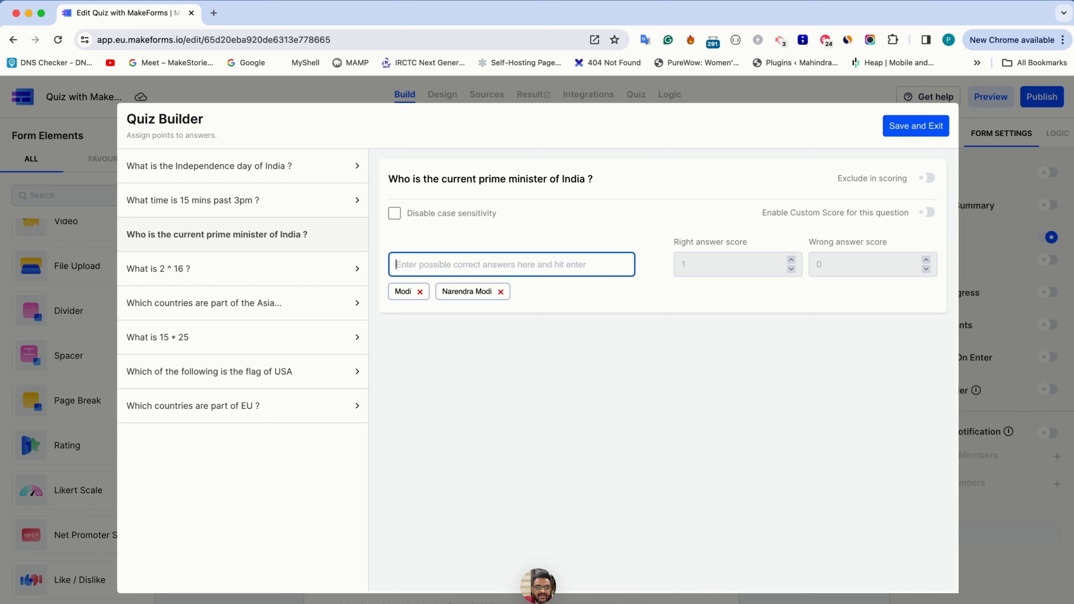
{"action": "type", "text": "Nare"}
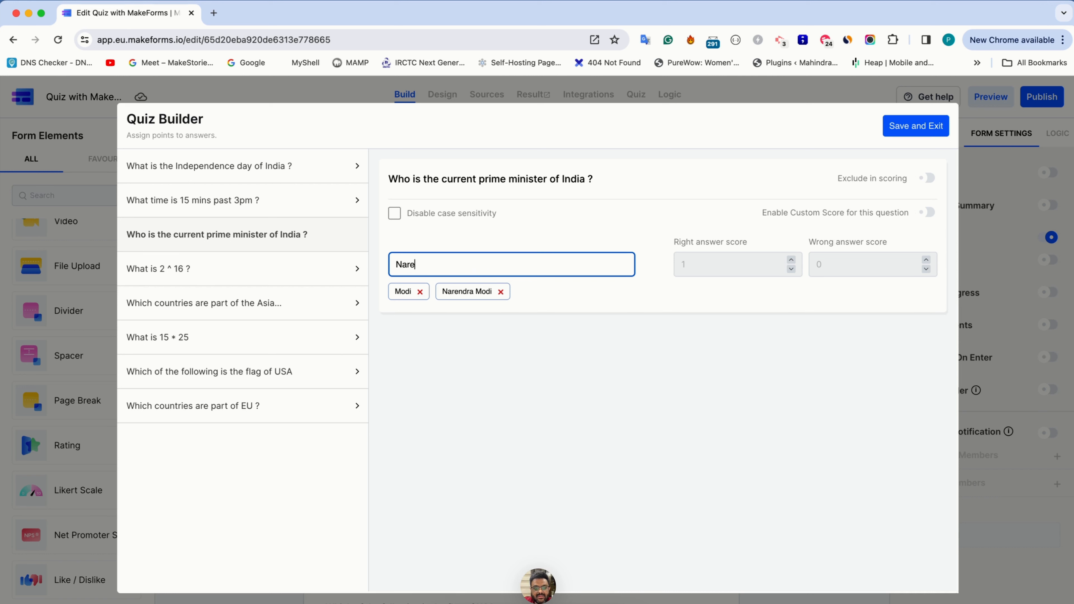
{"action": "type", "text": "nder Modi"}
{"action": "key", "text": "Return"}
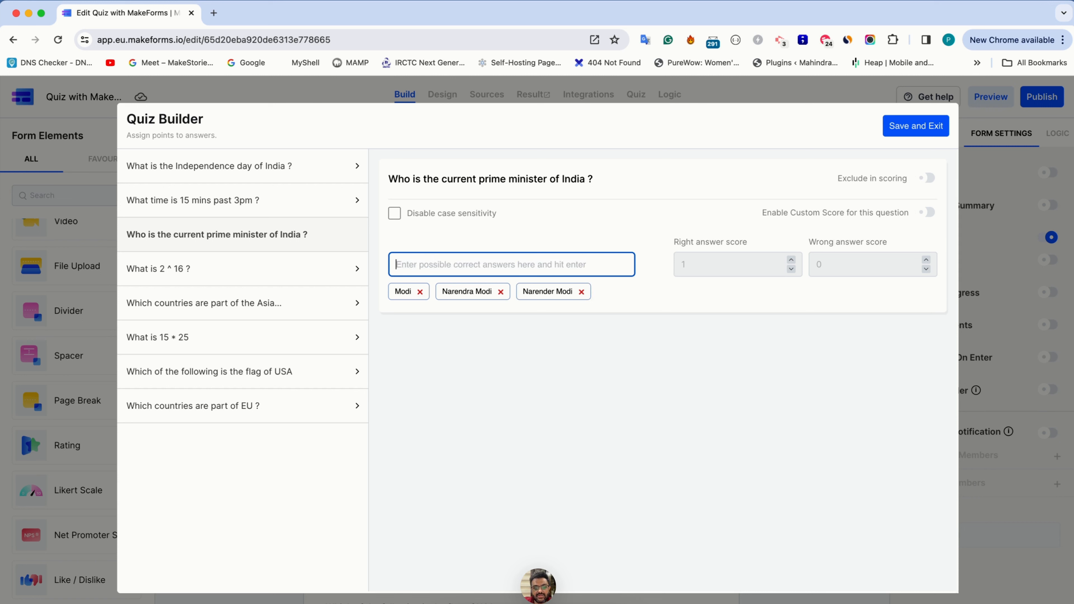
Add the unspaced answers NarendraModi and NarenderModi to the prime minister question and disable its case sensitivity.
{"action": "type", "text": "NarendraModi"}
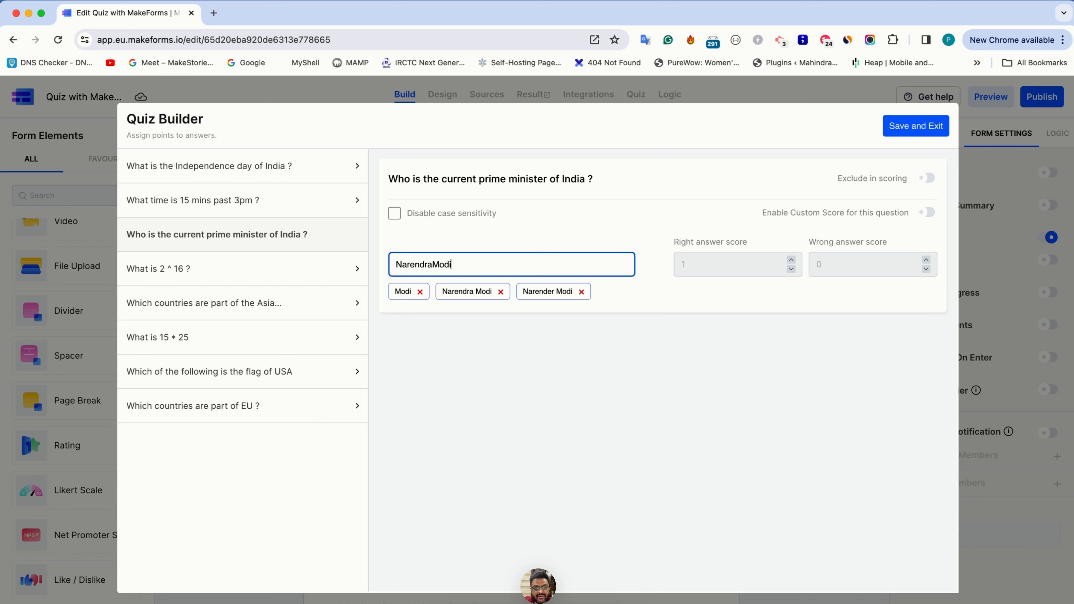
{"action": "key", "text": "Return"}
{"action": "type", "text": "NarenderModi"}
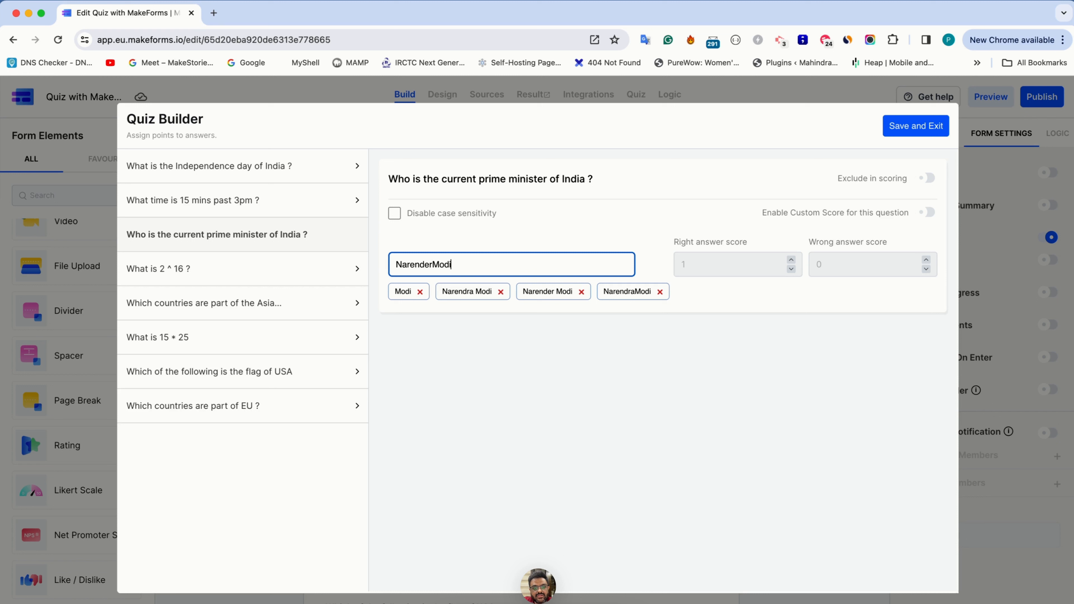
{"action": "key", "text": "Return"}
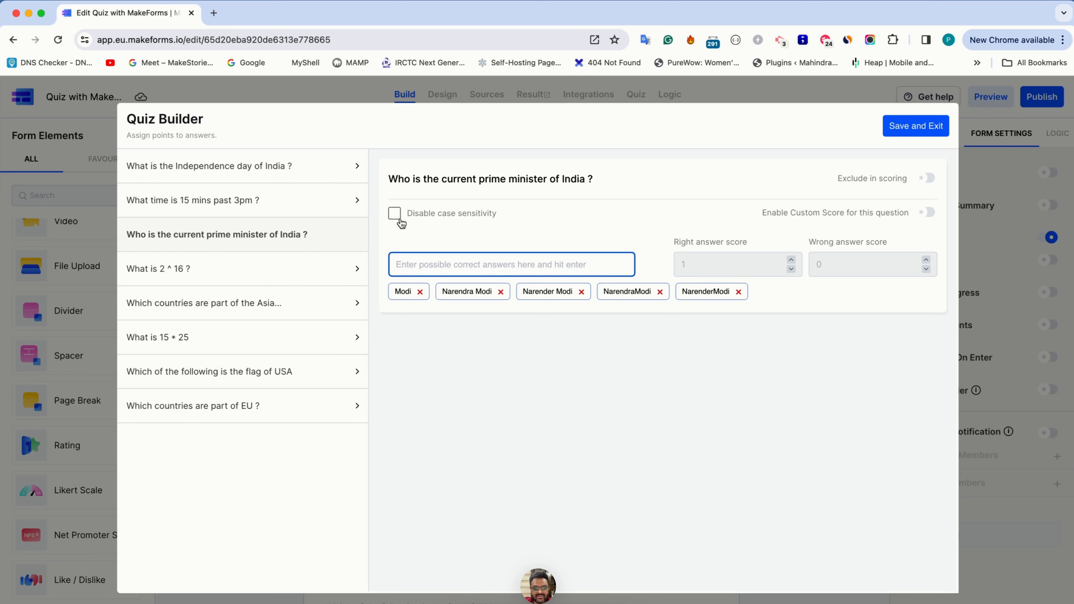
{"action": "left_click", "coordinate": [444, 295]}
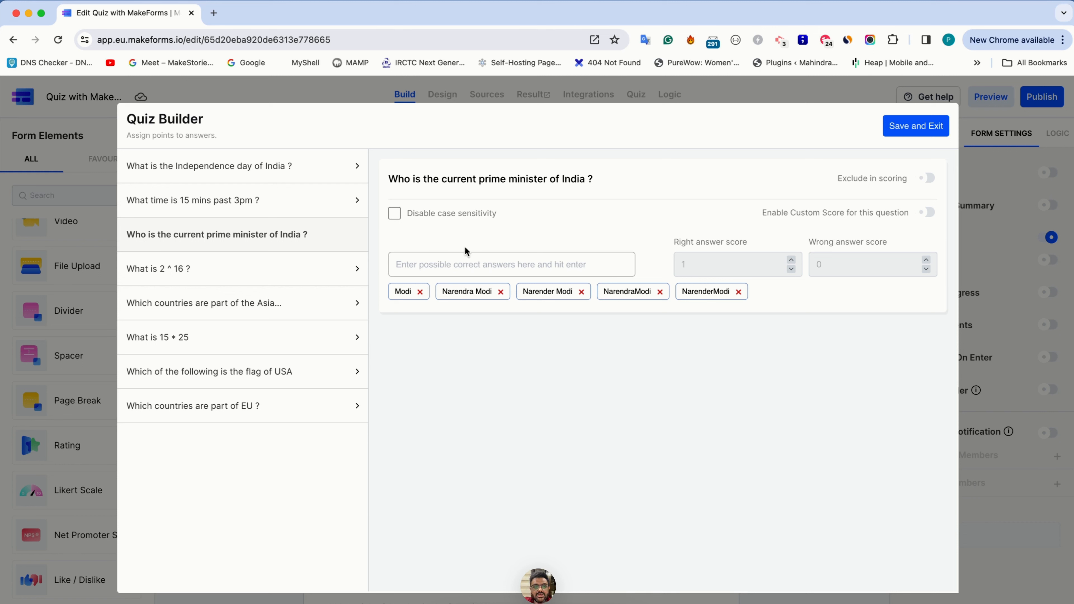
{"action": "left_click", "coordinate": [445, 213]}
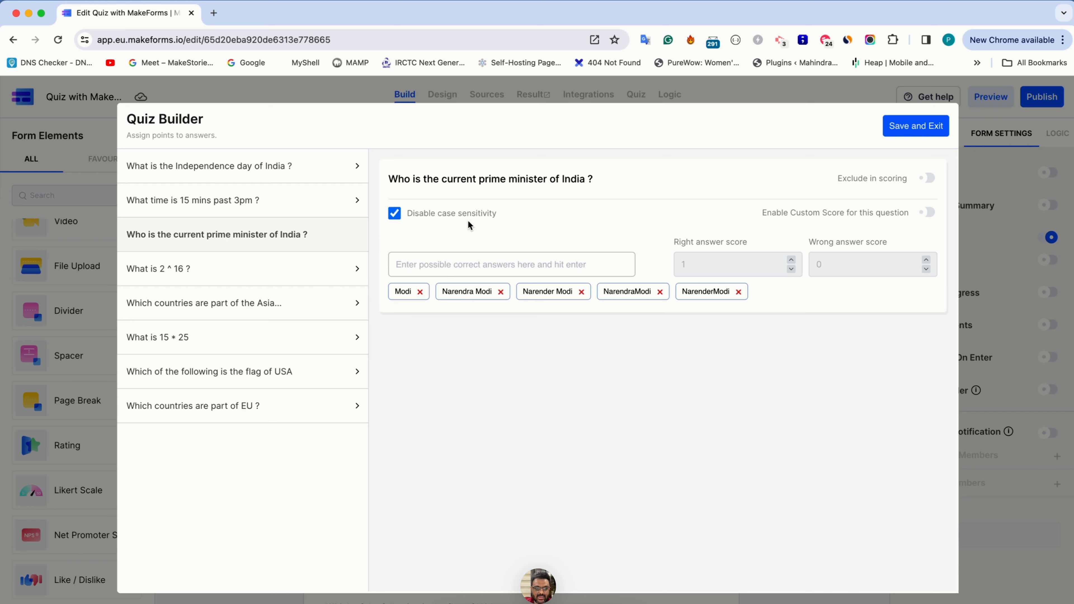
Add 65536 as the correct answer for the "What is 2 ^ 16 ?" question.
{"action": "left_click", "coordinate": [339, 273]}
{"action": "left_click", "coordinate": [468, 264]}
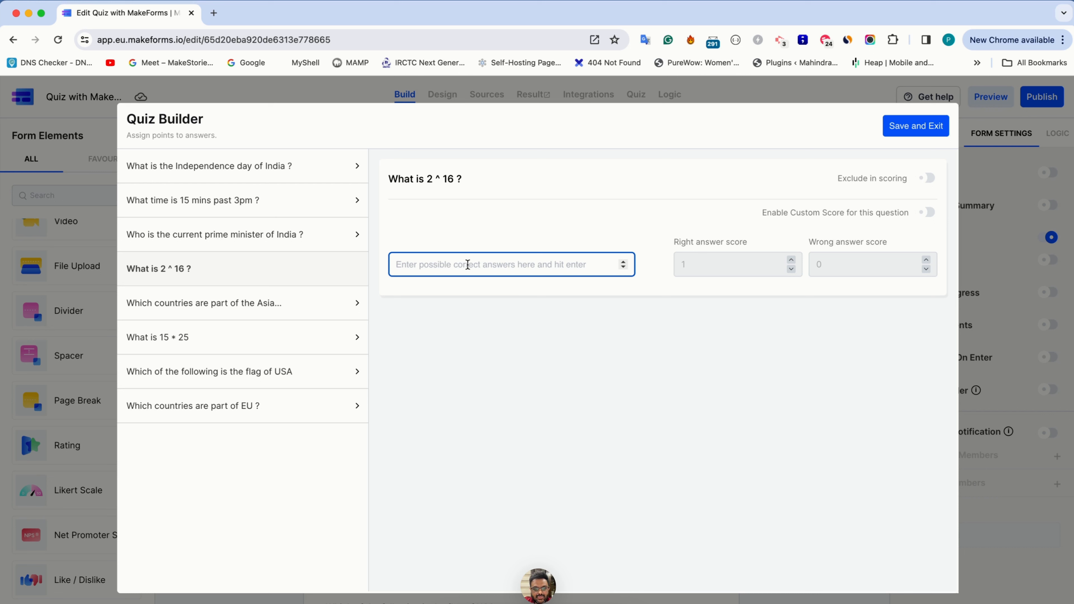
{"action": "type", "text": "65536"}
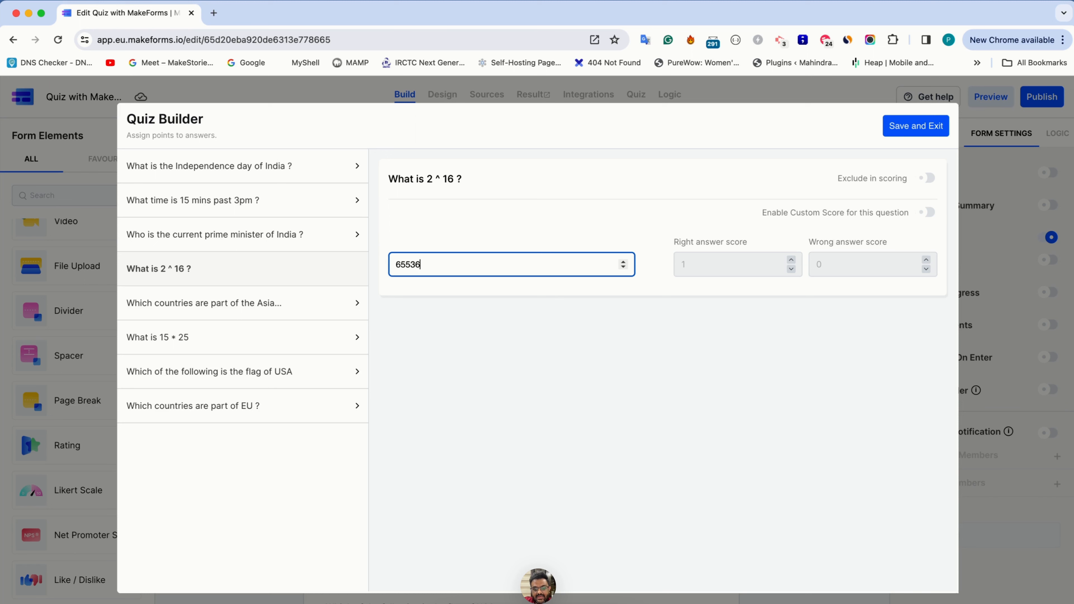
{"action": "key", "text": "Return"}
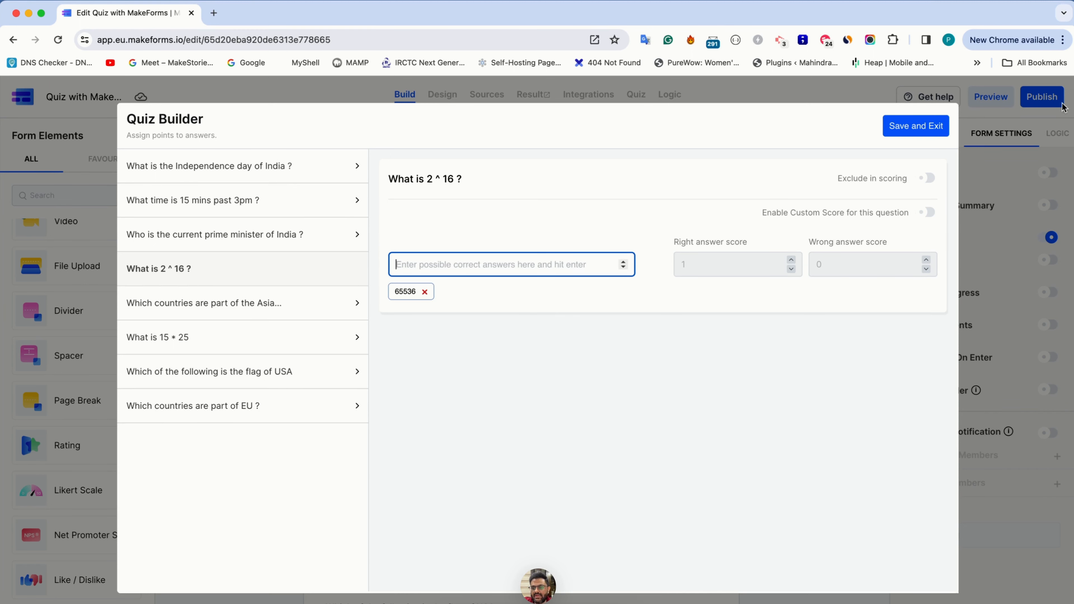
Enable a custom score for the 2 ^ 16 question, with 2 for a right answer and -1 for a wrong one.
{"action": "left_click", "coordinate": [926, 217]}
{"action": "left_click", "coordinate": [747, 254]}
{"action": "key", "text": "super+a"}
{"action": "type", "text": "2"}
{"action": "left_click", "coordinate": [861, 259]}
{"action": "key", "text": "super+a"}
{"action": "type", "text": "-1"}
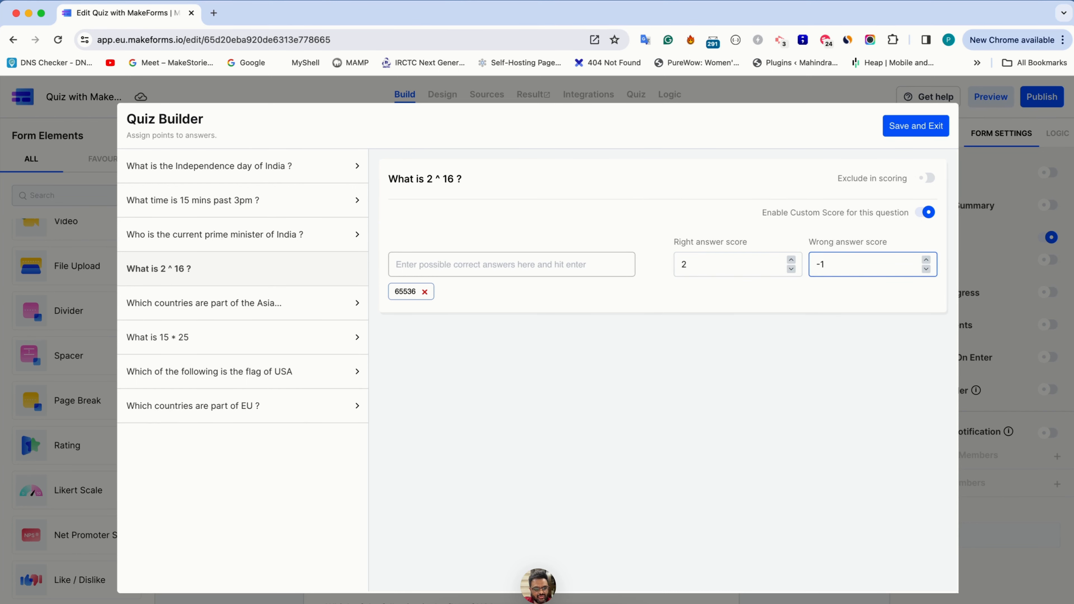
Mark India, Japan, Sri Lanka, Pakistan and Bangladesh as correct answers for the Asia Continent countries question.
{"action": "left_click", "coordinate": [302, 324]}
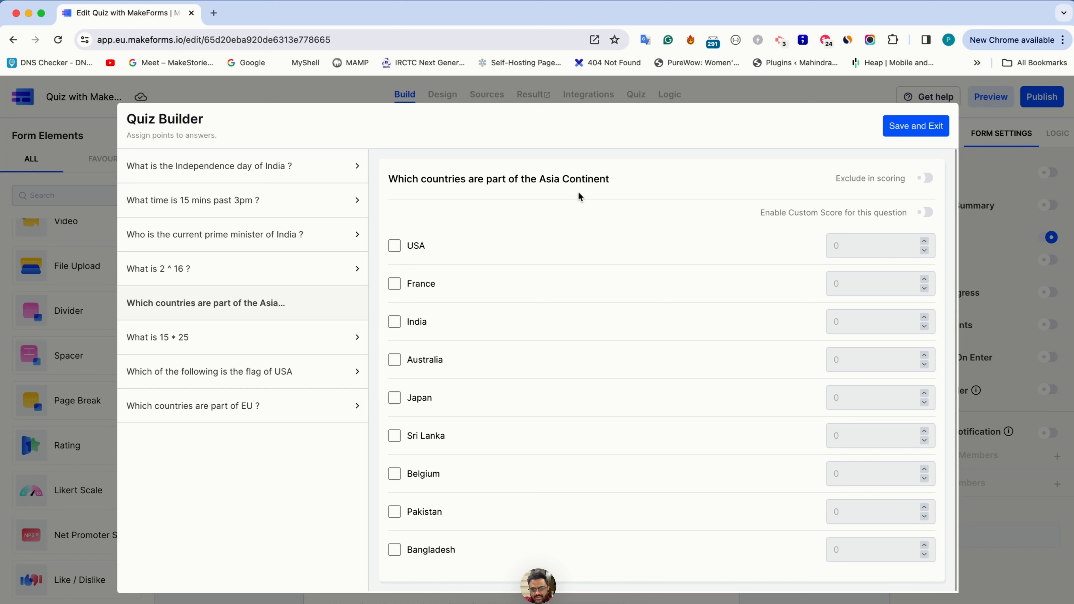
{"action": "left_click", "coordinate": [395, 322]}
{"action": "left_click", "coordinate": [395, 400]}
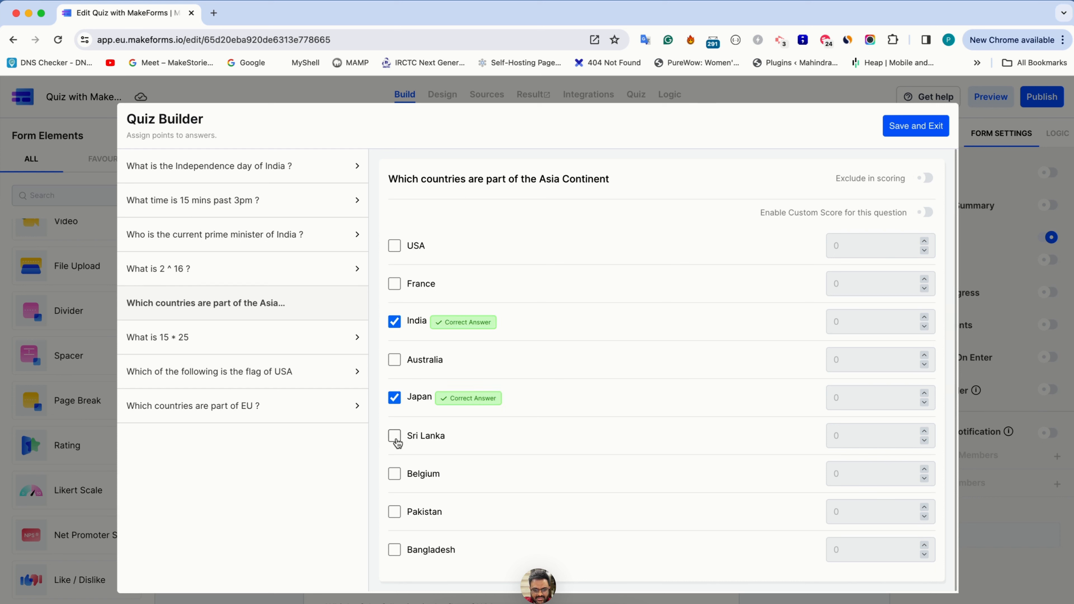
{"action": "left_click", "coordinate": [394, 436]}
{"action": "left_click", "coordinate": [395, 512]}
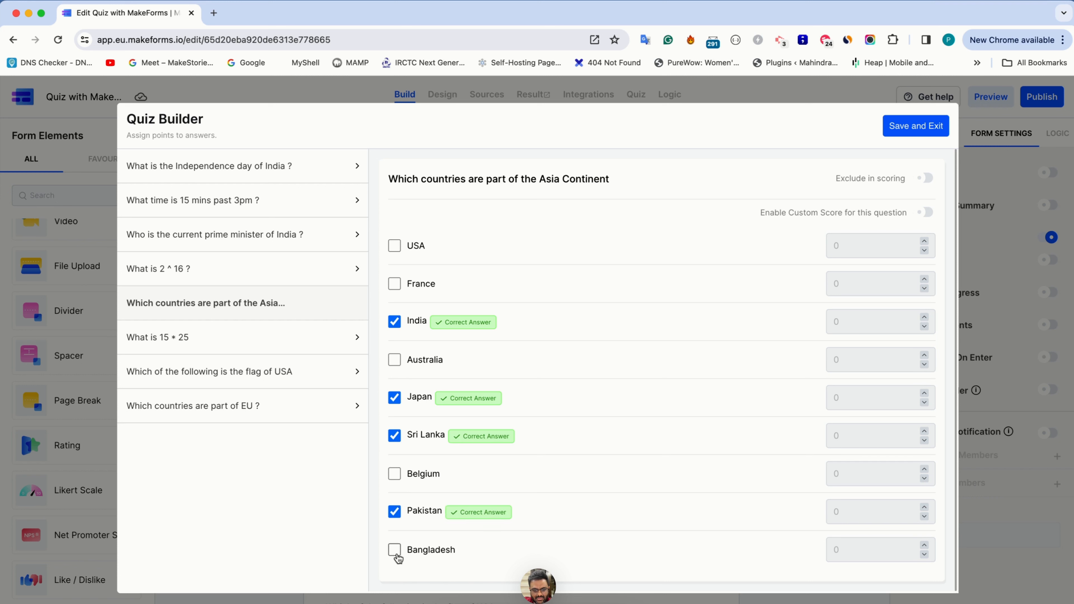
{"action": "left_click", "coordinate": [394, 550]}
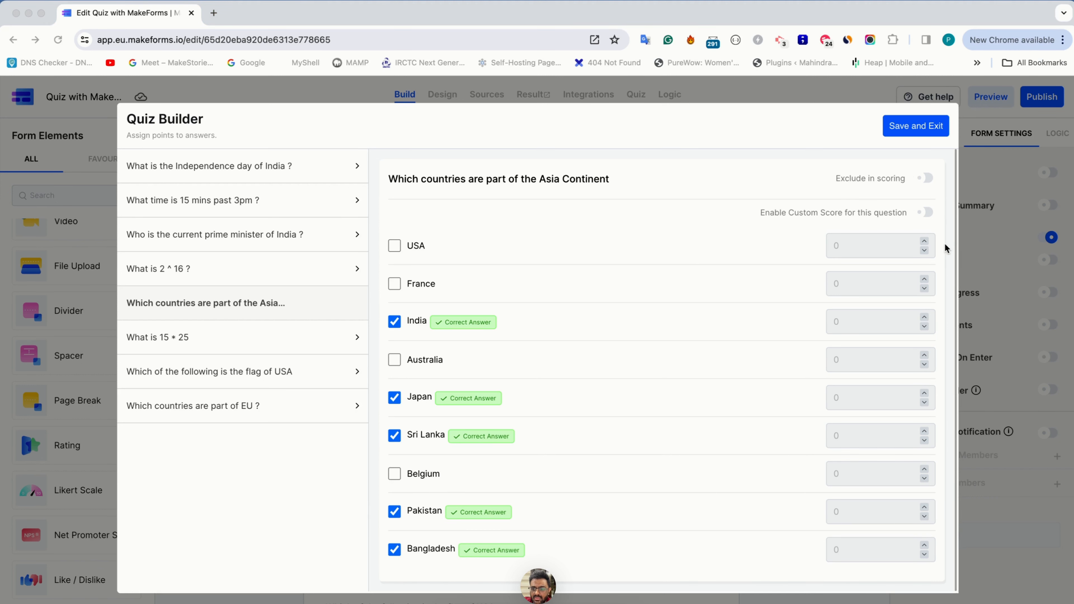
Enable custom scoring for the Asia Continent question and set the USA and France options to -1.
{"action": "left_click", "coordinate": [926, 211]}
{"action": "left_click", "coordinate": [926, 212]}
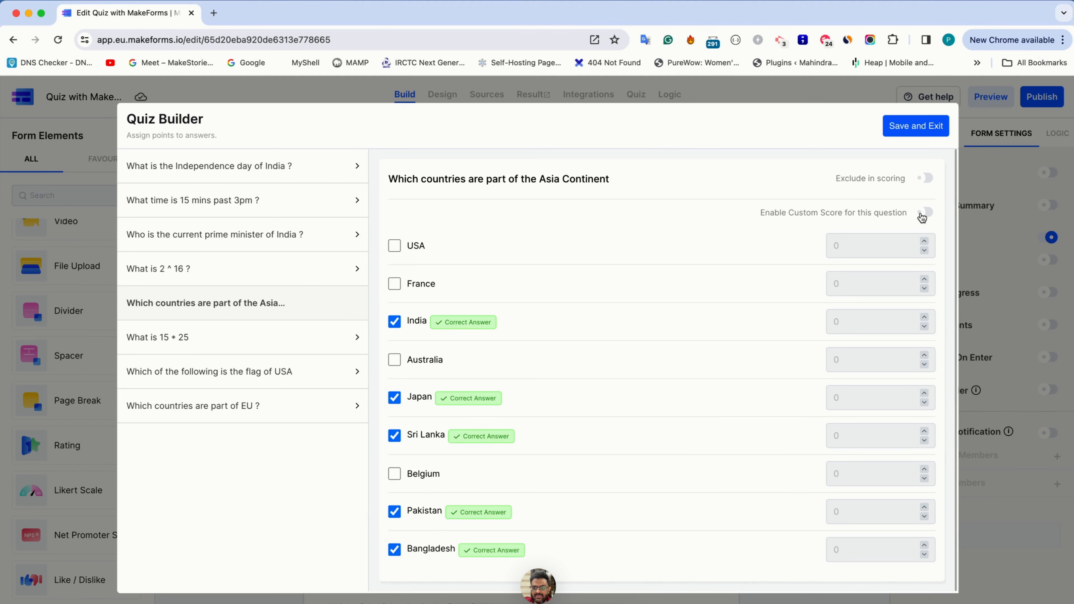
{"action": "left_click", "coordinate": [832, 246]}
{"action": "key", "text": "BackSpace"}
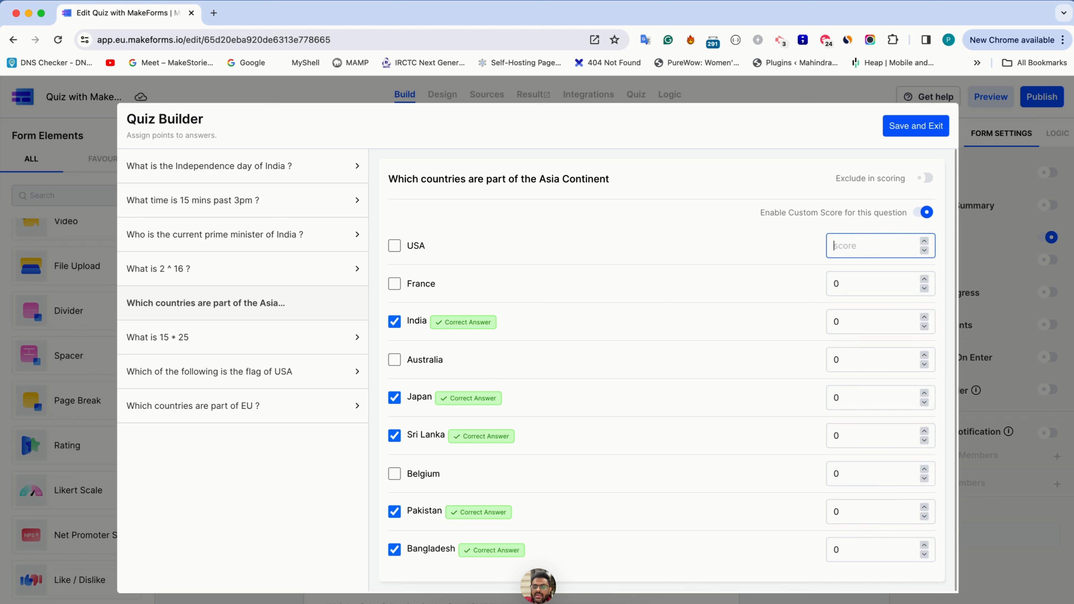
{"action": "type", "text": "-1"}
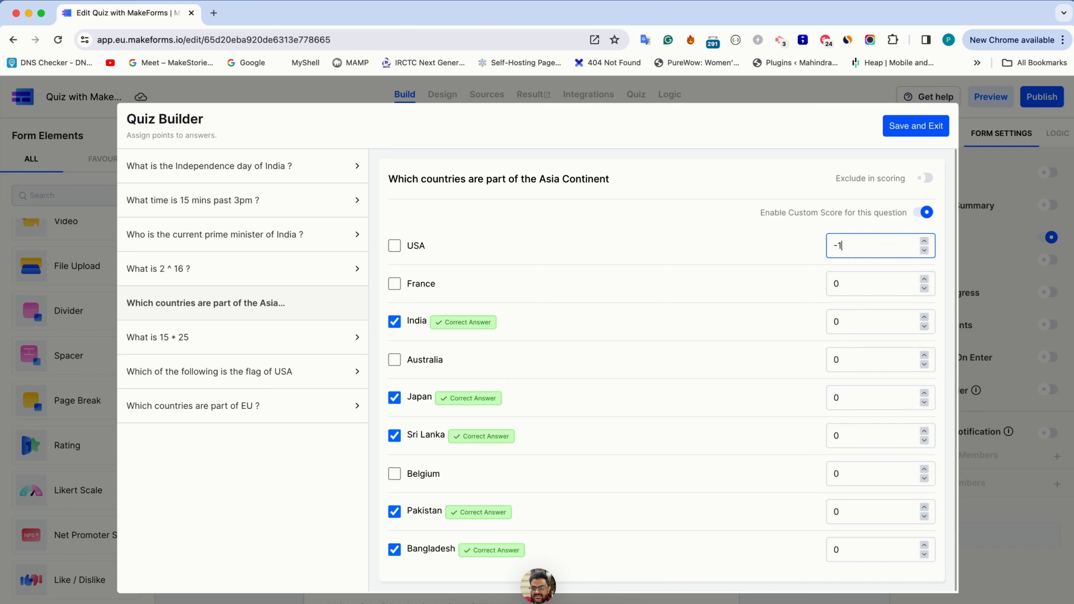
{"action": "left_click", "coordinate": [843, 283]}
{"action": "key", "text": "BackSpace"}
{"action": "type", "text": "-1"}
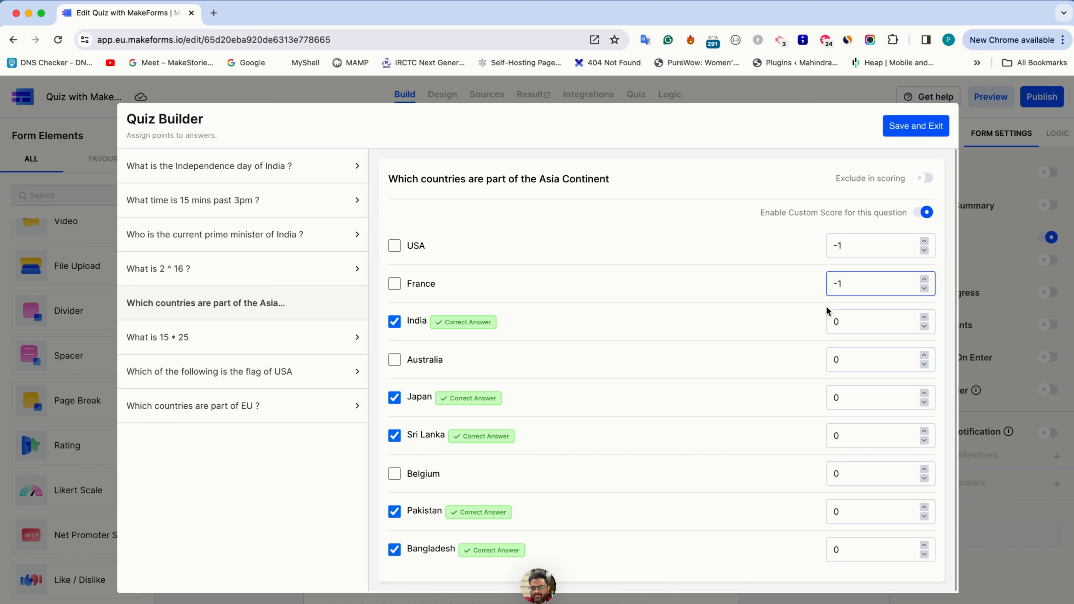
Set the score to 1 for India, Japan, Sri Lanka, Pakistan and Bangladesh in the Asia Continent question.
{"action": "left_click_drag", "start_coordinate": [846, 324], "coordinate": [823, 323]}
{"action": "type", "text": "1"}
{"action": "left_click_drag", "start_coordinate": [851, 398], "coordinate": [831, 398]}
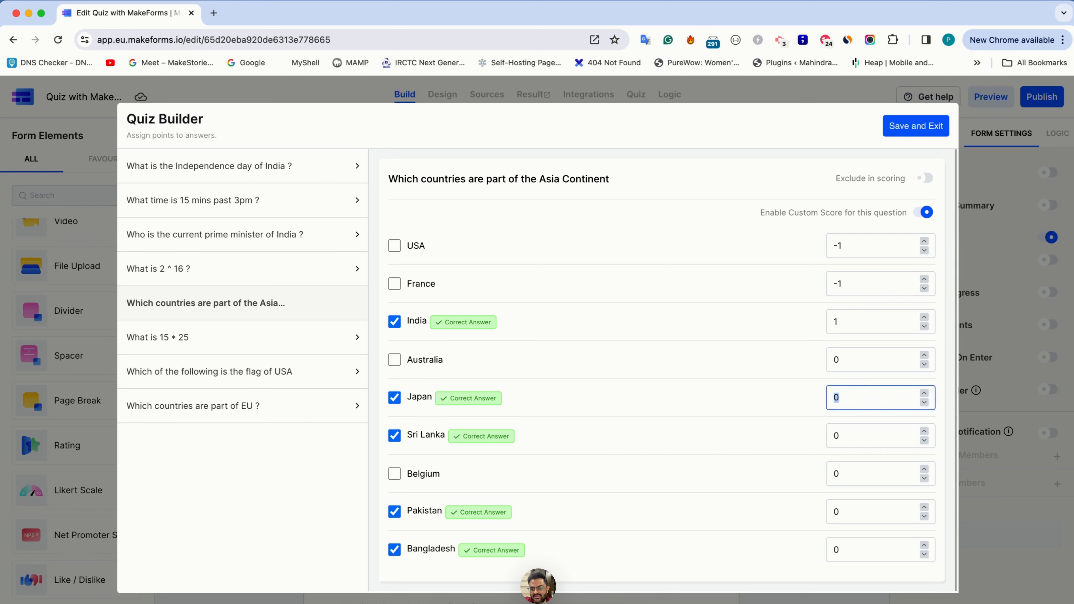
{"action": "type", "text": "1"}
{"action": "left_click_drag", "start_coordinate": [844, 435], "coordinate": [832, 445]}
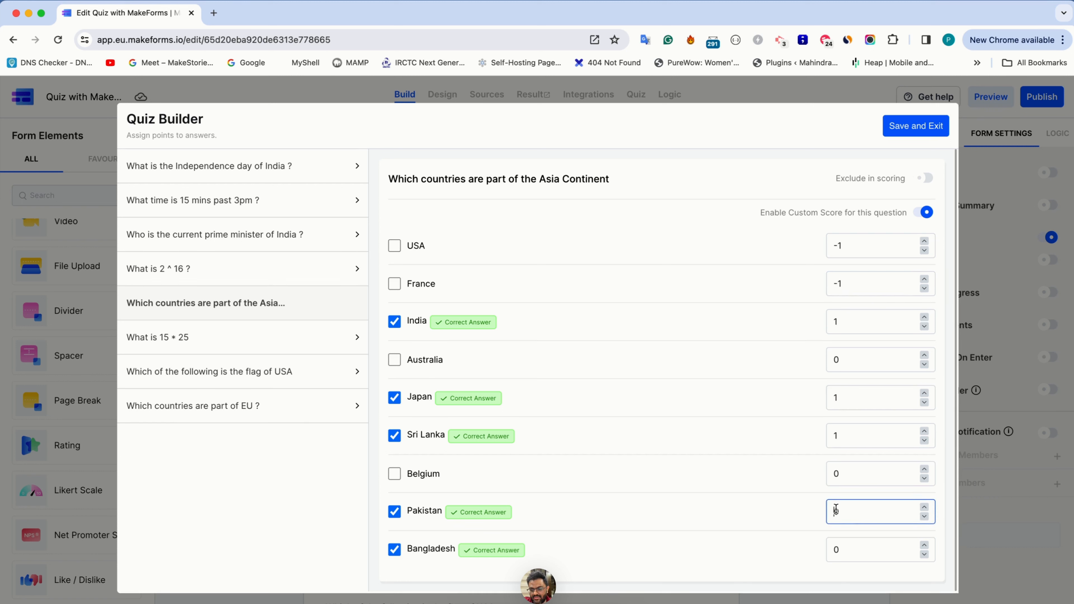
{"action": "double_click", "coordinate": [835, 516]}
{"action": "type", "text": "1"}
{"action": "double_click", "coordinate": [842, 549]}
{"action": "type", "text": "1"}
Set the scores of the Belgium and Australia options in the Asia Continent question to -1.
{"action": "double_click", "coordinate": [858, 471]}
{"action": "key", "text": "BackSpace"}
{"action": "type", "text": "-1"}
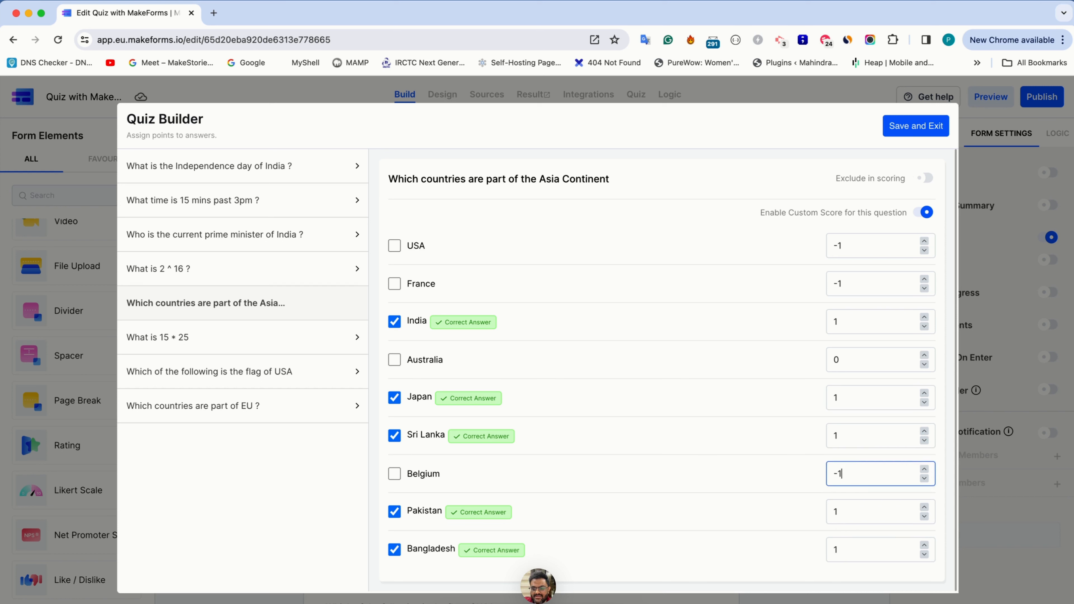
{"action": "left_click", "coordinate": [861, 355]}
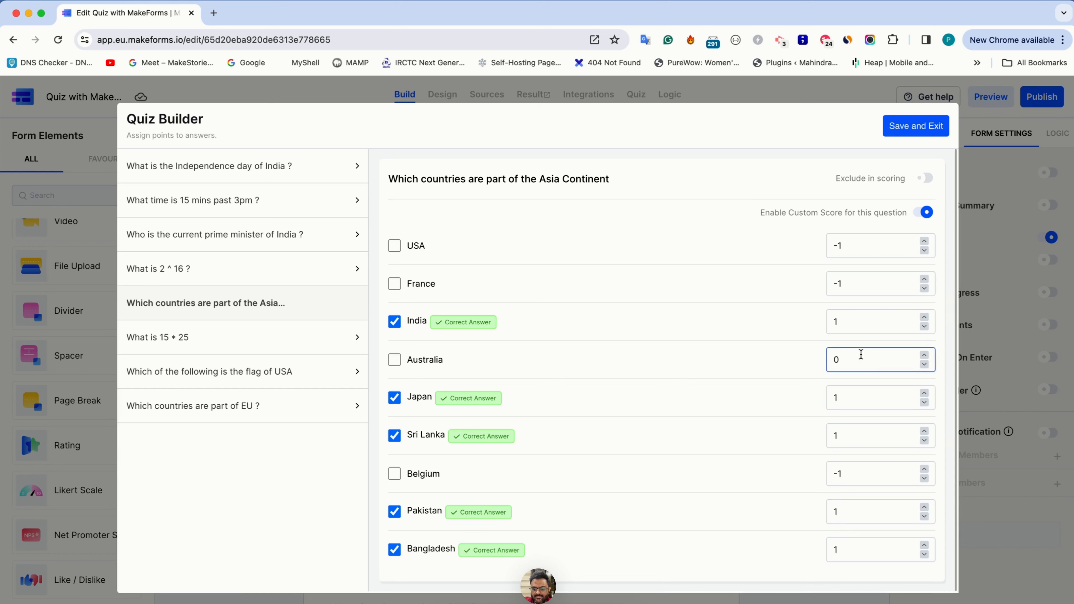
{"action": "double_click", "coordinate": [861, 355]}
{"action": "type", "text": "-1"}
{"action": "left_click", "coordinate": [753, 384]}
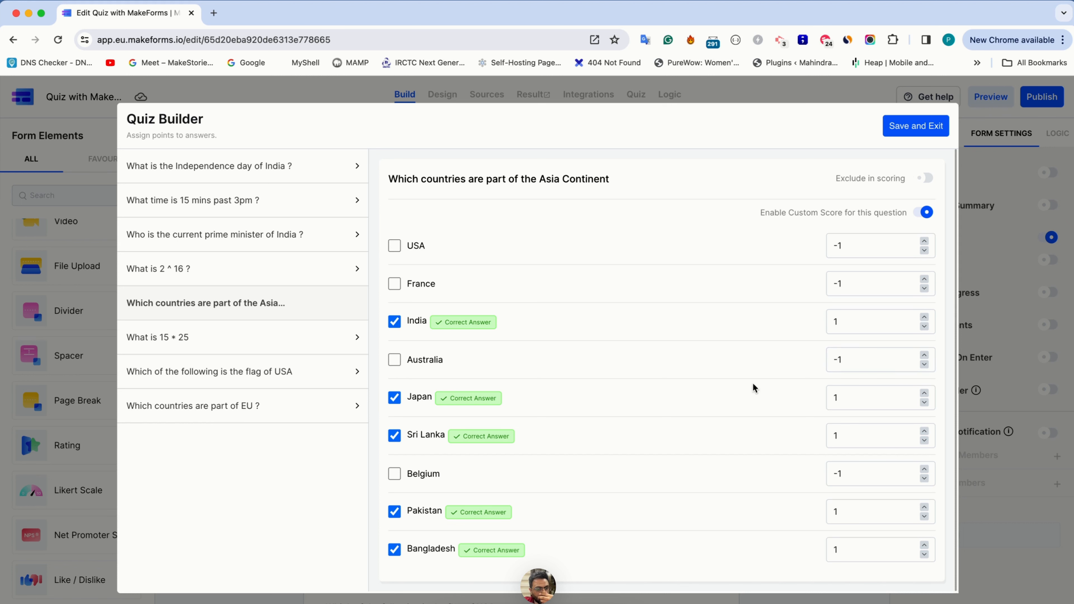
Mark 375 as the correct answer to the 15 * 25 question, with custom scoring enabled and its score set to 1.
{"action": "left_click", "coordinate": [301, 347]}
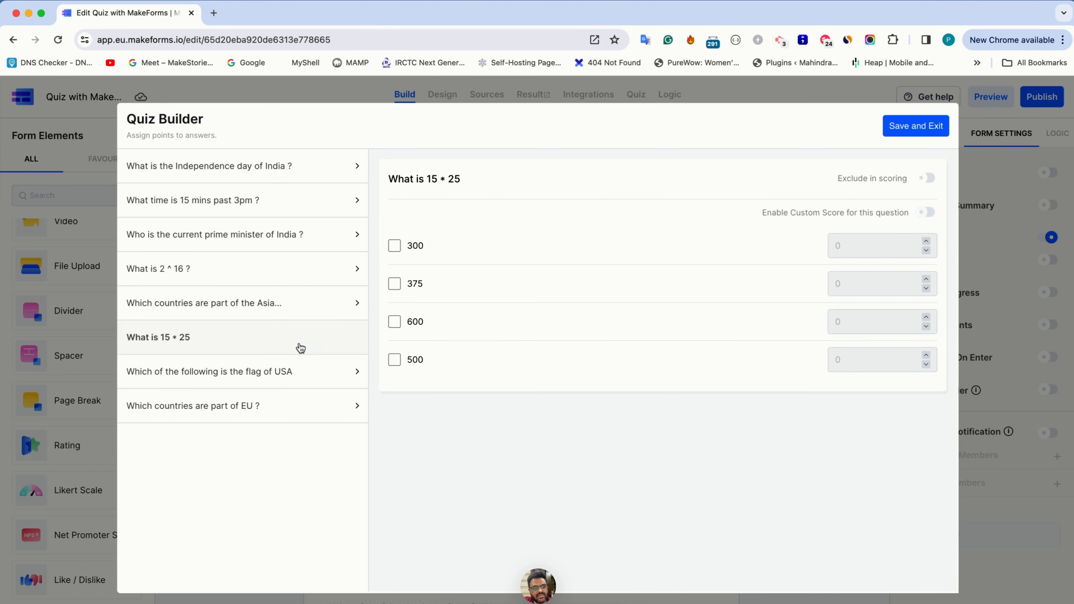
{"action": "left_click", "coordinate": [395, 289]}
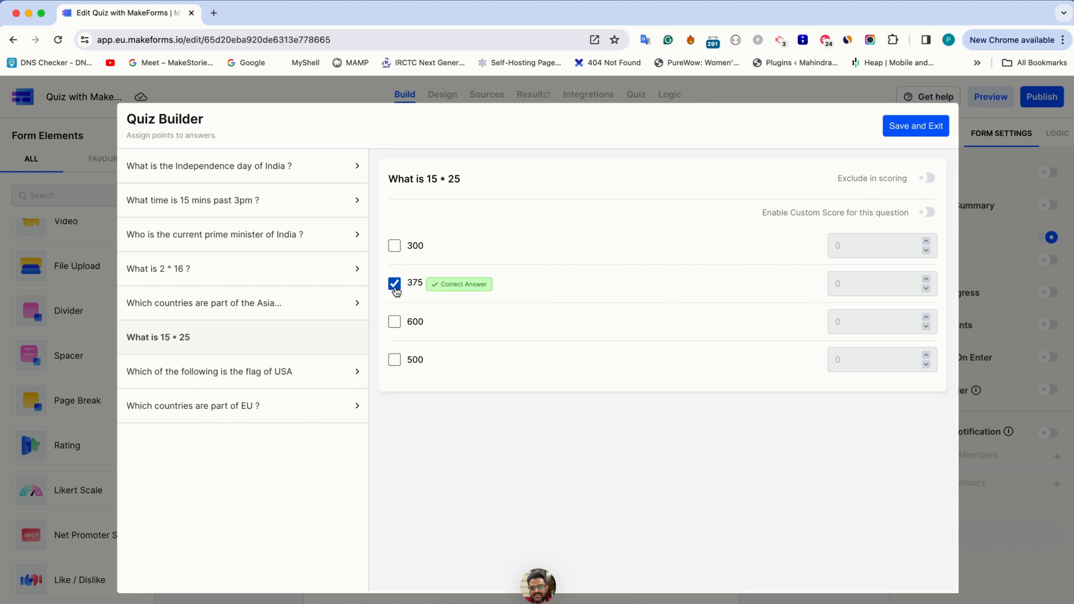
{"action": "left_click", "coordinate": [926, 212]}
{"action": "left_click", "coordinate": [848, 284]}
{"action": "type", "text": "1"}
Set the scores of the 300 and 600 options in the 15 * 25 question to -1.
{"action": "key", "text": "shift+Tab"}
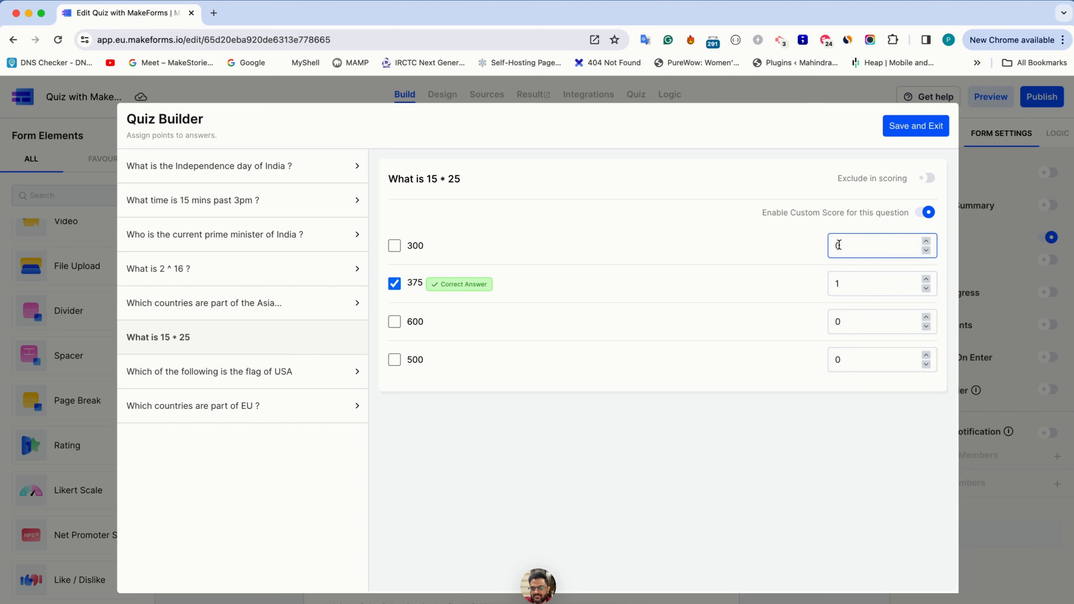
{"action": "type", "text": "-1"}
{"action": "double_click", "coordinate": [838, 317]}
{"action": "type", "text": "-1"}
{"action": "left_click", "coordinate": [843, 360]}
Mark the American flag image as the correct answer to the flag of USA question.
{"action": "left_click", "coordinate": [262, 373]}
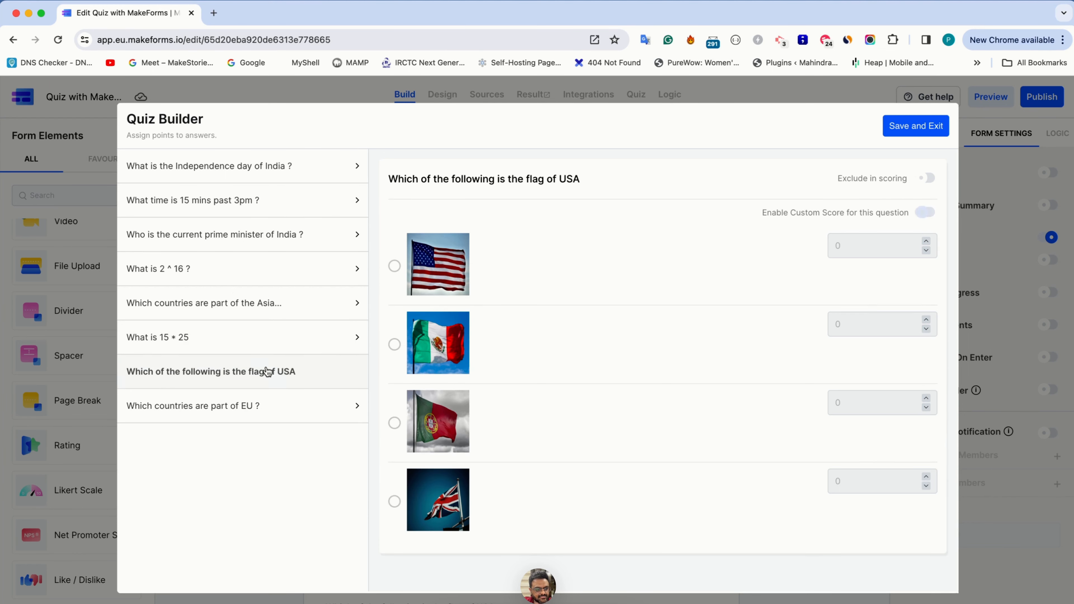
{"action": "left_click", "coordinate": [428, 279]}
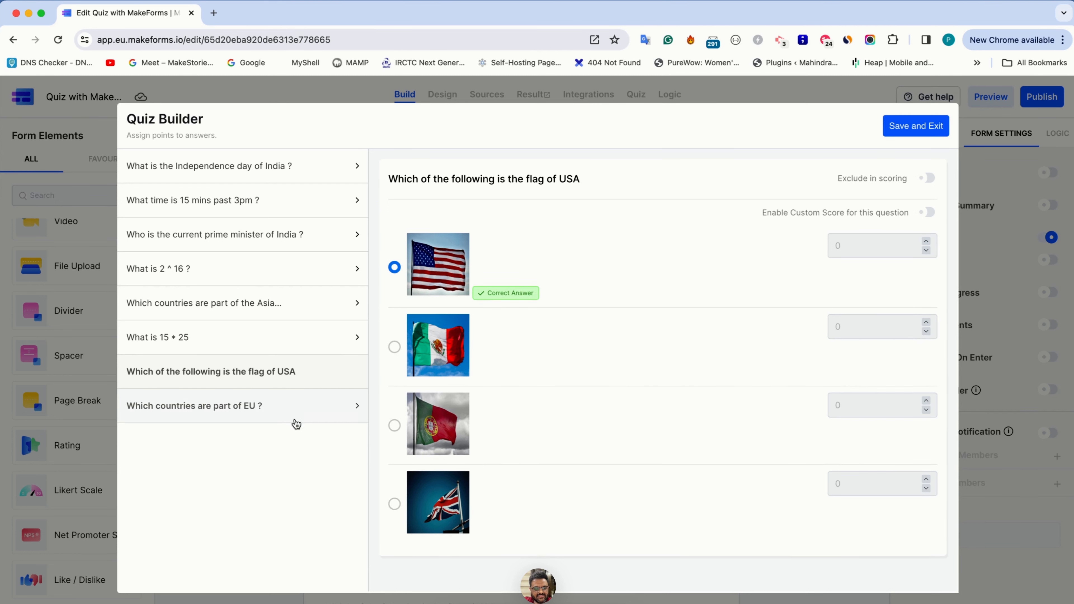
Mark Germany, Netherlands, Belgium and France as correct answers for the question on countries in the EU.
{"action": "left_click", "coordinate": [280, 407]}
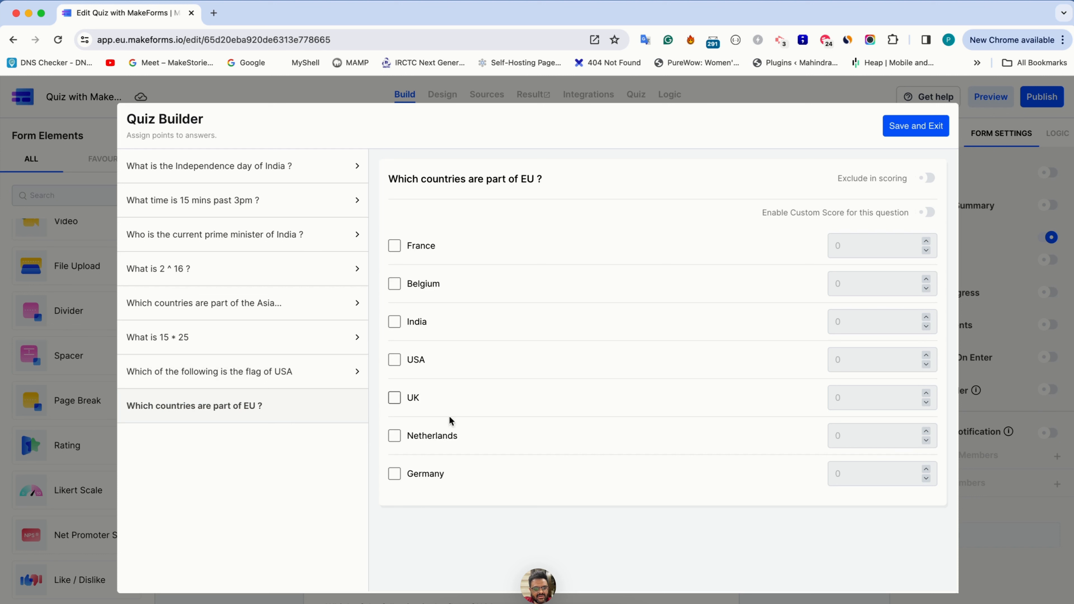
{"action": "left_click", "coordinate": [393, 477]}
{"action": "left_click", "coordinate": [394, 437]}
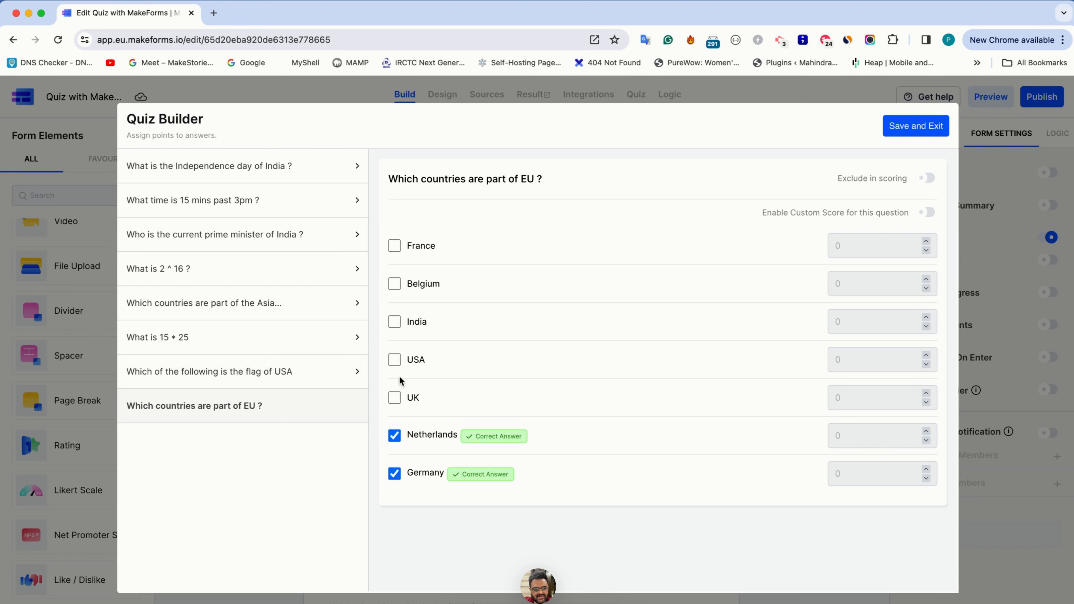
{"action": "left_click", "coordinate": [394, 284]}
{"action": "left_click", "coordinate": [395, 246]}
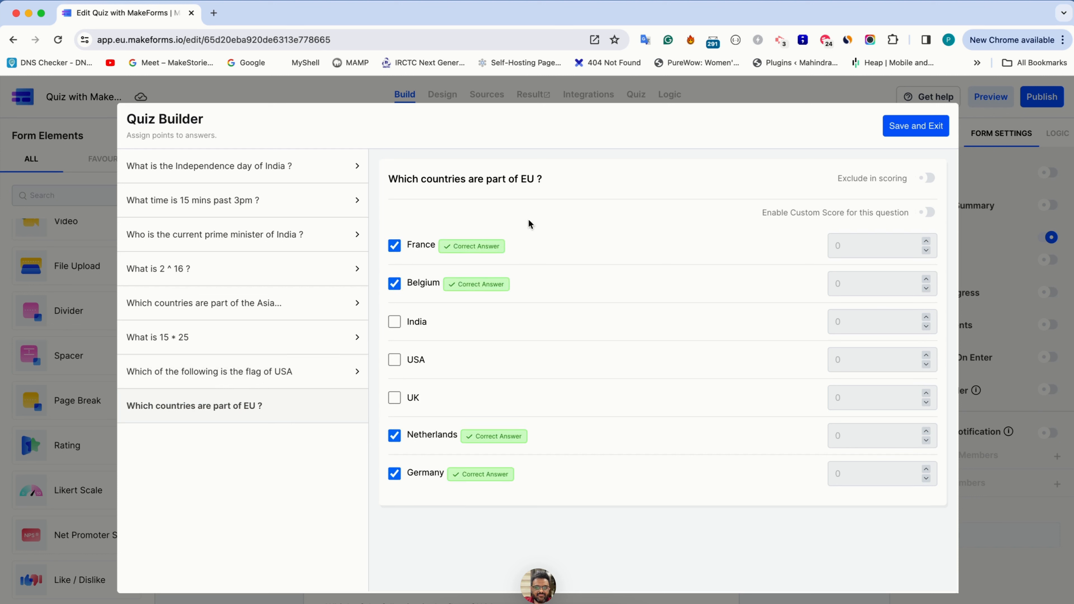
Exclude the EU countries question from scoring and save the Quiz Builder settings.
{"action": "left_click", "coordinate": [927, 179]}
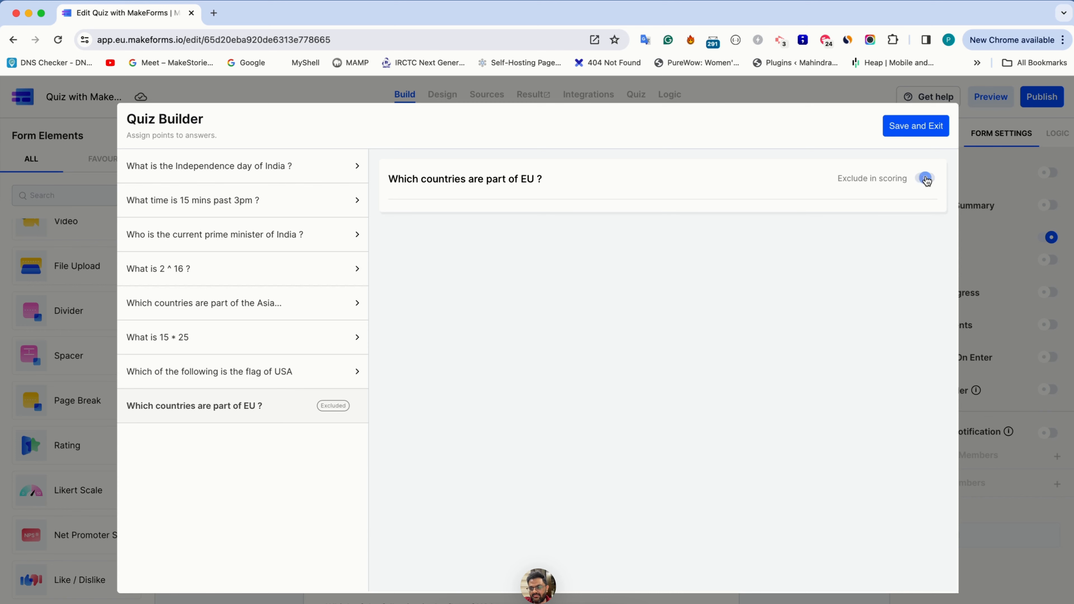
{"action": "left_click", "coordinate": [914, 127]}
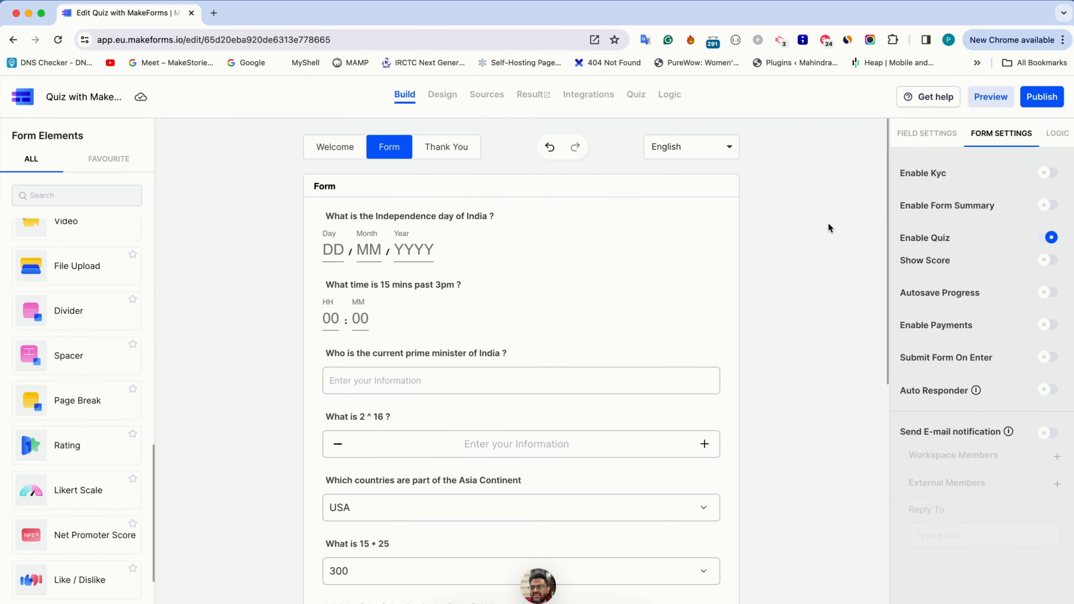
Enable Show Score for the form and delete the submission recorded message from the Thank You page.
{"action": "left_click", "coordinate": [1051, 261]}
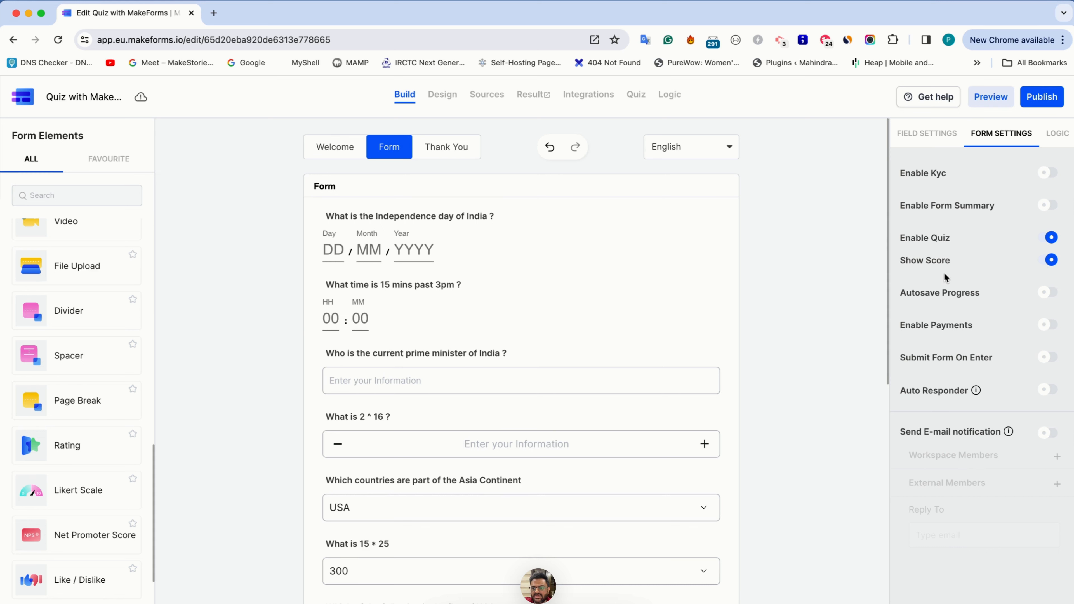
{"action": "left_click", "coordinate": [459, 147]}
{"action": "left_click", "coordinate": [592, 241]}
{"action": "left_click", "coordinate": [650, 188]}
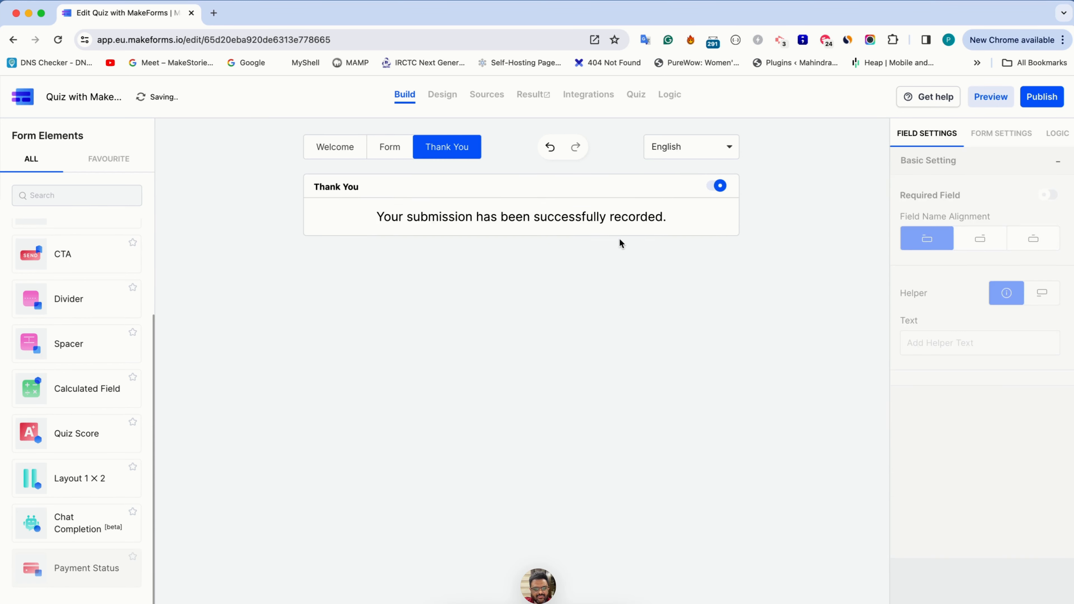
{"action": "left_click", "coordinate": [615, 226]}
{"action": "left_click", "coordinate": [655, 190]}
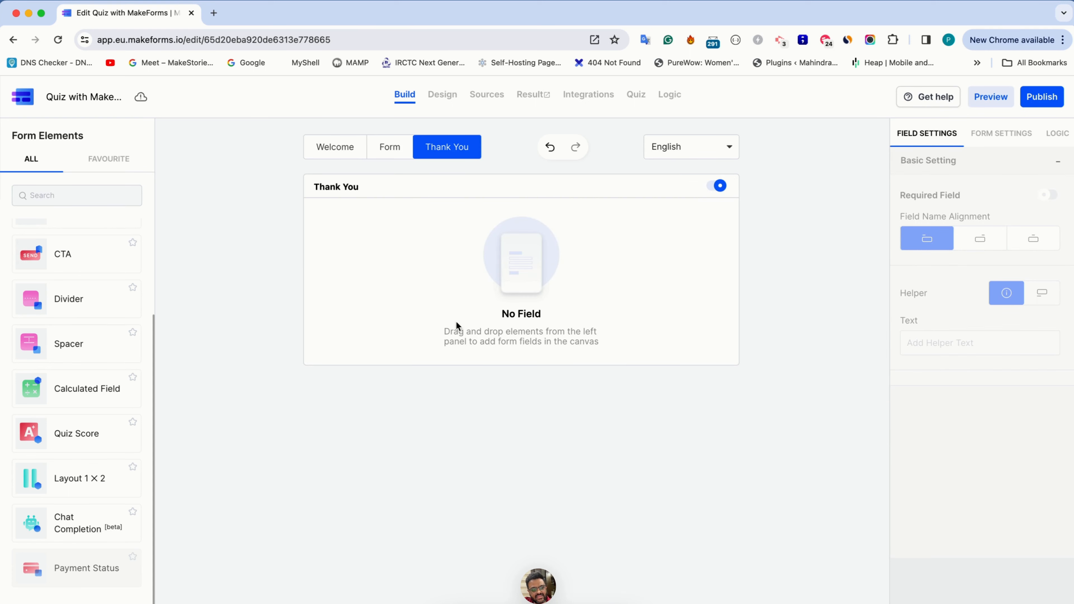
Add a Quiz Score element to the Thank You page with Show Chart and Review Answer enabled.
{"action": "left_click", "coordinate": [70, 439]}
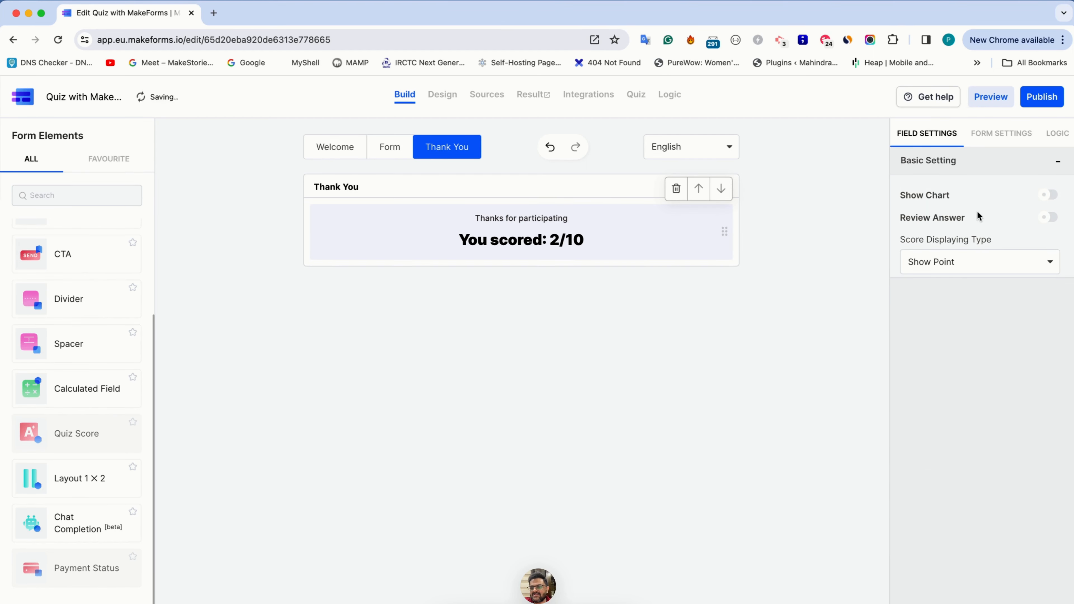
{"action": "left_click", "coordinate": [1053, 197]}
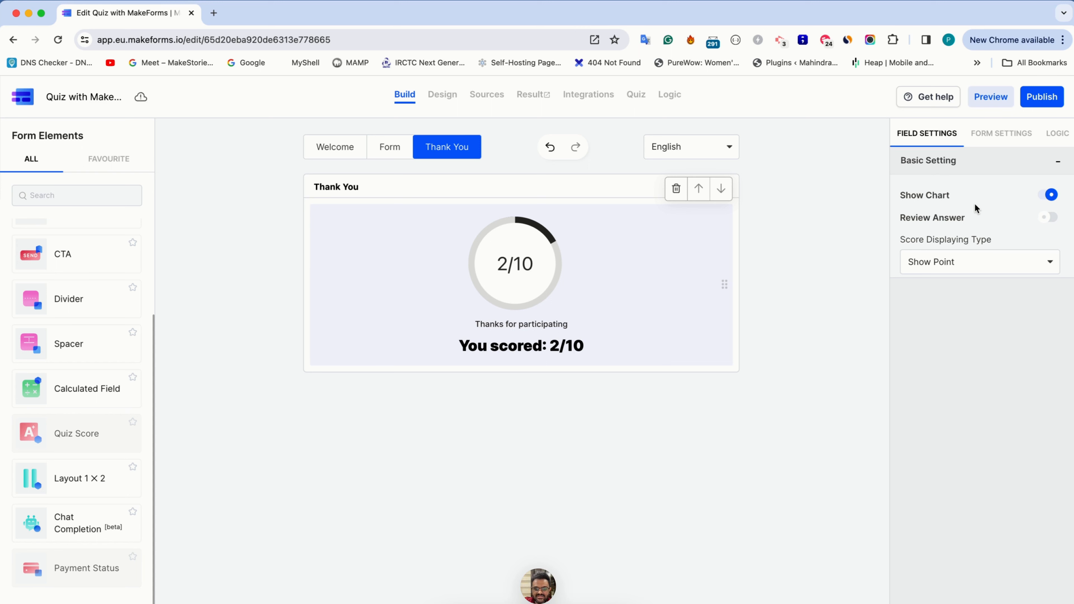
{"action": "left_click", "coordinate": [1045, 219]}
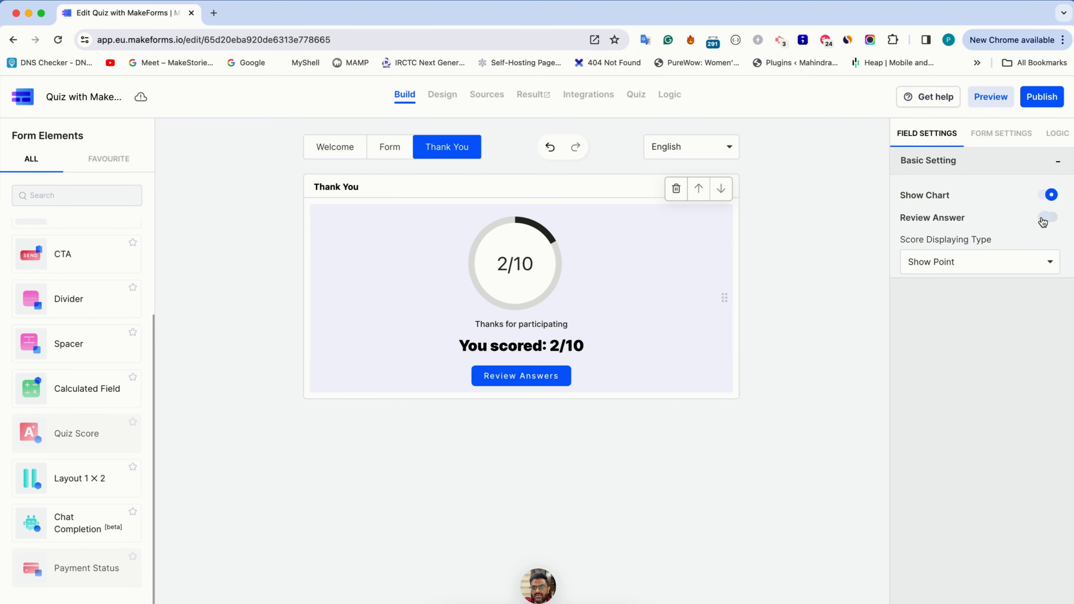
Set the Quiz Score element's score displaying type to Show Percentage.
{"action": "left_click", "coordinate": [1018, 266]}
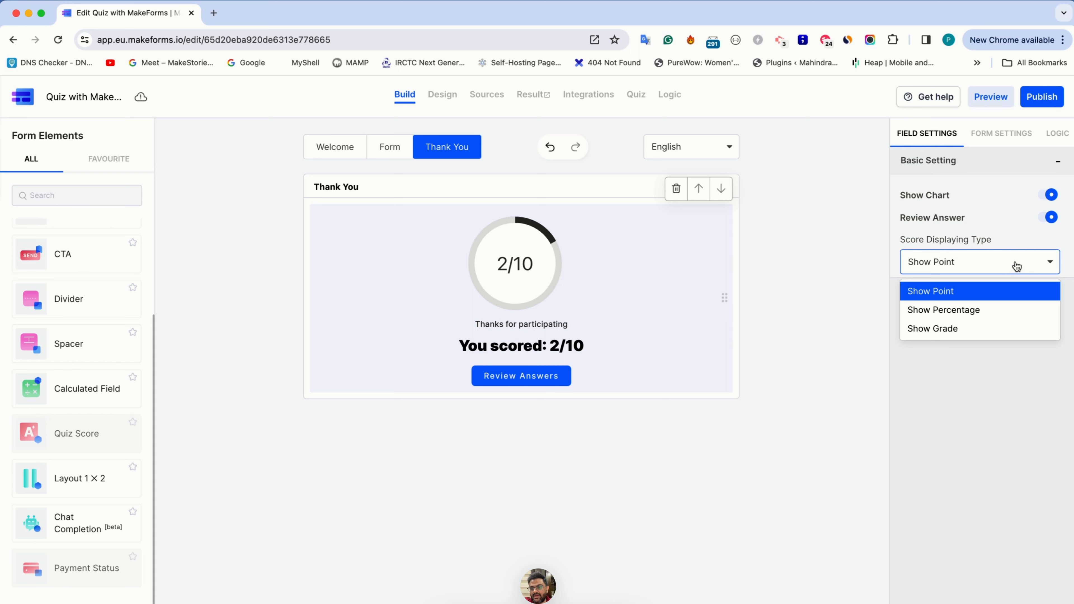
{"action": "left_click", "coordinate": [980, 255]}
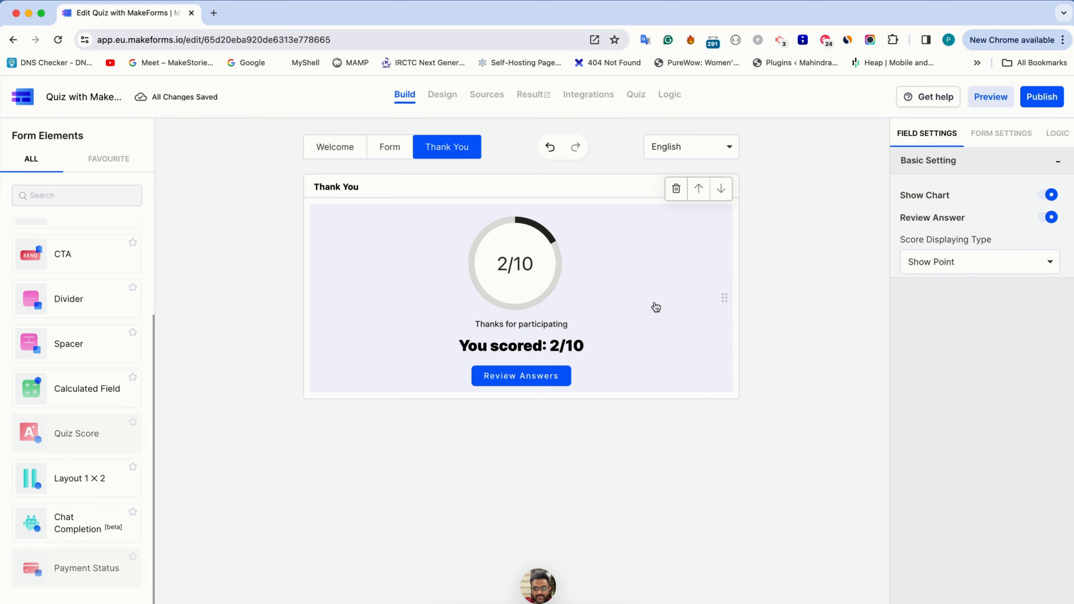
{"action": "left_click", "coordinate": [1022, 271]}
{"action": "left_click", "coordinate": [1011, 311]}
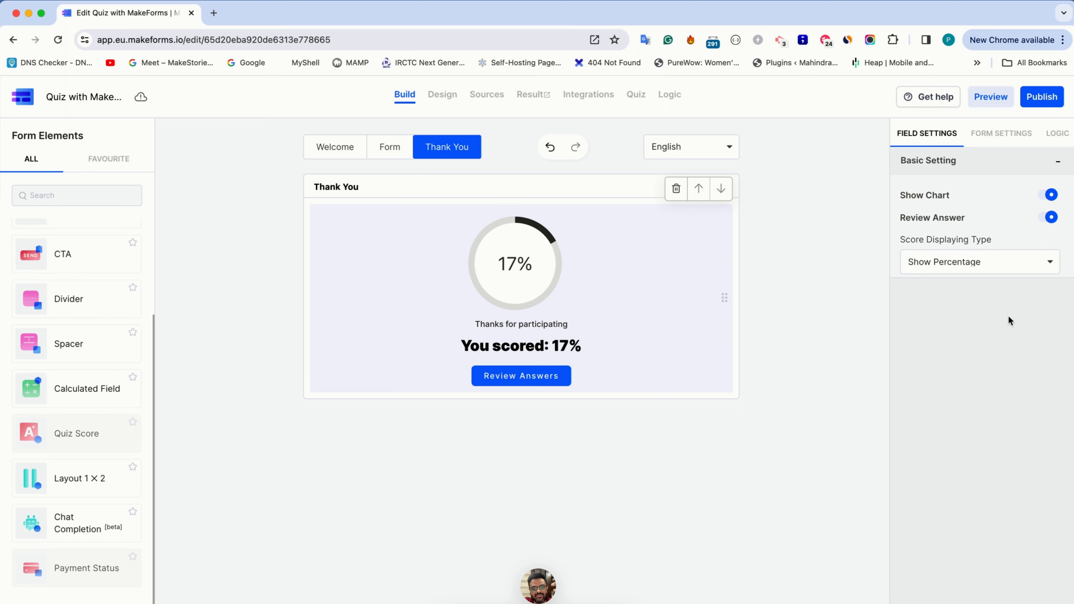
{"action": "left_click", "coordinate": [986, 273]}
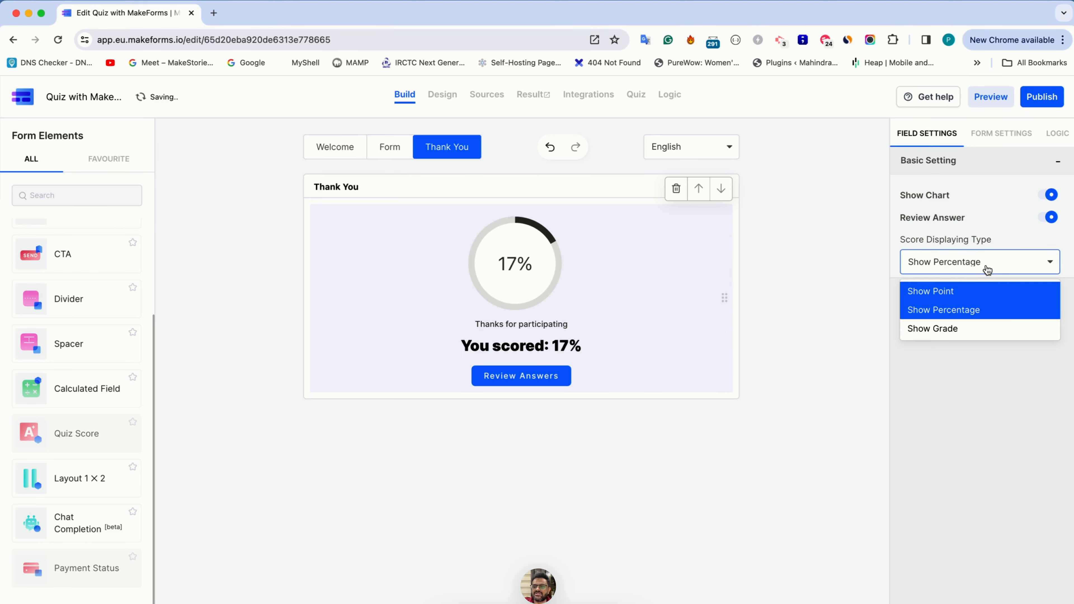
{"action": "left_click", "coordinate": [1003, 240]}
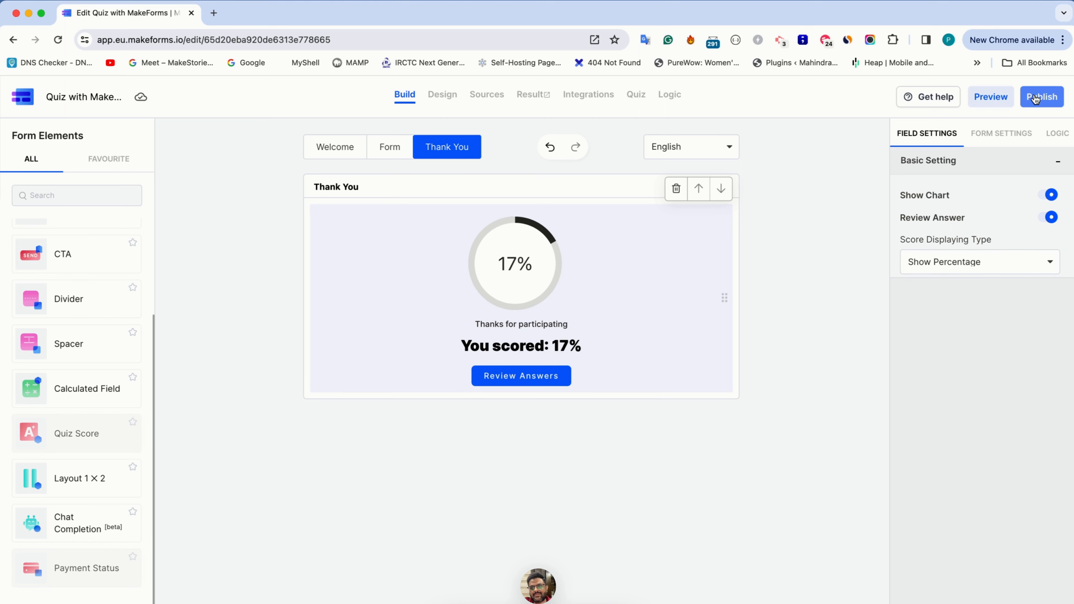
Publish the form and open its default link in a new browser tab.
{"action": "left_click", "coordinate": [1035, 99]}
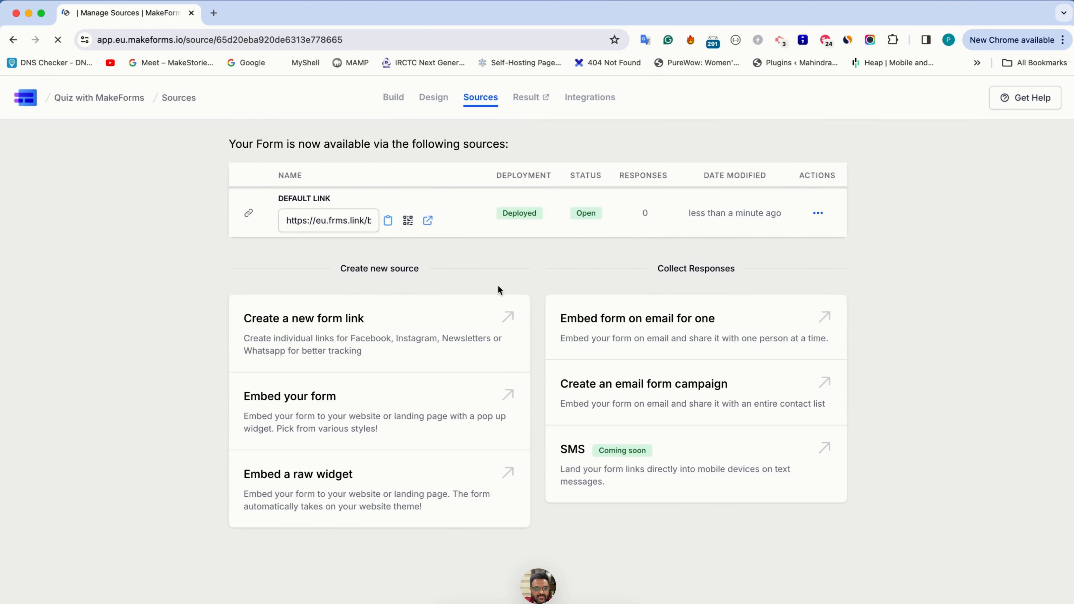
{"action": "left_click", "coordinate": [428, 221]}
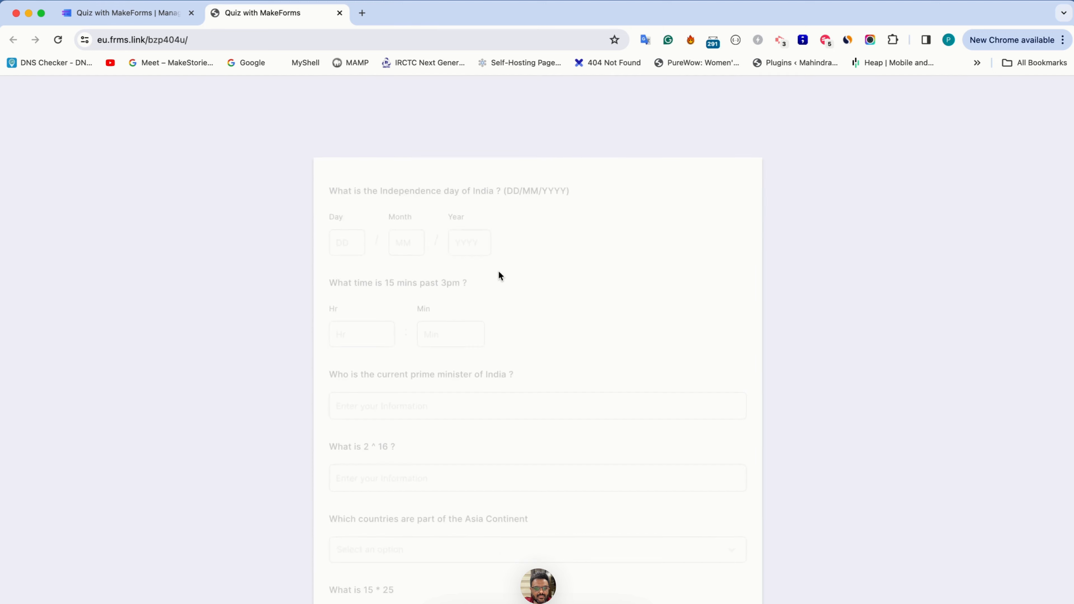
Answer the Independence day of India question in the live quiz with 15/08/1947.
{"action": "left_click", "coordinate": [347, 242]}
{"action": "type", "text": "15"}
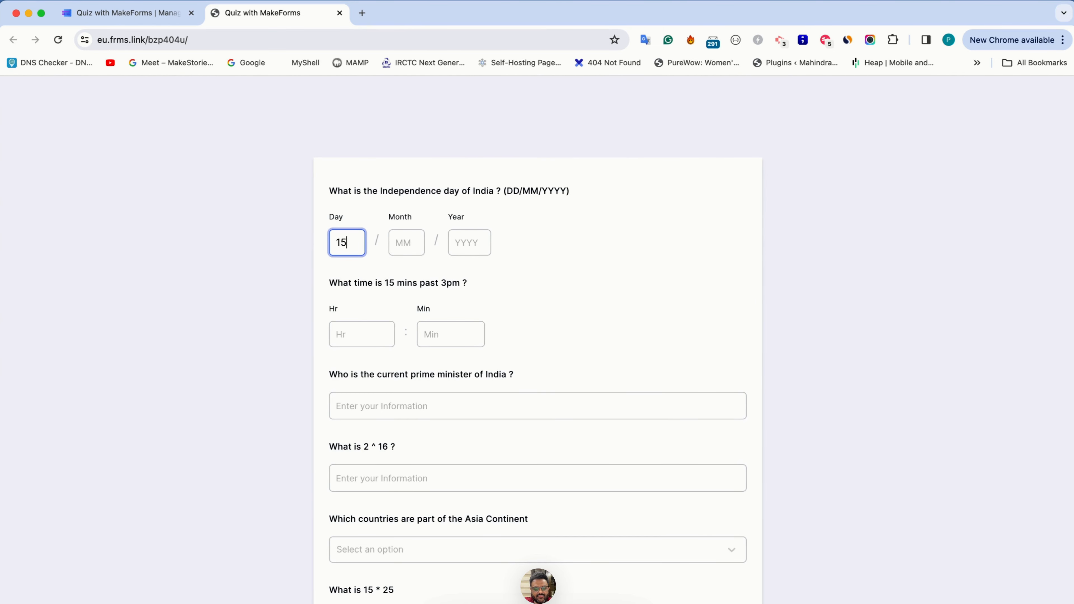
{"action": "key", "text": "Tab"}
{"action": "type", "text": "08"}
{"action": "key", "text": "Tab"}
{"action": "type", "text": "1"}
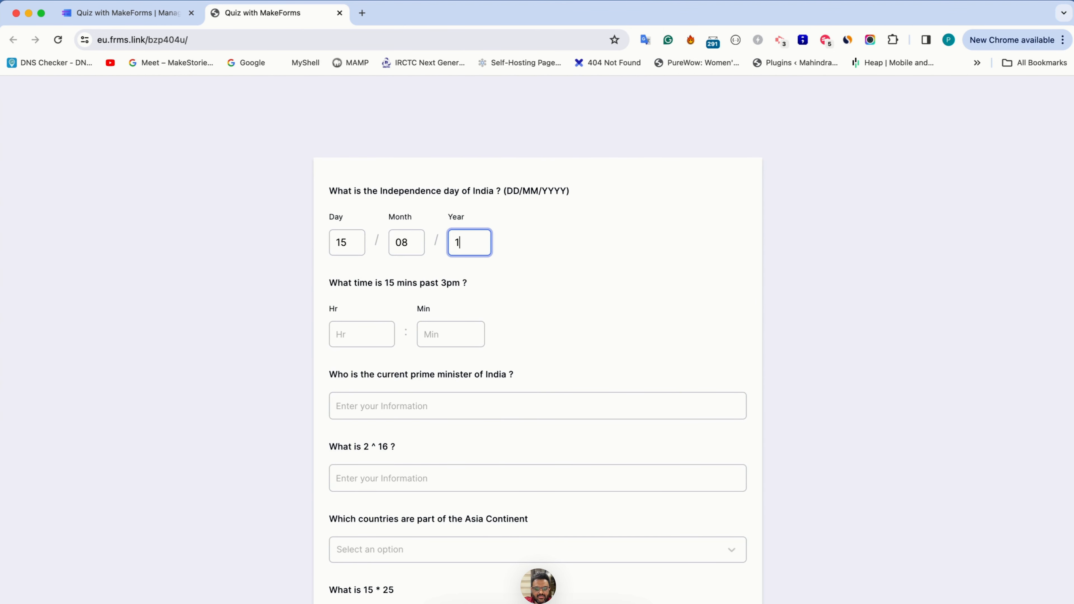
{"action": "key", "text": "Tab"}
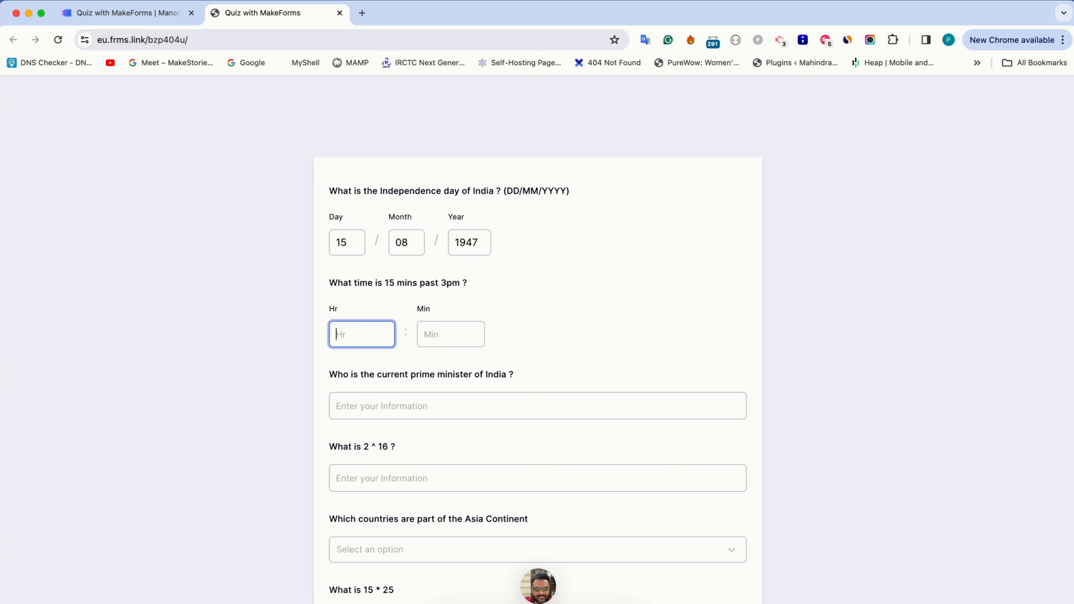
Answer the time question with 15:15 and the prime minister question with Modi.
{"action": "type", "text": "15"}
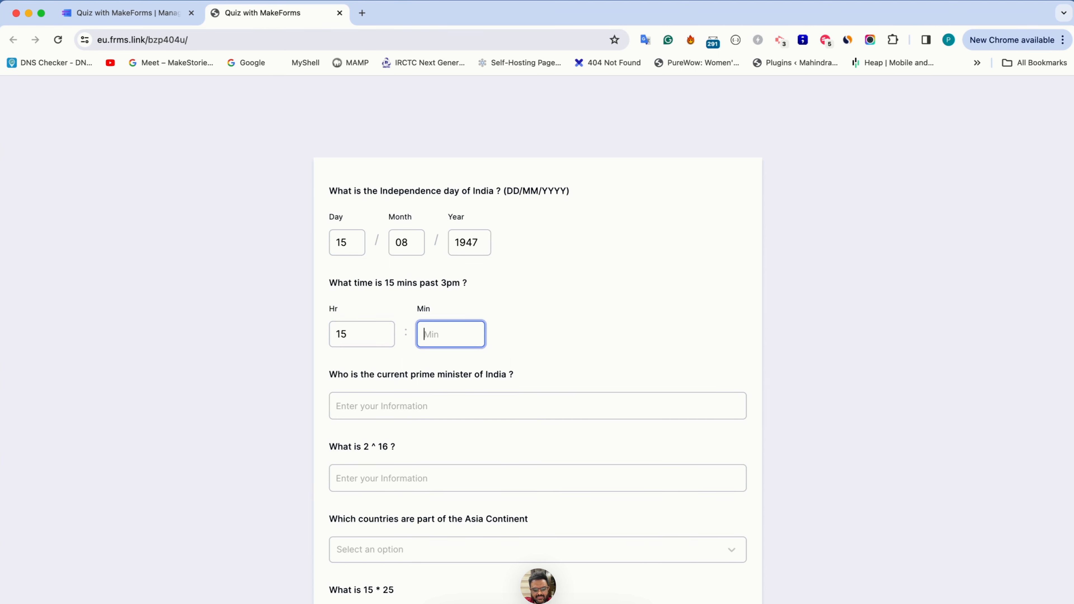
{"action": "type", "text": "15"}
{"action": "left_click", "coordinate": [398, 395]}
{"action": "type", "text": "Modi"}
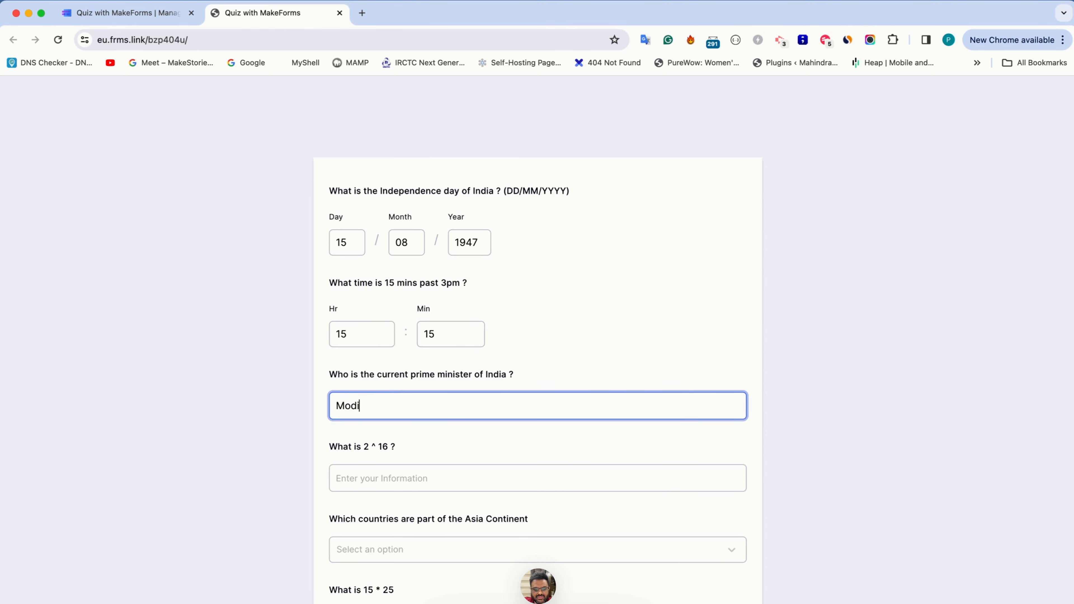
Answer the 2 ^ 16 question in the live quiz with 65536.
{"action": "scroll", "coordinate": [395, 415], "scroll_direction": "down", "scroll_amount": 3}
{"action": "left_click", "coordinate": [393, 365]}
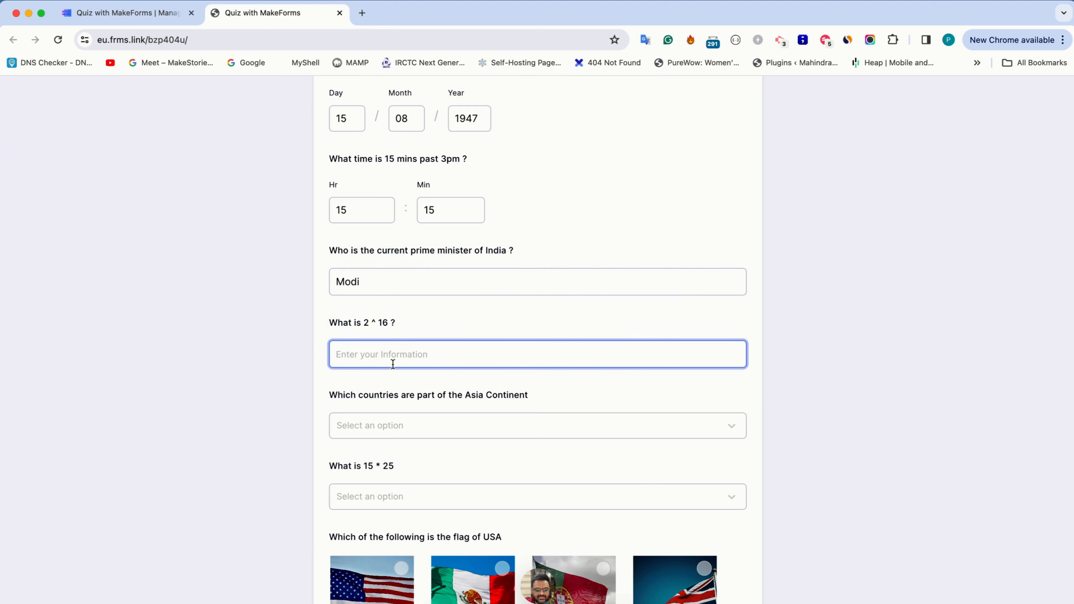
{"action": "type", "text": "65536"}
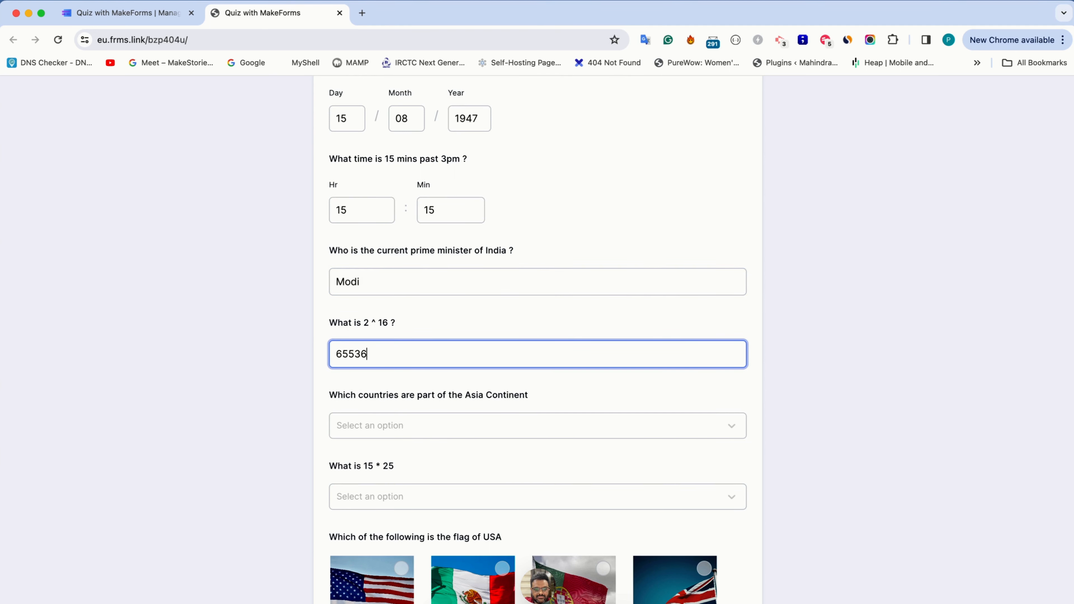
Choose India as the answer to the Asia Continent question in the live quiz.
{"action": "left_click", "coordinate": [441, 432]}
{"action": "scroll", "coordinate": [403, 452], "scroll_direction": "down", "scroll_amount": 1}
{"action": "scroll", "coordinate": [403, 454], "scroll_direction": "up", "scroll_amount": 1}
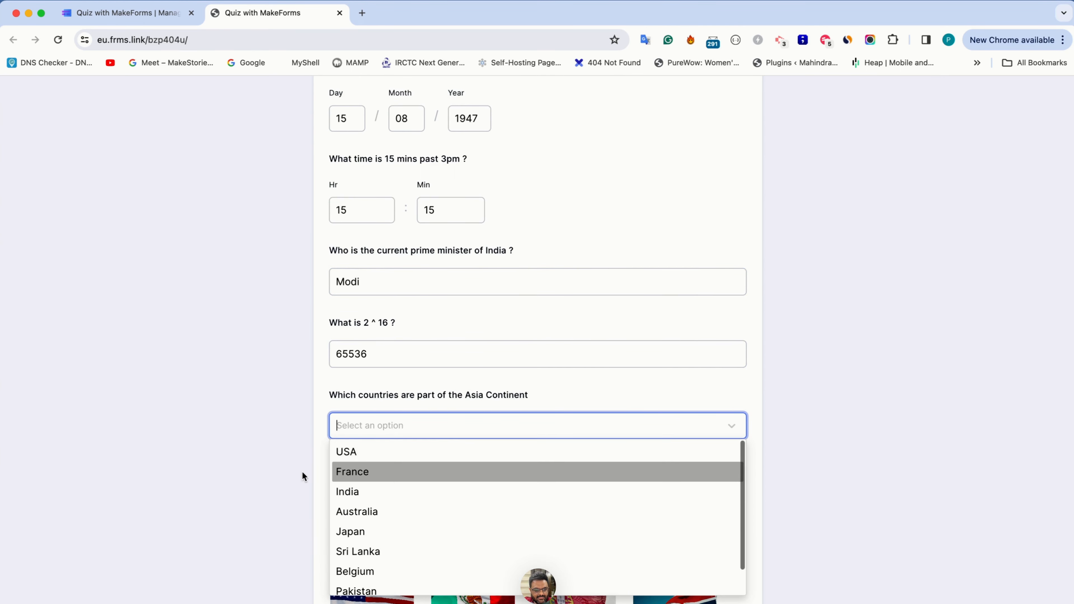
{"action": "scroll", "coordinate": [296, 472], "scroll_direction": "down", "scroll_amount": 2}
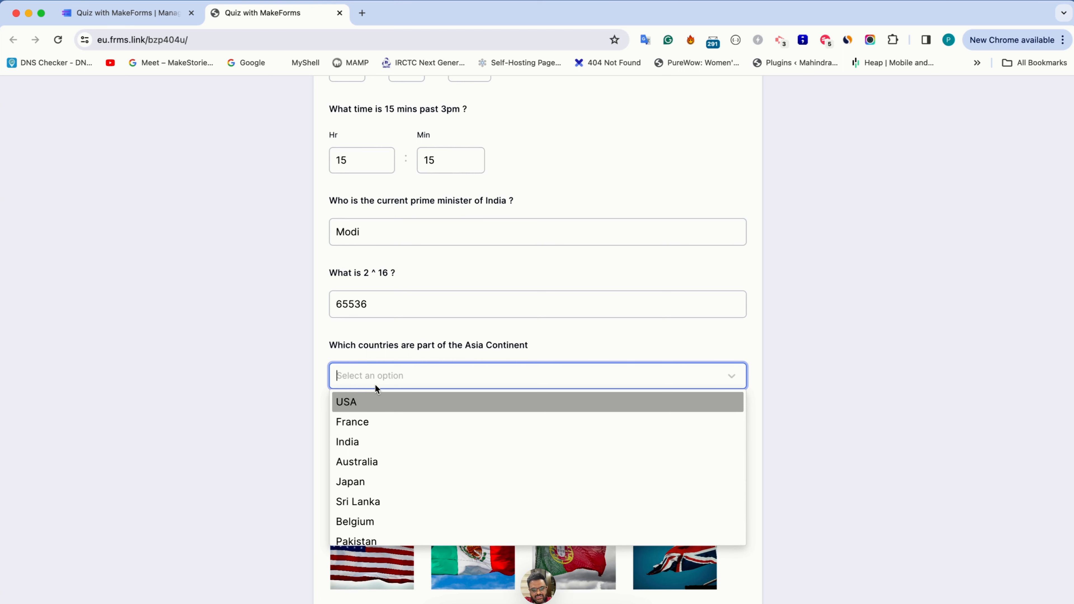
{"action": "left_click", "coordinate": [371, 449]}
{"action": "left_click", "coordinate": [395, 367]}
{"action": "left_click", "coordinate": [383, 437]}
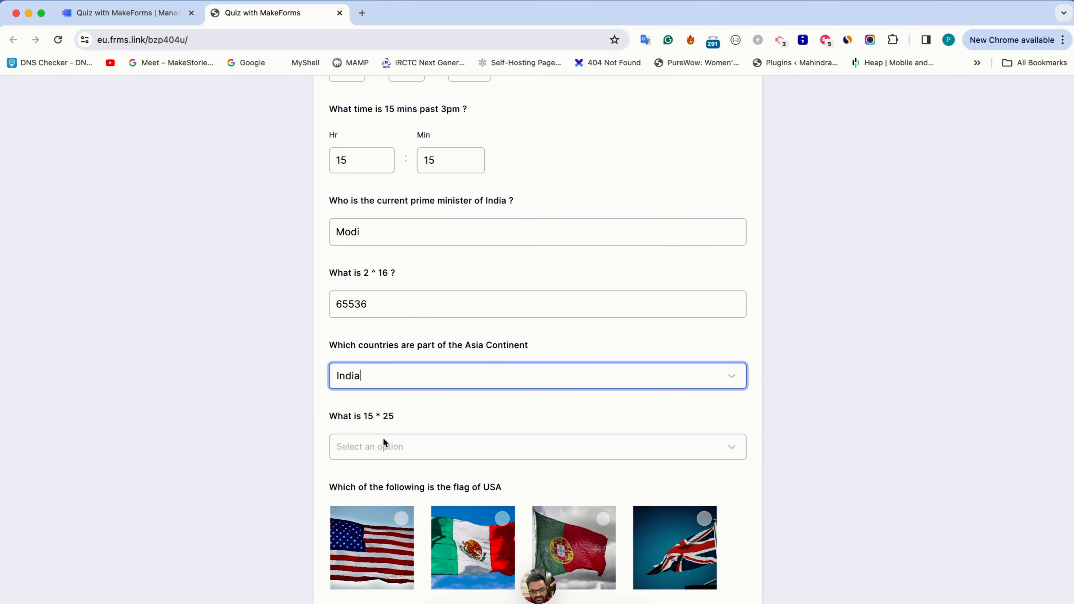
Open the quiz form's builder in the MakeForms browser tab.
{"action": "left_click", "coordinate": [125, 15]}
{"action": "left_click", "coordinate": [391, 100]}
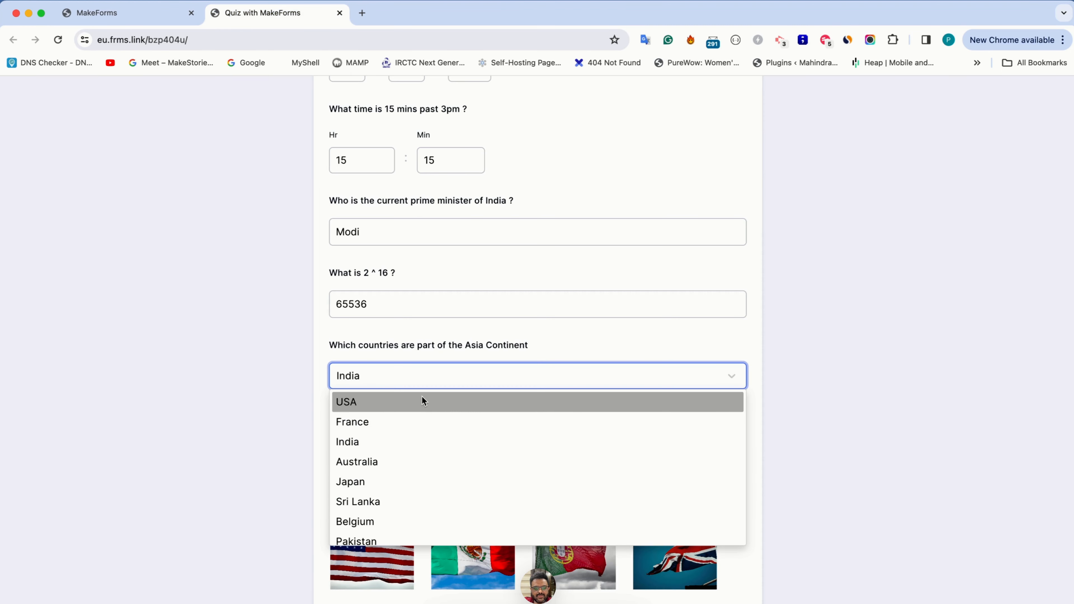
Try to select more than one country, India and Belgium, in the live quiz's Asia Continent question.
{"action": "left_click", "coordinate": [412, 440]}
{"action": "left_click", "coordinate": [417, 381]}
{"action": "left_click", "coordinate": [416, 522]}
{"action": "left_click", "coordinate": [430, 383]}
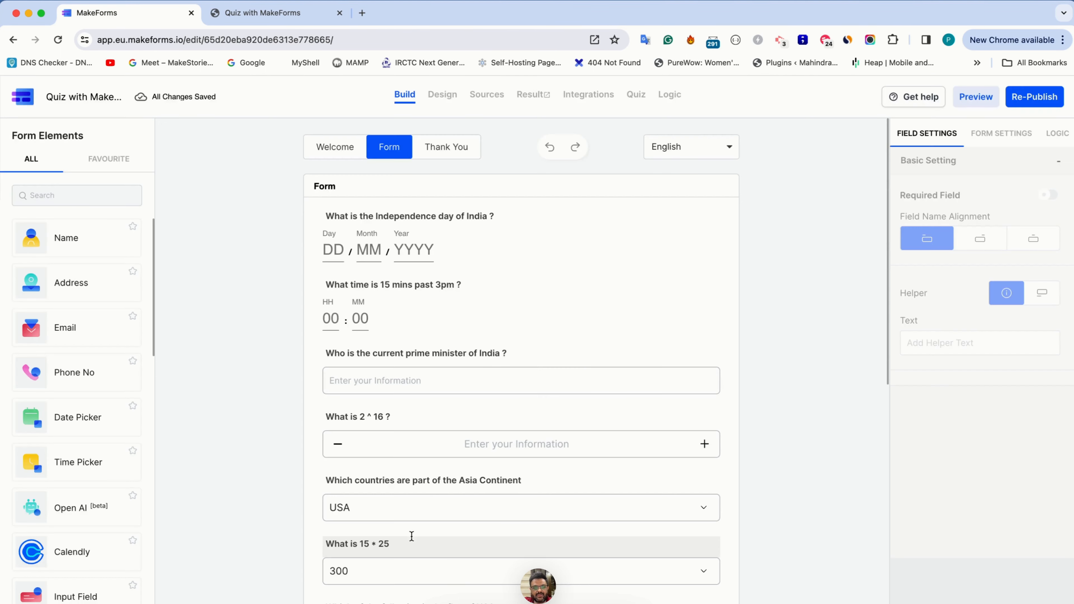
Turn on Multi Select for the "Which countries are part of the Asia Continent" dropdown question.
{"action": "scroll", "coordinate": [411, 535], "scroll_direction": "down", "scroll_amount": 3}
{"action": "scroll", "coordinate": [411, 535], "scroll_direction": "down", "scroll_amount": 2}
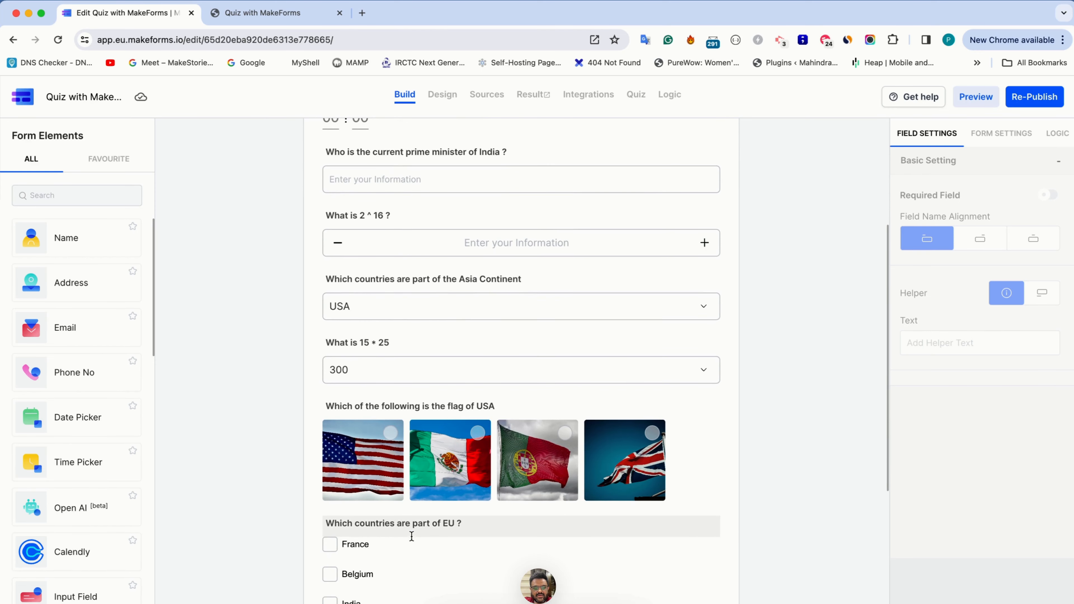
{"action": "left_click", "coordinate": [410, 537]}
{"action": "scroll", "coordinate": [412, 540], "scroll_direction": "down", "scroll_amount": 3}
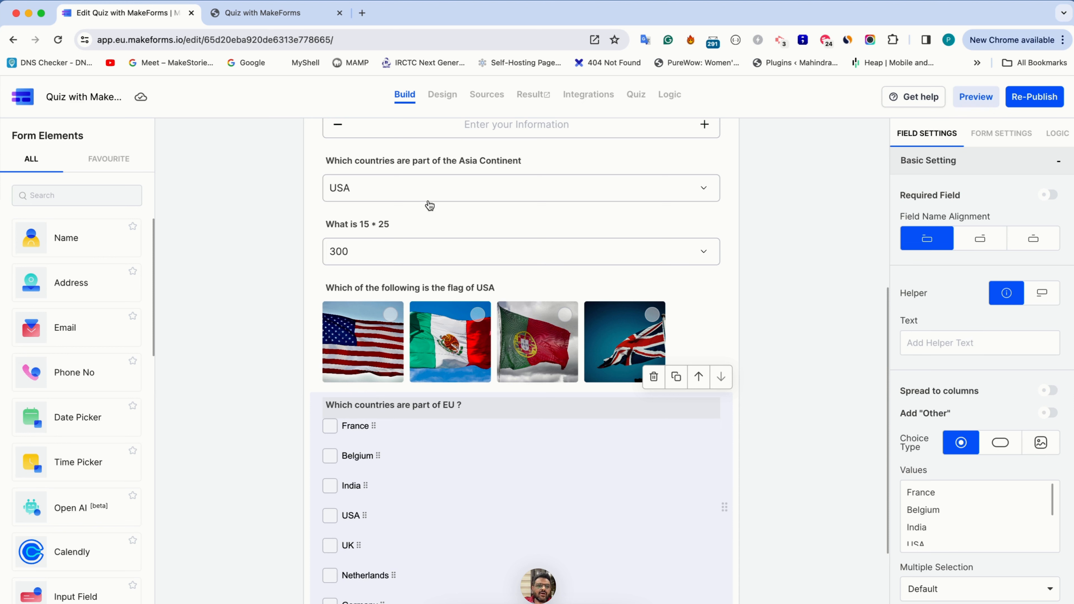
{"action": "left_click", "coordinate": [434, 189]}
{"action": "scroll", "coordinate": [936, 402], "scroll_direction": "down", "scroll_amount": 5}
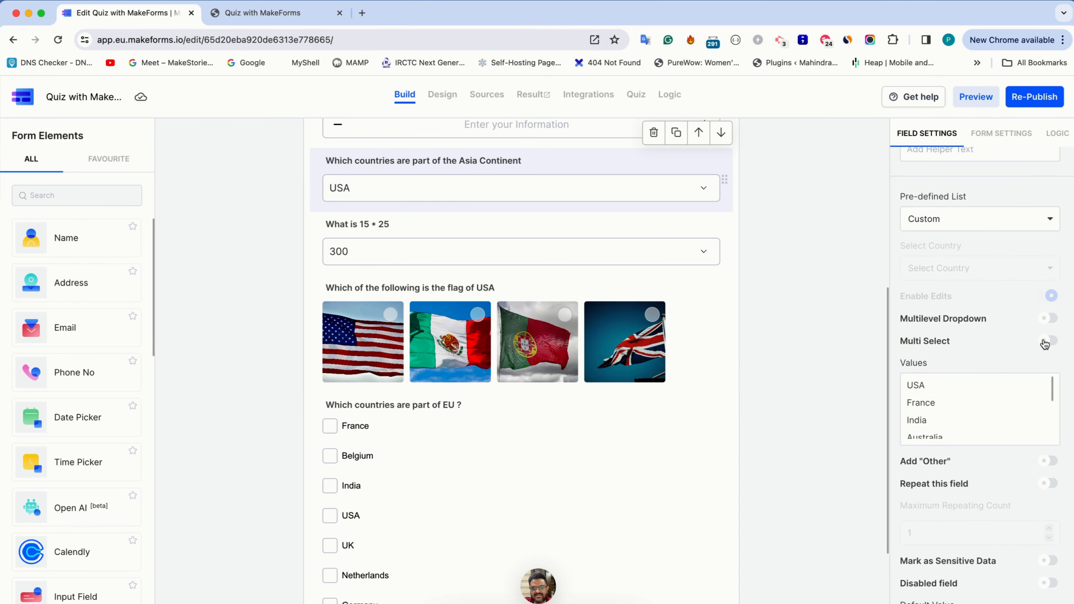
{"action": "left_click", "coordinate": [1045, 342]}
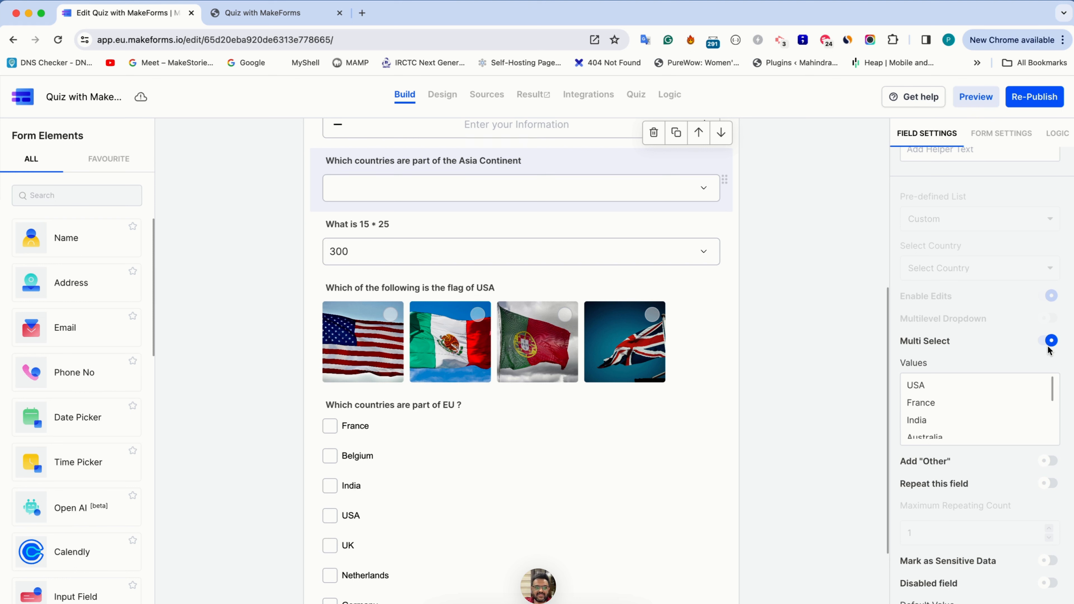
Re-publish the quiz form and reload its live page in the other browser tab.
{"action": "left_click", "coordinate": [1051, 107]}
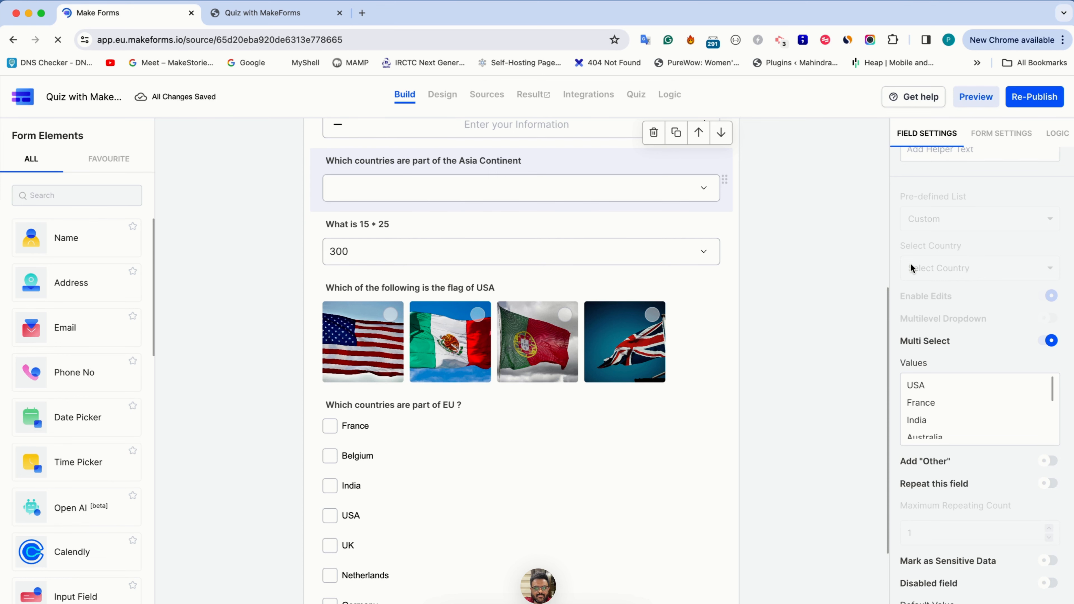
{"action": "key", "text": "ctrl+Tab"}
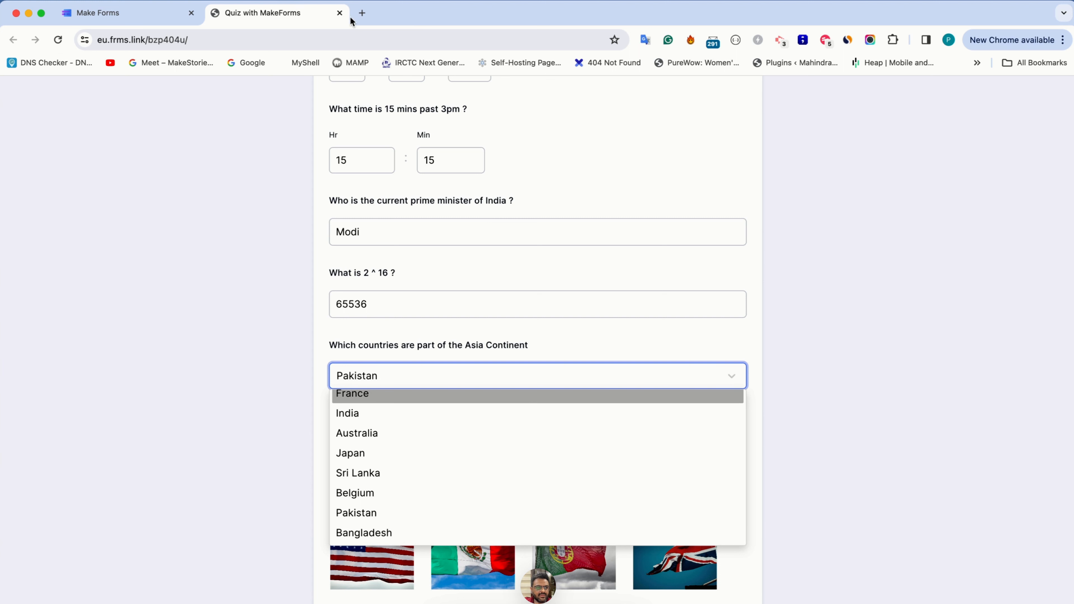
{"action": "left_click", "coordinate": [58, 46]}
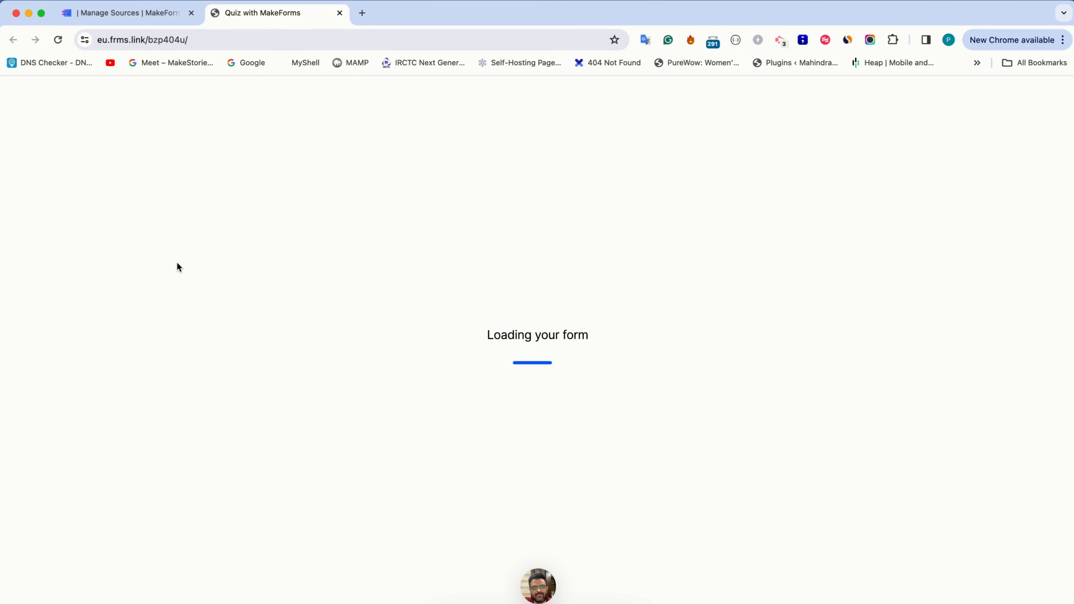
Answer the Asia Continent question in the live quiz with India, Pakistan, Bangladesh, Sri Lanka and Japan.
{"action": "scroll", "coordinate": [422, 535], "scroll_direction": "down", "scroll_amount": 1}
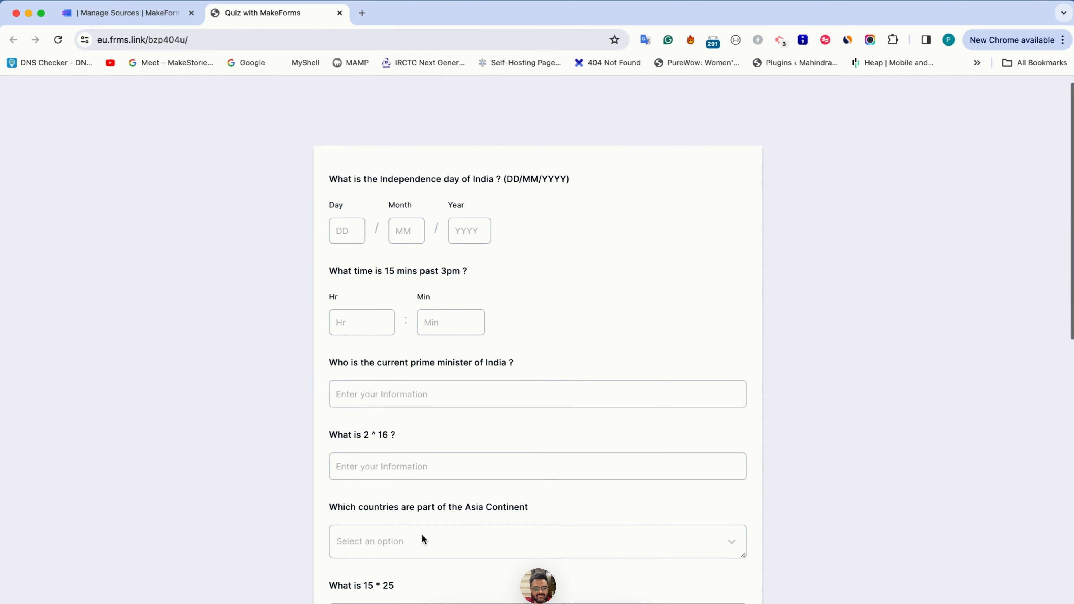
{"action": "left_click", "coordinate": [419, 536]}
{"action": "left_click", "coordinate": [289, 543]}
{"action": "scroll", "coordinate": [289, 543], "scroll_direction": "down", "scroll_amount": 3}
{"action": "scroll", "coordinate": [290, 542], "scroll_direction": "down", "scroll_amount": 1}
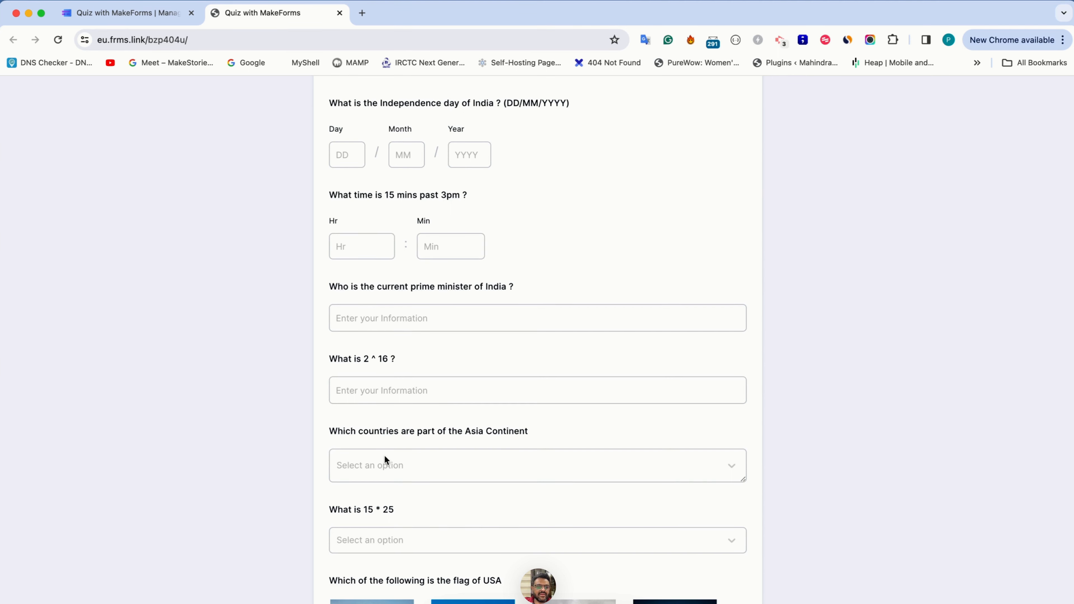
{"action": "left_click", "coordinate": [402, 465]}
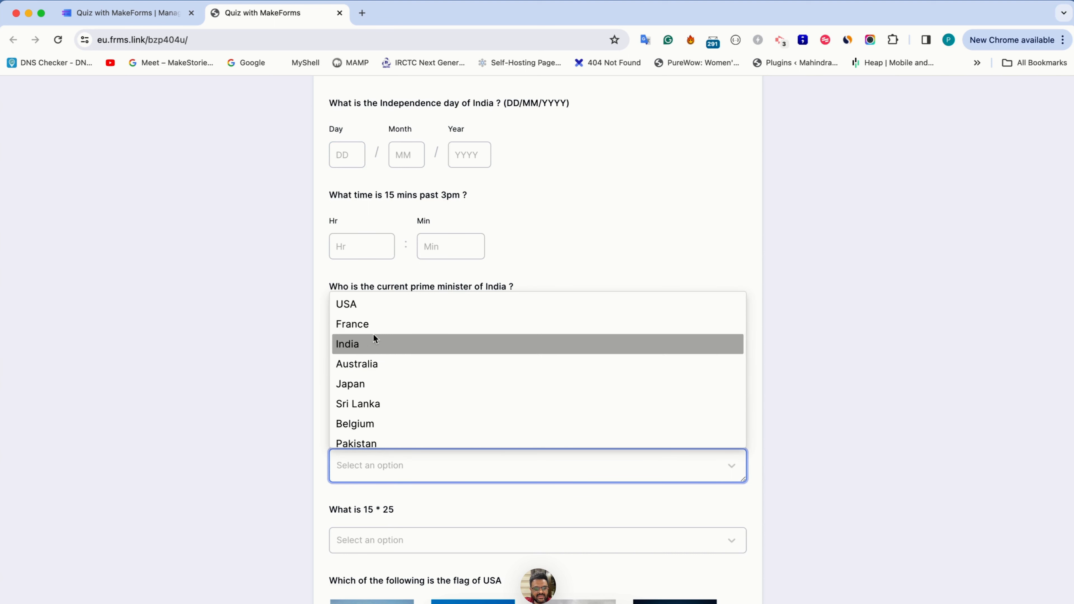
{"action": "left_click", "coordinate": [376, 343]}
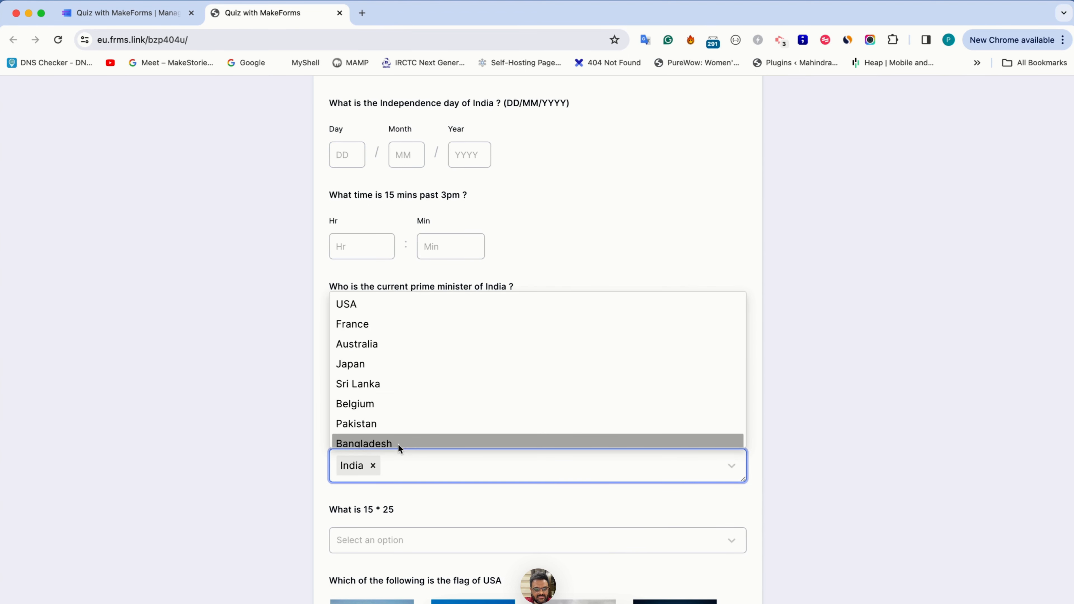
{"action": "left_click", "coordinate": [383, 423]}
{"action": "left_click", "coordinate": [417, 439]}
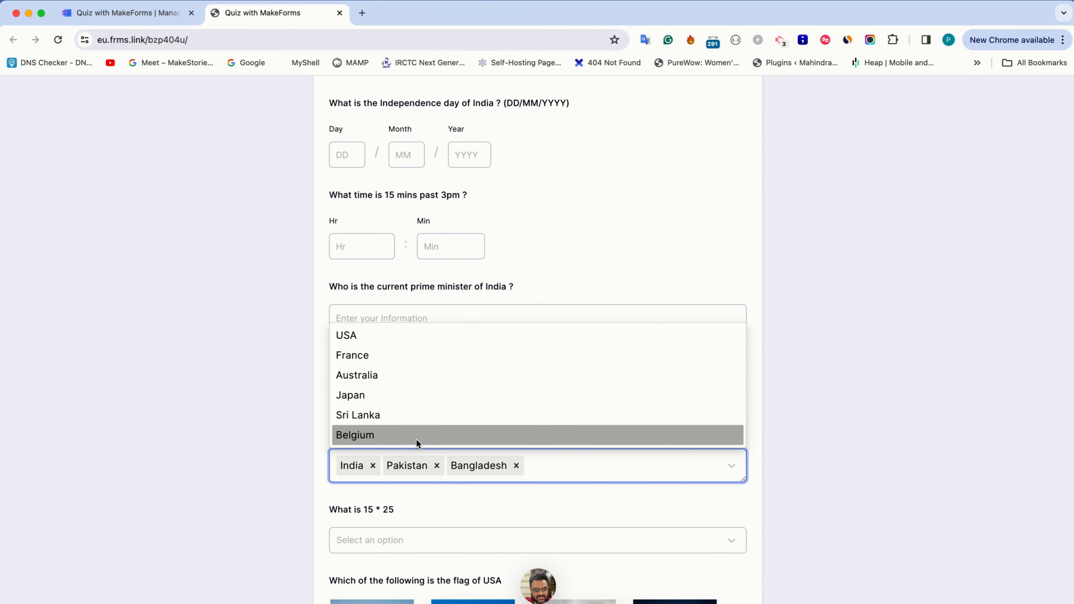
{"action": "left_click", "coordinate": [413, 414]}
{"action": "left_click", "coordinate": [411, 414]}
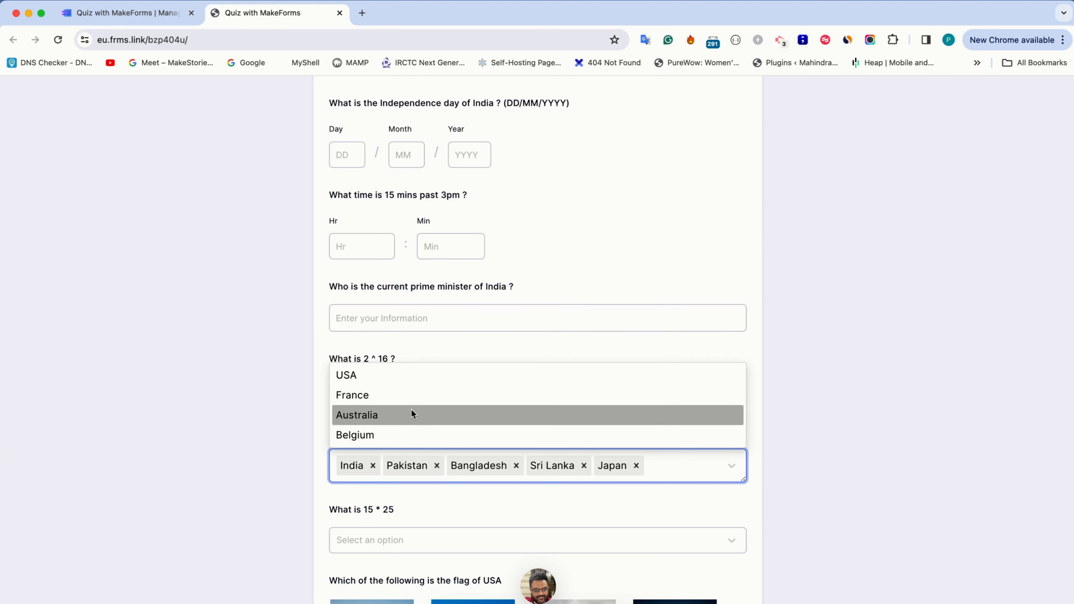
{"action": "left_click", "coordinate": [270, 467]}
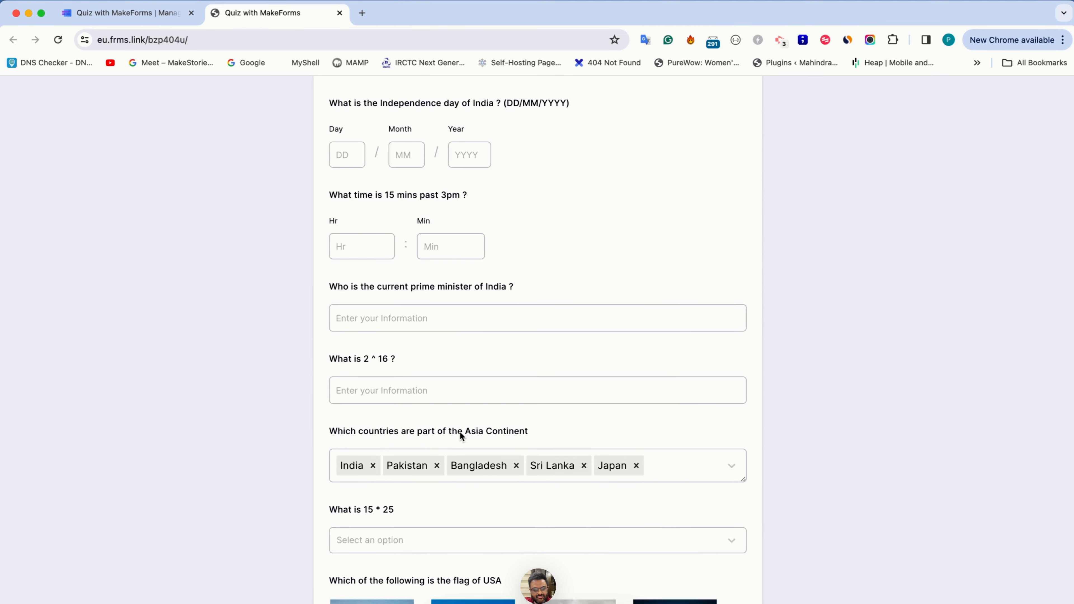
Answer the live quiz's Independence day question with 15/08/1947 and the time question with 15:15.
{"action": "scroll", "coordinate": [461, 432], "scroll_direction": "up", "scroll_amount": 3}
{"action": "left_click", "coordinate": [343, 244]}
{"action": "type", "text": "1"}
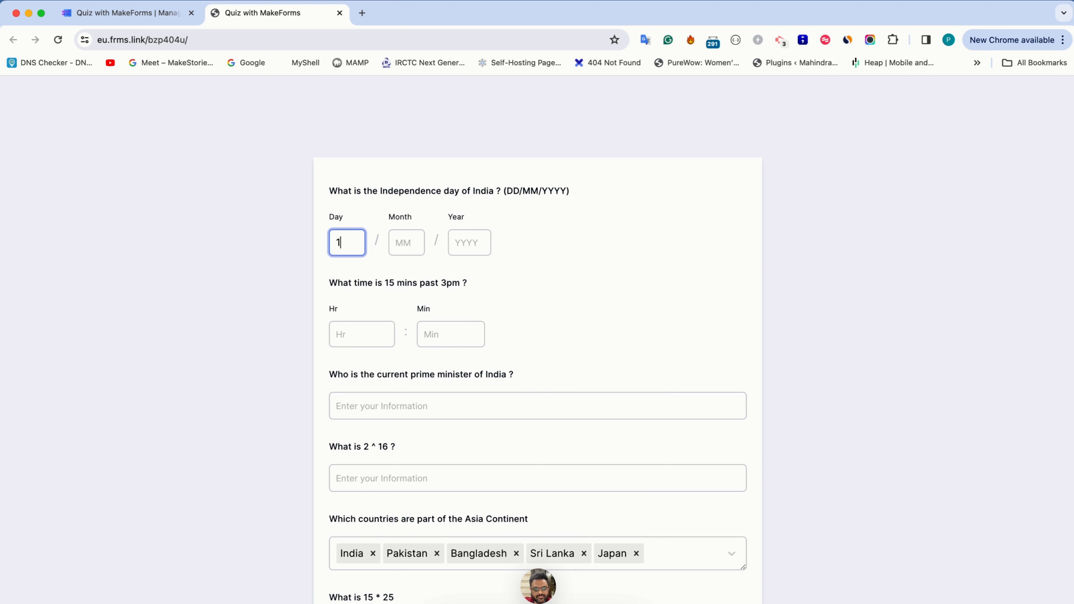
{"action": "type", "text": "5081"}
{"action": "type", "text": "9"}
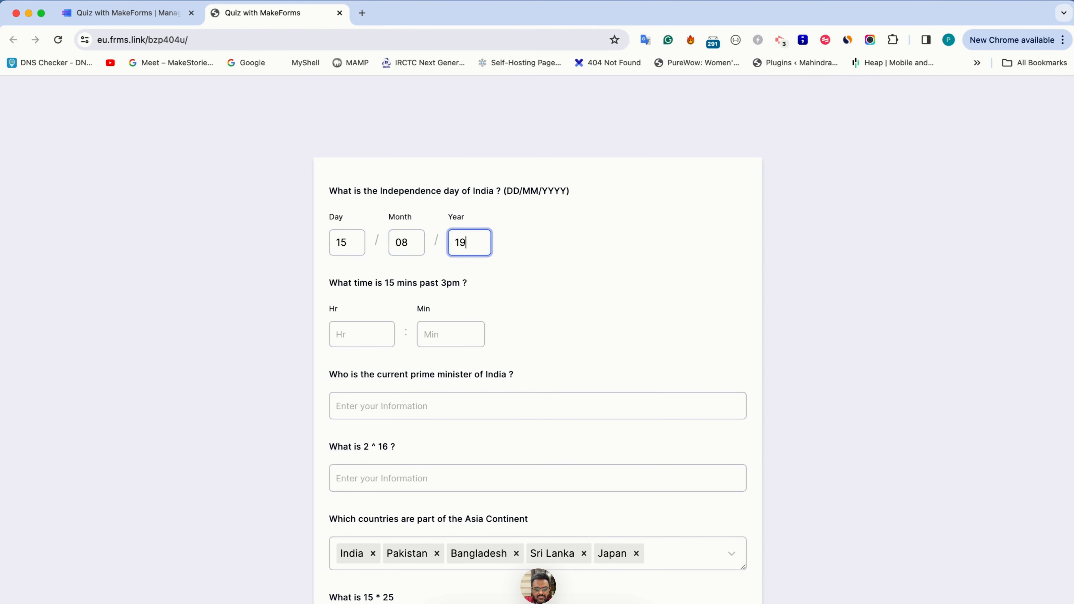
{"action": "type", "text": "47"}
{"action": "left_click", "coordinate": [364, 328]}
{"action": "type", "text": "15"}
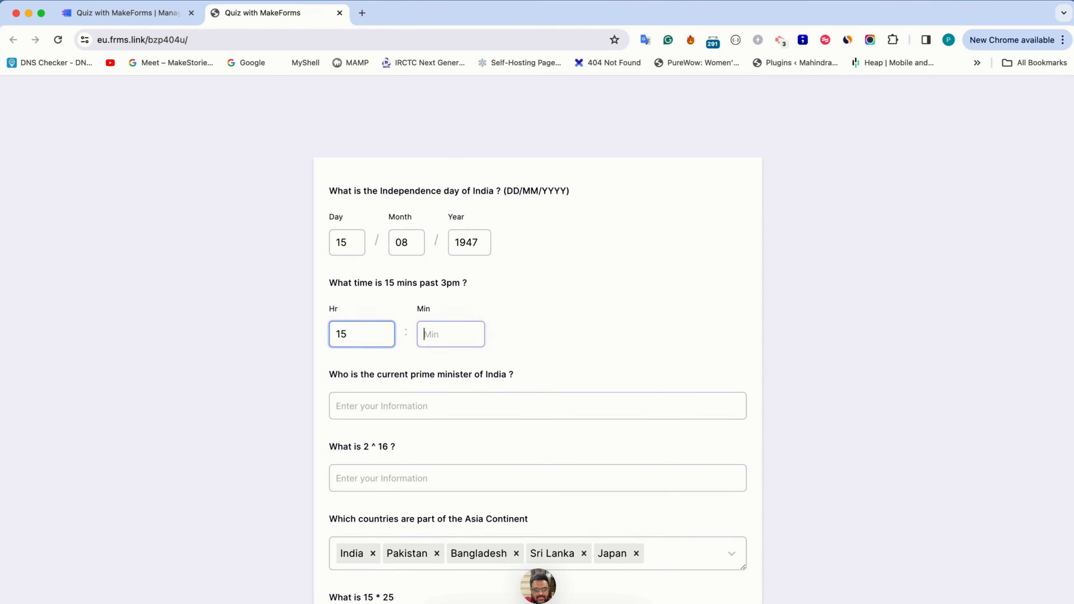
{"action": "type", "text": "15"}
Answer the prime minister question with Modi and the 2 ^ 16 question with 65535 in the live quiz.
{"action": "left_click", "coordinate": [396, 409]}
{"action": "type", "text": "Modi"}
{"action": "key", "text": "Tab"}
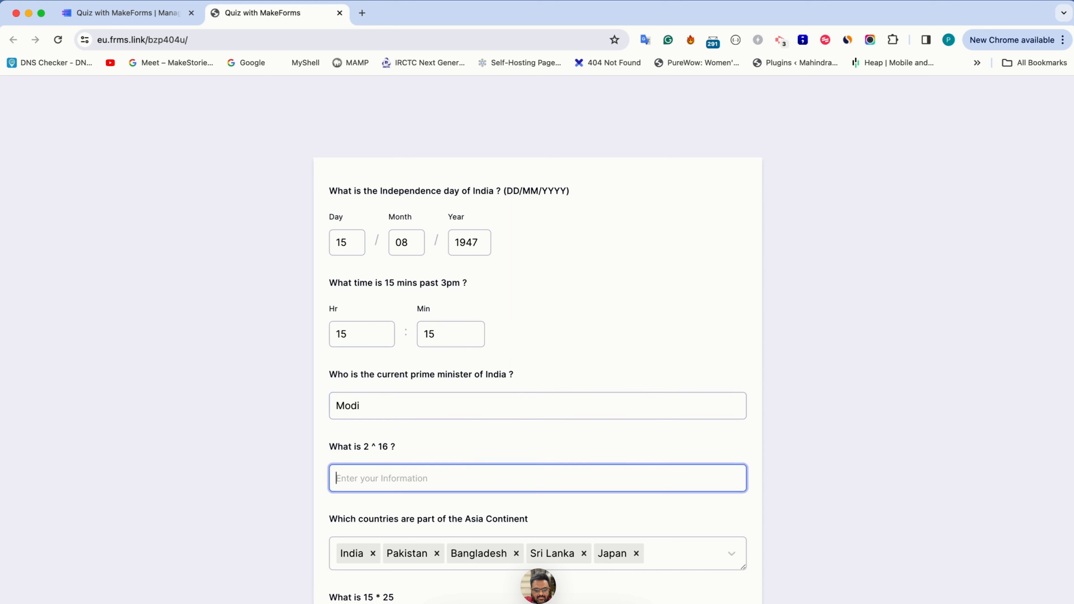
{"action": "type", "text": "6553"}
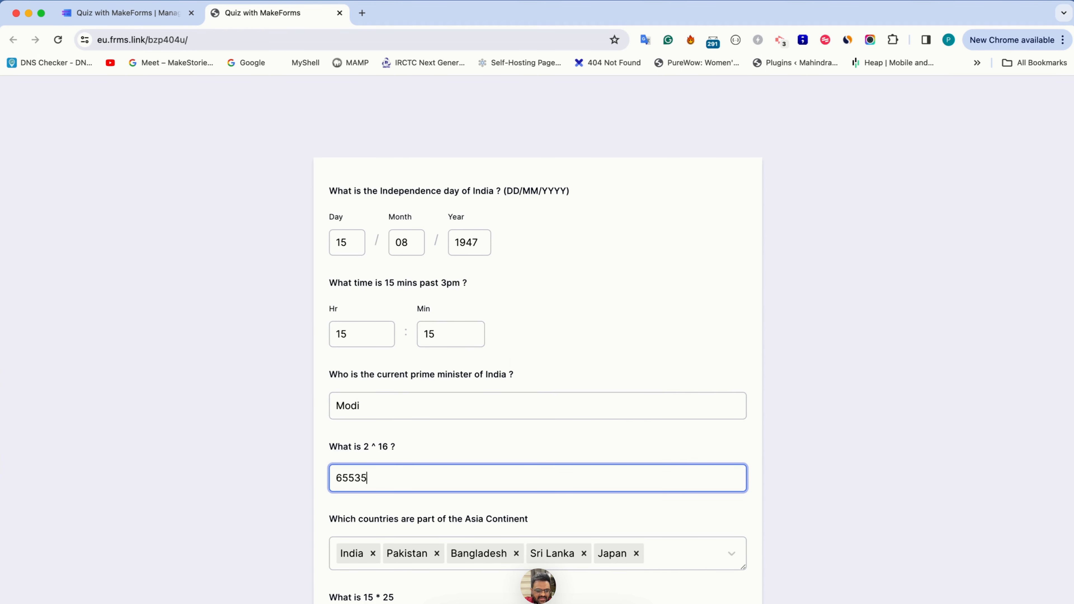
{"action": "type", "text": "5"}
Choose 375 as the answer to 15 * 25 and select the USA flag image in the flag question.
{"action": "scroll", "coordinate": [313, 461], "scroll_direction": "down", "scroll_amount": 5}
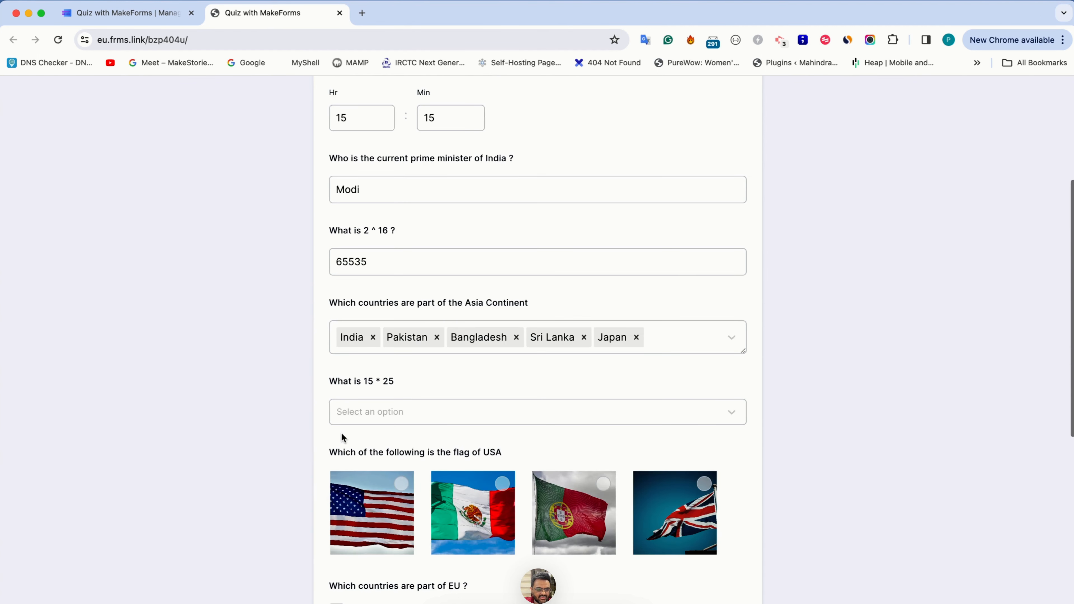
{"action": "left_click", "coordinate": [355, 421]}
{"action": "left_click", "coordinate": [362, 458]}
{"action": "scroll", "coordinate": [250, 508], "scroll_direction": "down", "scroll_amount": 2}
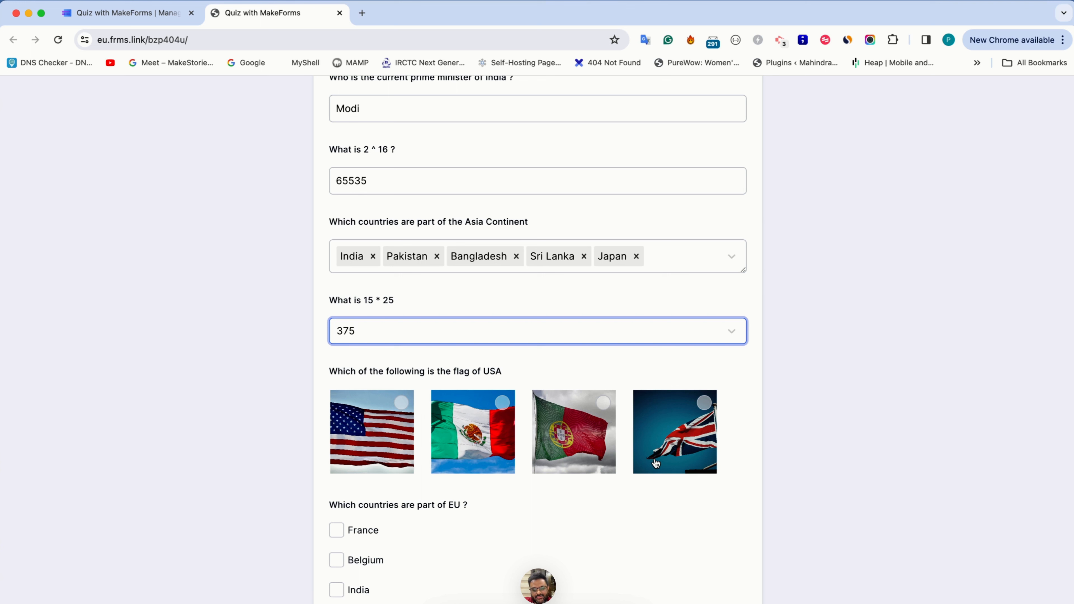
{"action": "left_click", "coordinate": [386, 448]}
Select France, Belgium, Netherlands and Germany as answers to the question about EU countries.
{"action": "scroll", "coordinate": [353, 324], "scroll_direction": "down", "scroll_amount": 5}
{"action": "left_click", "coordinate": [353, 308]}
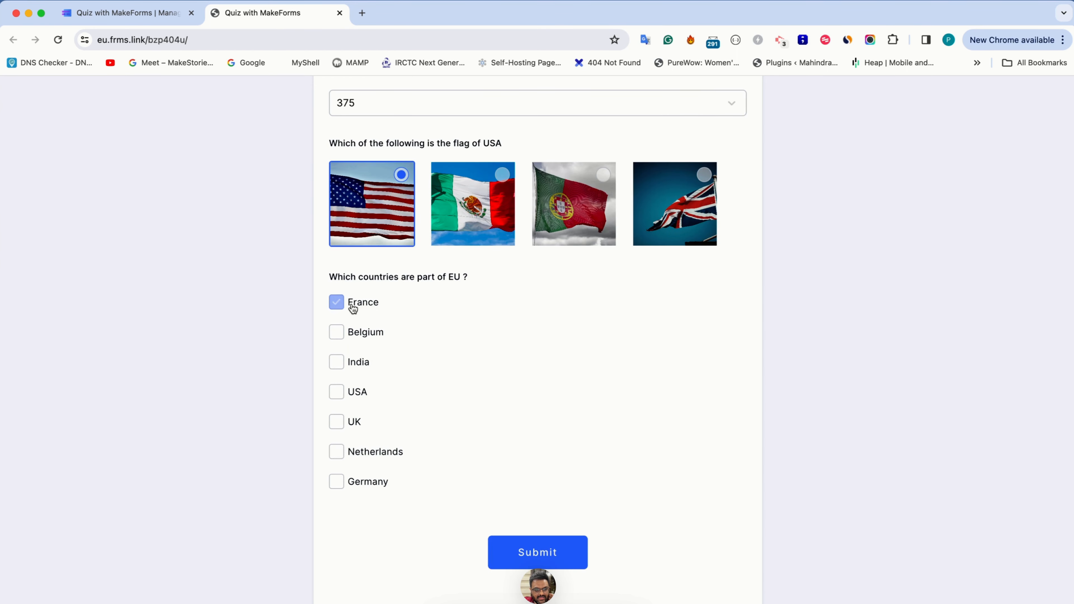
{"action": "left_click", "coordinate": [365, 340]}
{"action": "left_click", "coordinate": [371, 451]}
{"action": "left_click", "coordinate": [372, 482]}
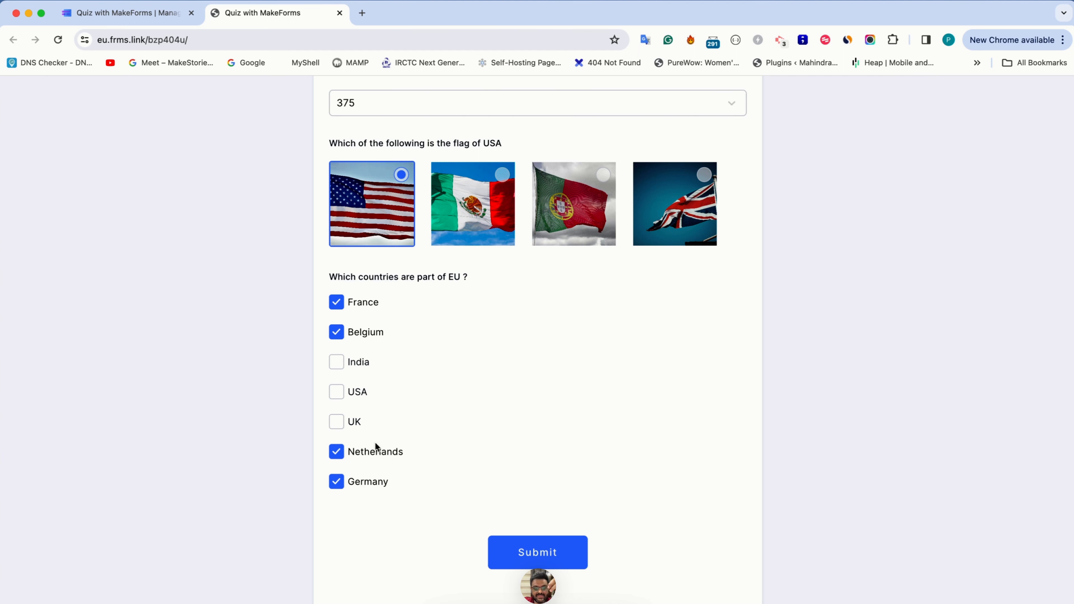
Look over the filled-in answers and submit the live quiz.
{"action": "scroll", "coordinate": [544, 563], "scroll_direction": "up", "scroll_amount": 8}
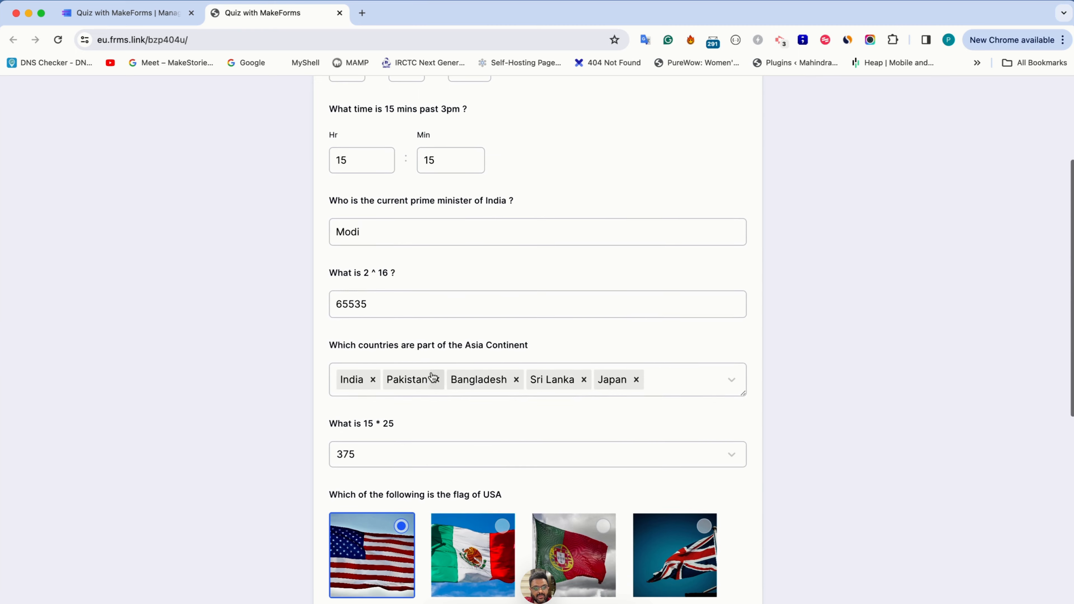
{"action": "left_click", "coordinate": [396, 312]}
{"action": "left_click", "coordinate": [273, 374]}
{"action": "scroll", "coordinate": [273, 374], "scroll_direction": "down", "scroll_amount": 8}
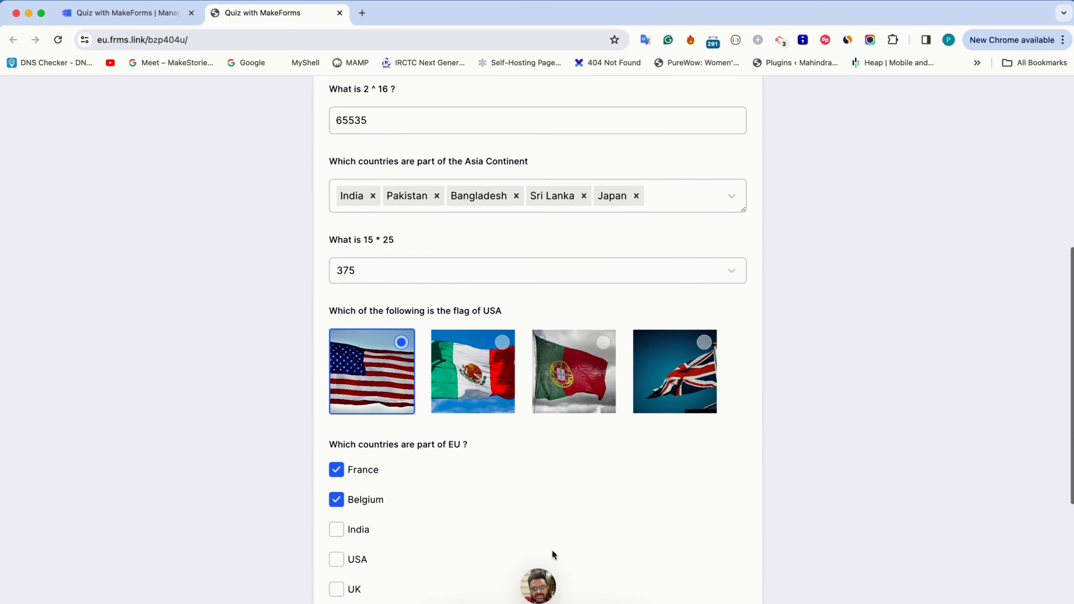
{"action": "left_click", "coordinate": [546, 561]}
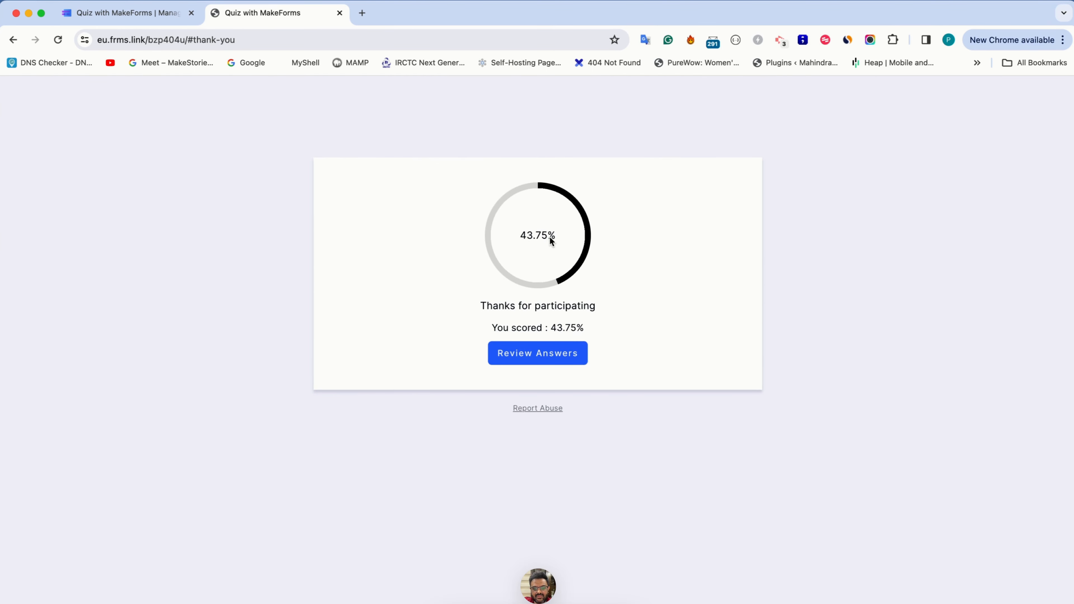
Review the submitted answers and the score of each question from the Thank You page, then close the review.
{"action": "left_click_drag", "start_coordinate": [556, 329], "coordinate": [572, 330]}
{"action": "left_click", "coordinate": [572, 331]}
{"action": "left_click", "coordinate": [553, 357]}
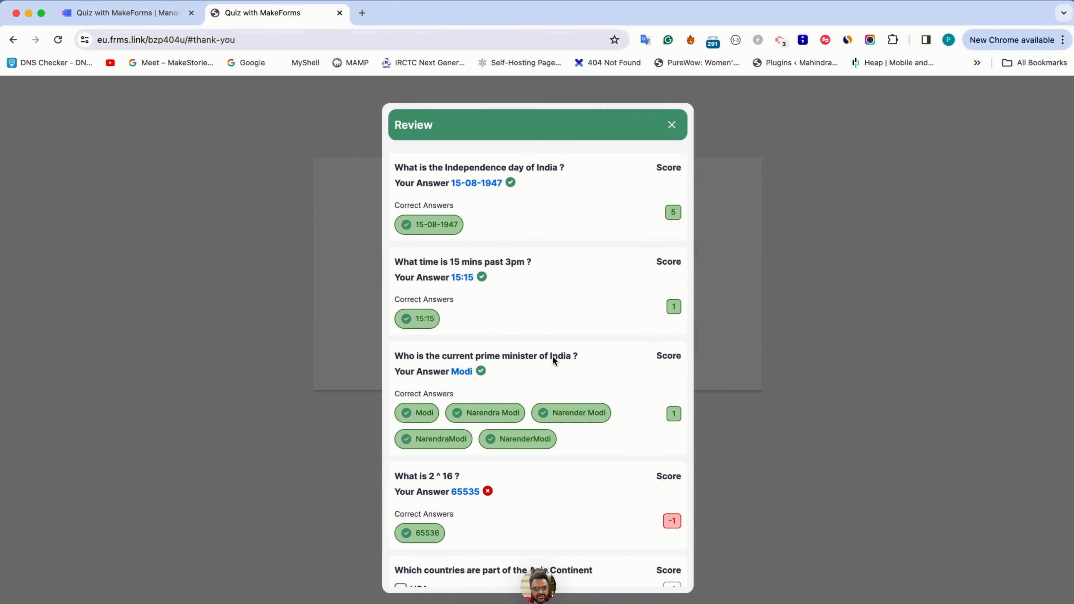
{"action": "scroll", "coordinate": [552, 356], "scroll_direction": "down", "scroll_amount": 1}
{"action": "scroll", "coordinate": [553, 356], "scroll_direction": "up", "scroll_amount": 1}
{"action": "scroll", "coordinate": [483, 278], "scroll_direction": "down", "scroll_amount": 6}
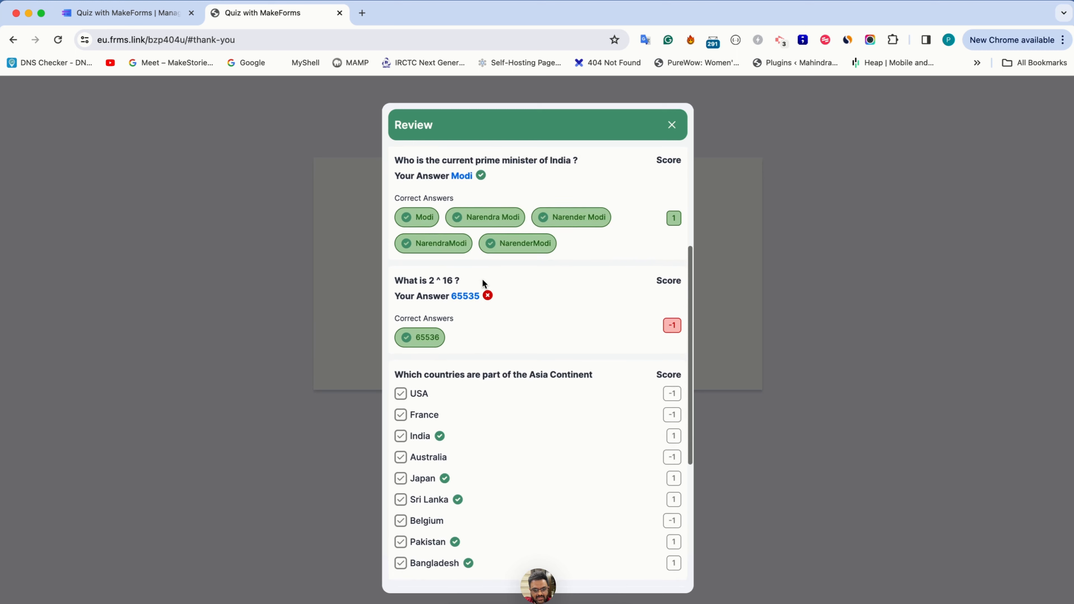
{"action": "scroll", "coordinate": [483, 280], "scroll_direction": "down", "scroll_amount": 4}
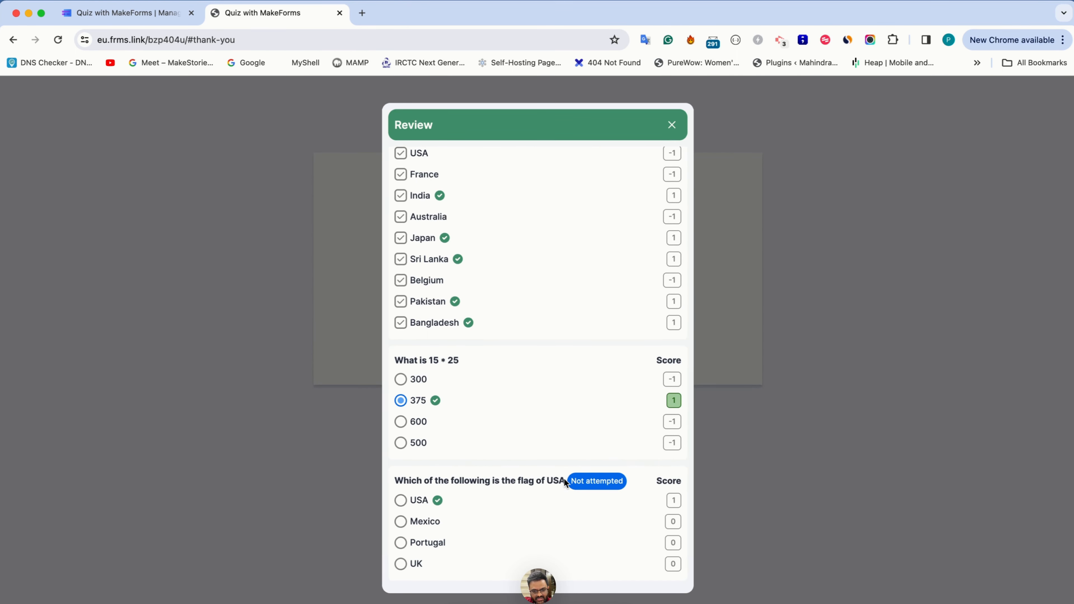
{"action": "scroll", "coordinate": [565, 480], "scroll_direction": "up", "scroll_amount": 3}
{"action": "scroll", "coordinate": [565, 479], "scroll_direction": "up", "scroll_amount": 7}
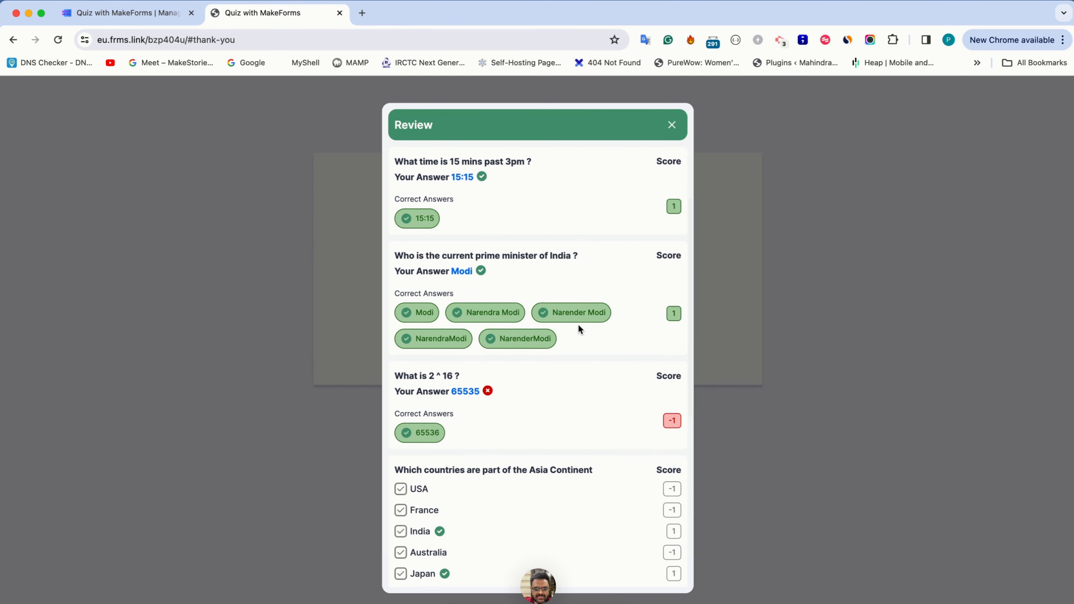
{"action": "scroll", "coordinate": [579, 327], "scroll_direction": "down", "scroll_amount": 3}
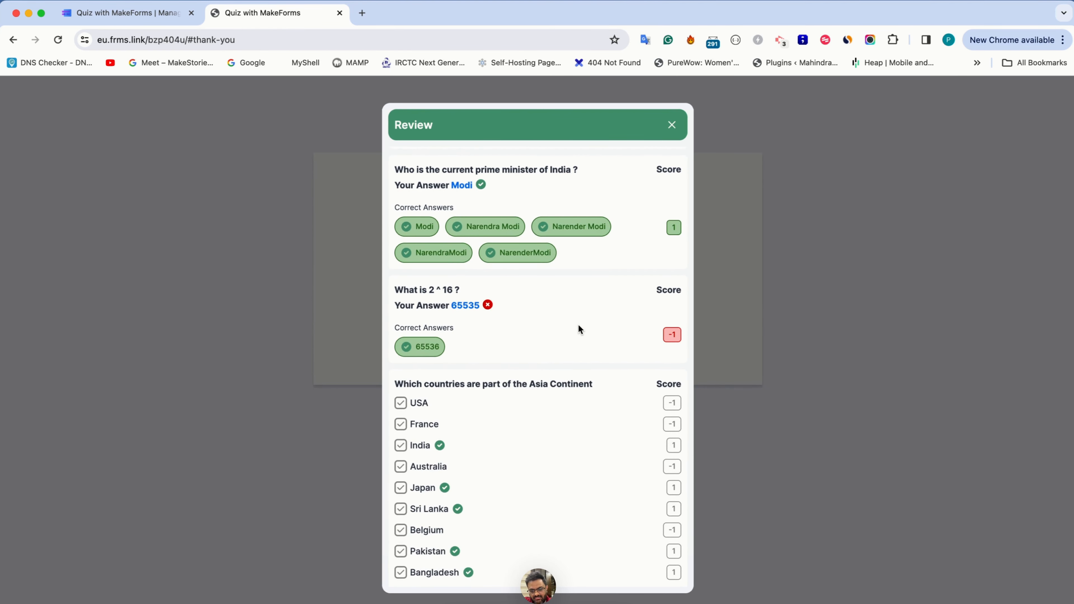
{"action": "scroll", "coordinate": [679, 171], "scroll_direction": "up", "scroll_amount": 5}
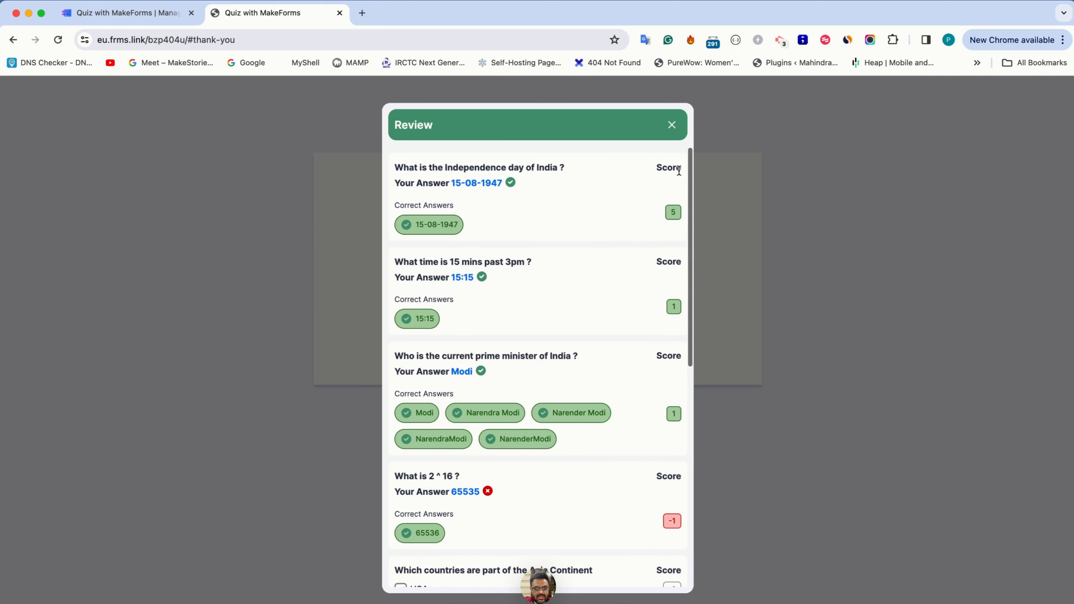
{"action": "left_click", "coordinate": [672, 124]}
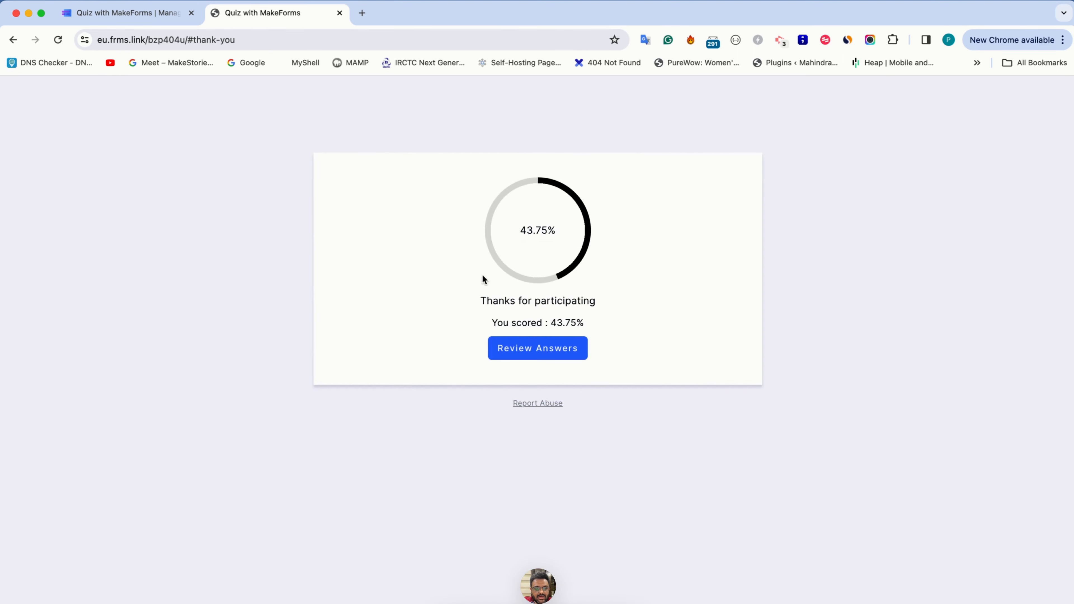
Return to the form's build page and close the live quiz tab.
{"action": "left_click", "coordinate": [121, 14]}
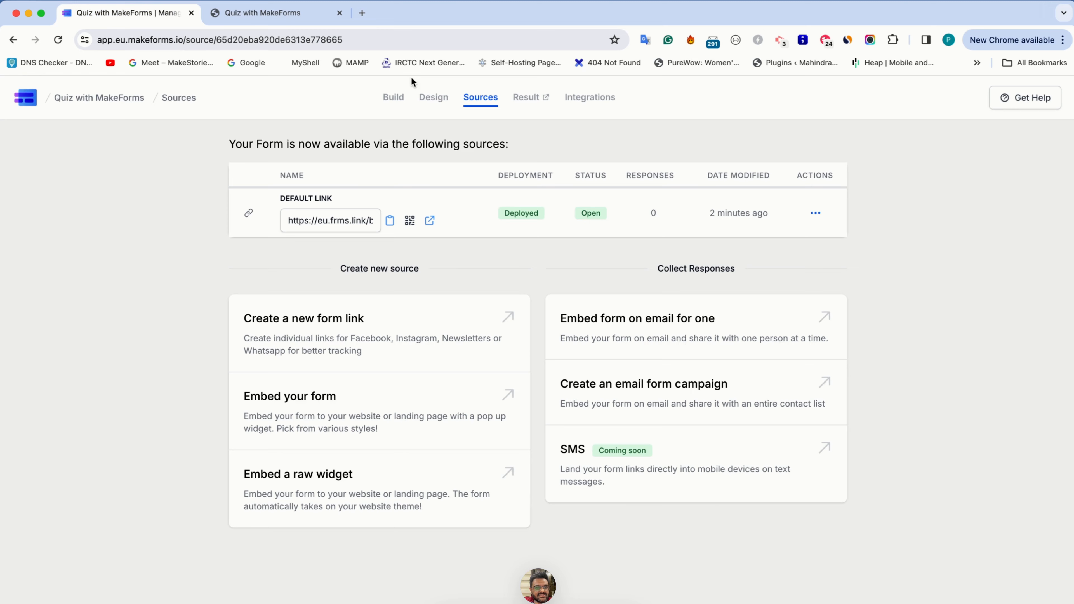
{"action": "left_click", "coordinate": [394, 101]}
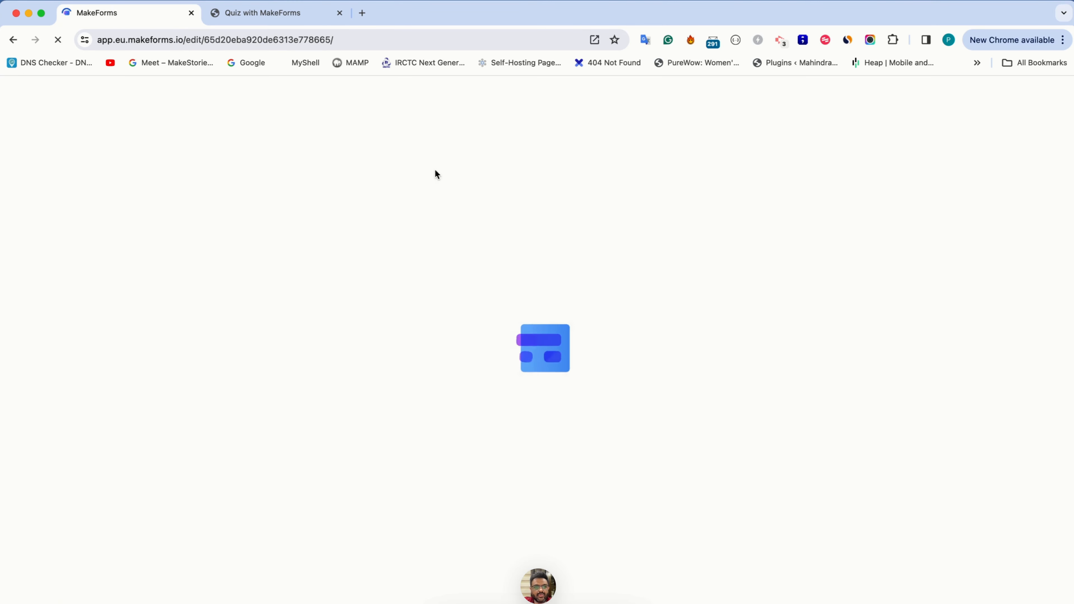
{"action": "left_click", "coordinate": [340, 15]}
Check the question scoring in the Quiz Builder and close it without changes.
{"action": "scroll", "coordinate": [627, 384], "scroll_direction": "down", "scroll_amount": 10}
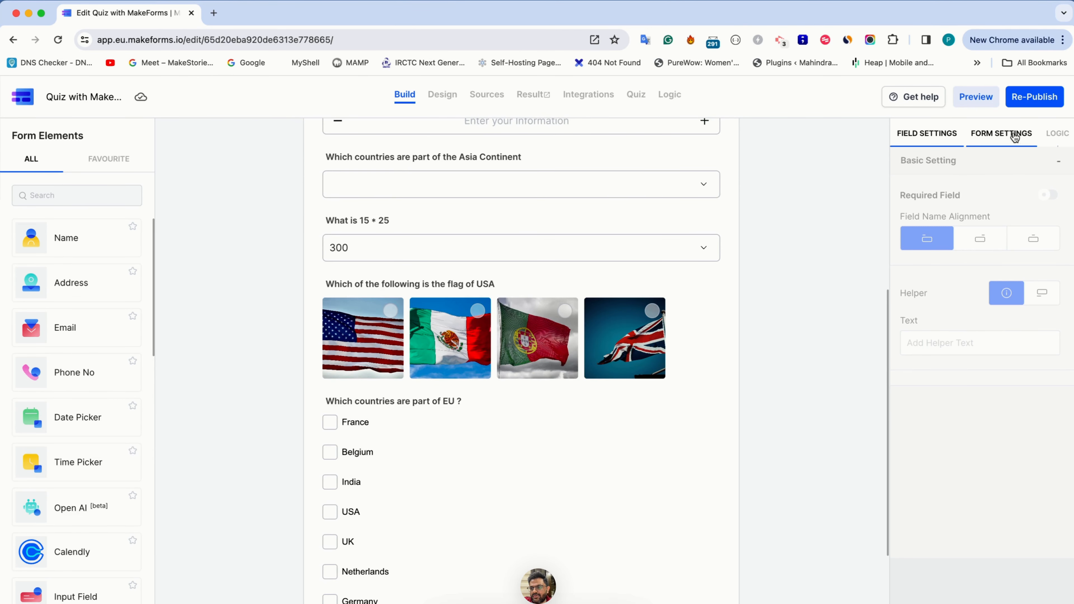
{"action": "left_click", "coordinate": [636, 95]}
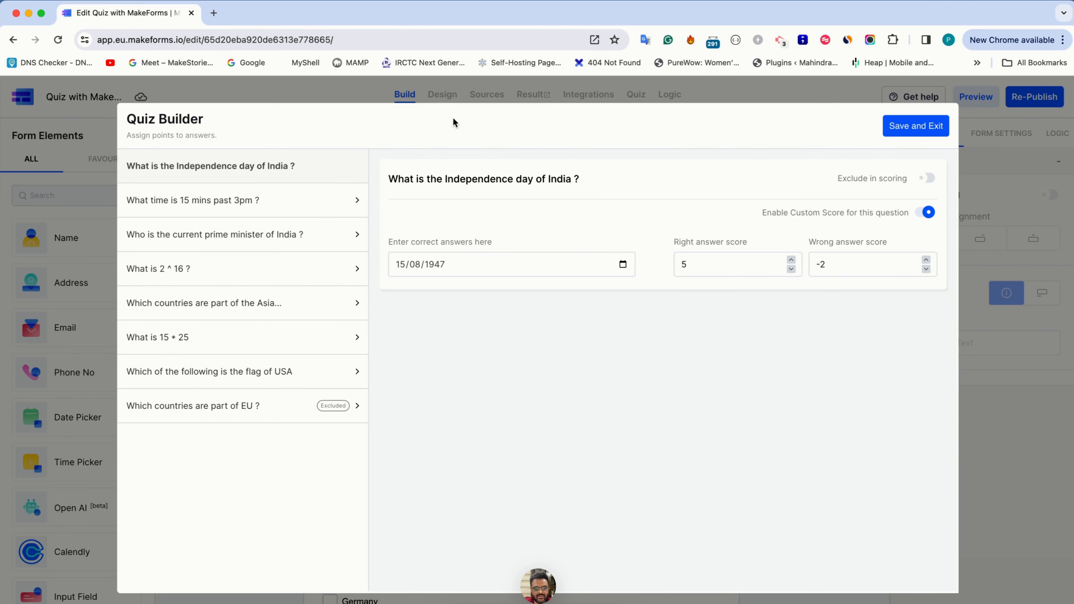
{"action": "left_click", "coordinate": [1065, 203]}
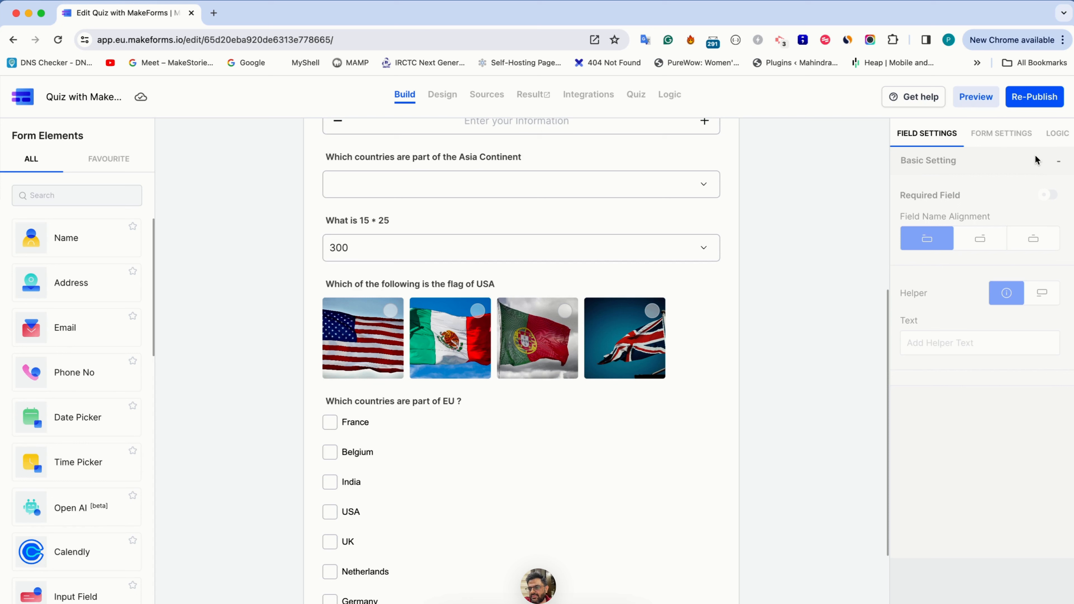
Select the quiz score element on the Thank You page and set its score displaying type to Show Grade.
{"action": "scroll", "coordinate": [554, 240], "scroll_direction": "up", "scroll_amount": 8}
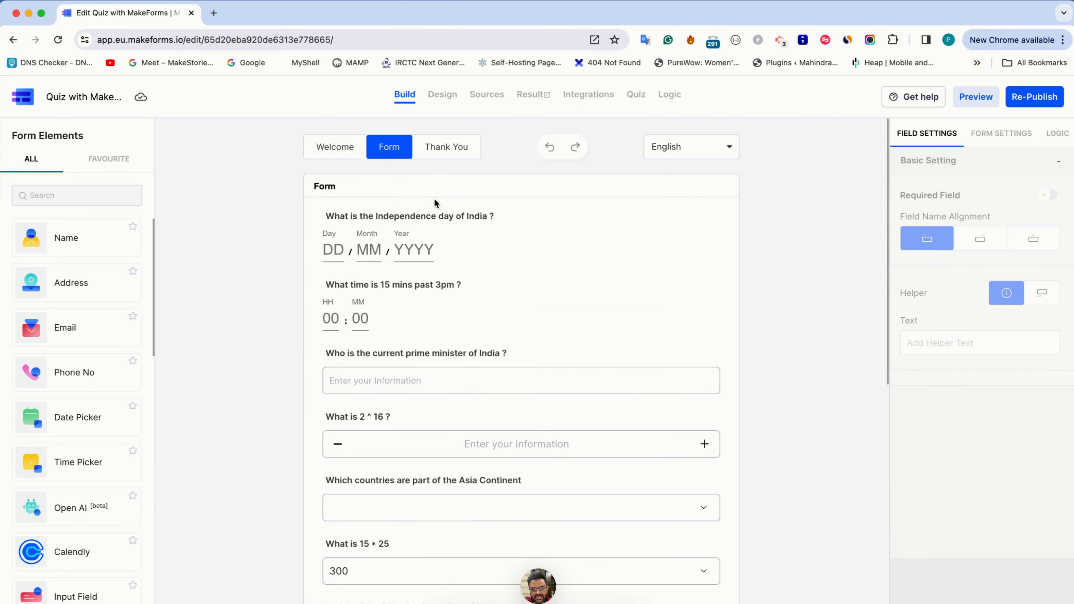
{"action": "left_click", "coordinate": [449, 149]}
{"action": "left_click", "coordinate": [539, 227]}
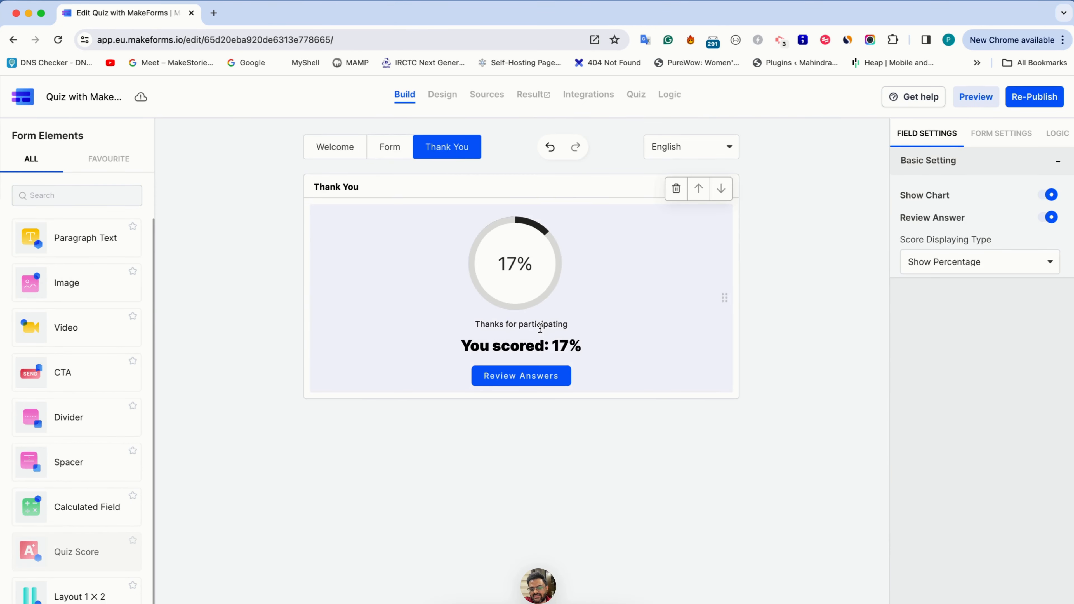
{"action": "left_click", "coordinate": [962, 266]}
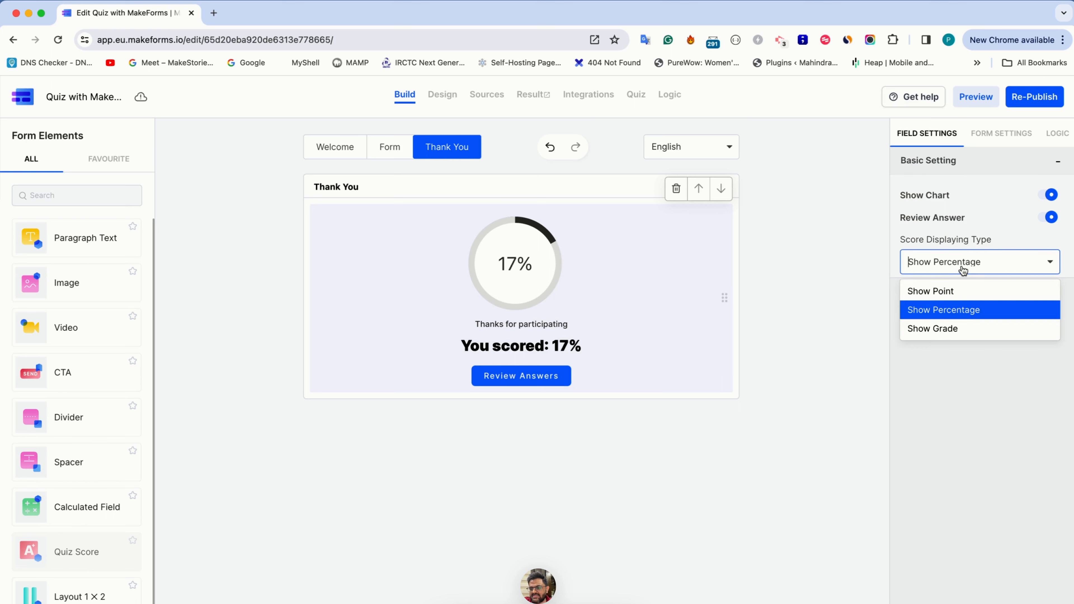
{"action": "left_click", "coordinate": [956, 332]}
Name the first grade result Good, with a minimum of 50.
{"action": "double_click", "coordinate": [935, 304]}
{"action": "key", "text": "BackSpace"}
{"action": "type", "text": "Good"}
Add a second grade with the result Great and a minimum of 75.
{"action": "left_click", "coordinate": [1036, 330]}
{"action": "double_click", "coordinate": [917, 349]}
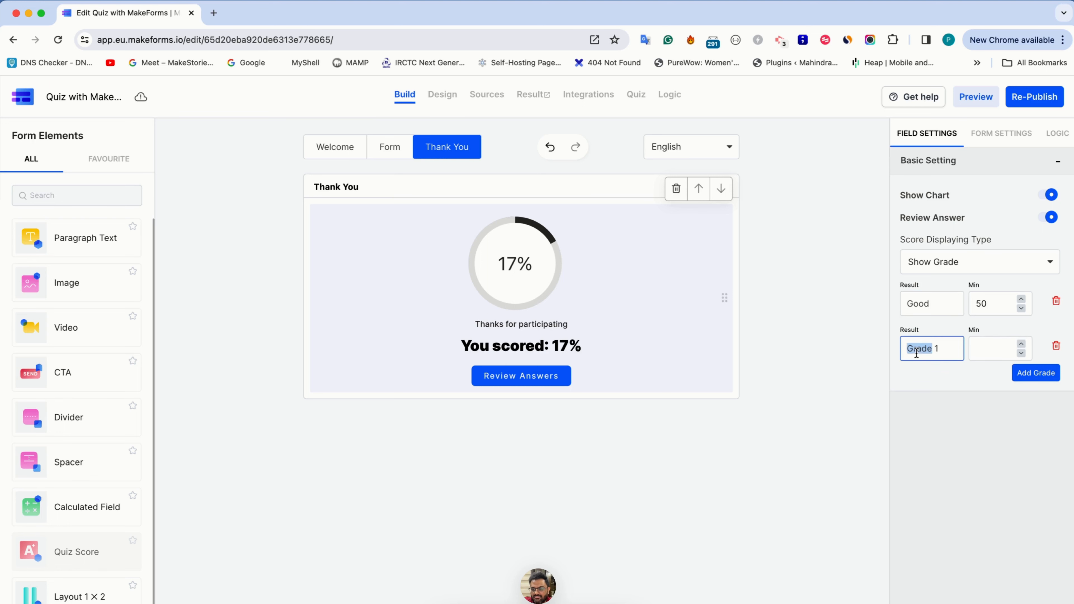
{"action": "triple_click", "coordinate": [916, 349]}
{"action": "type", "text": "Great"}
{"action": "key", "text": "Tab"}
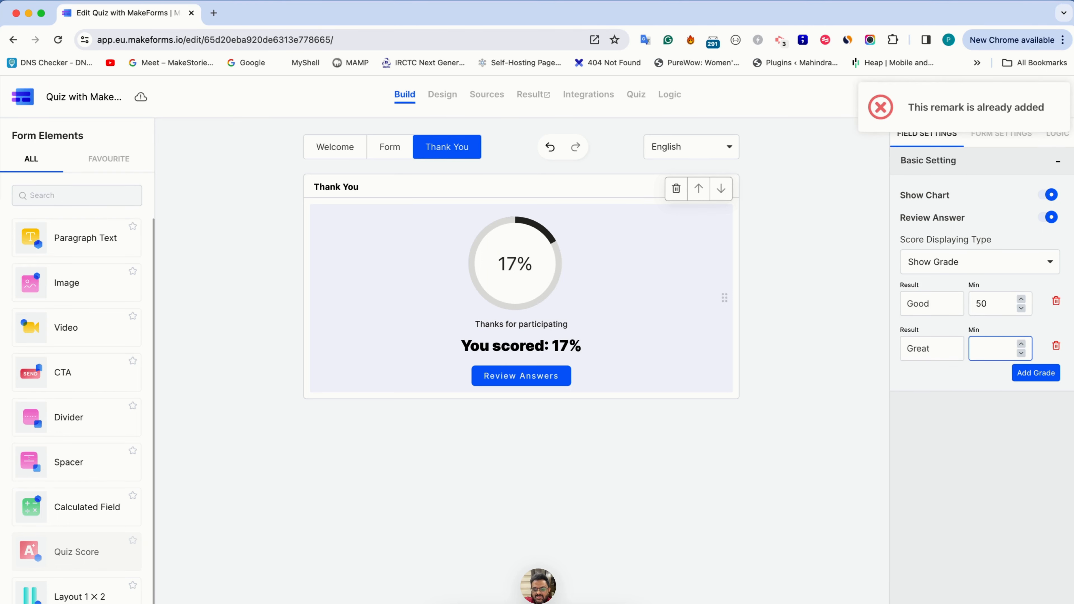
{"action": "type", "text": "75"}
Add a third grade with the result Aewsoe and a minimum of 90.
{"action": "left_click", "coordinate": [1038, 374]}
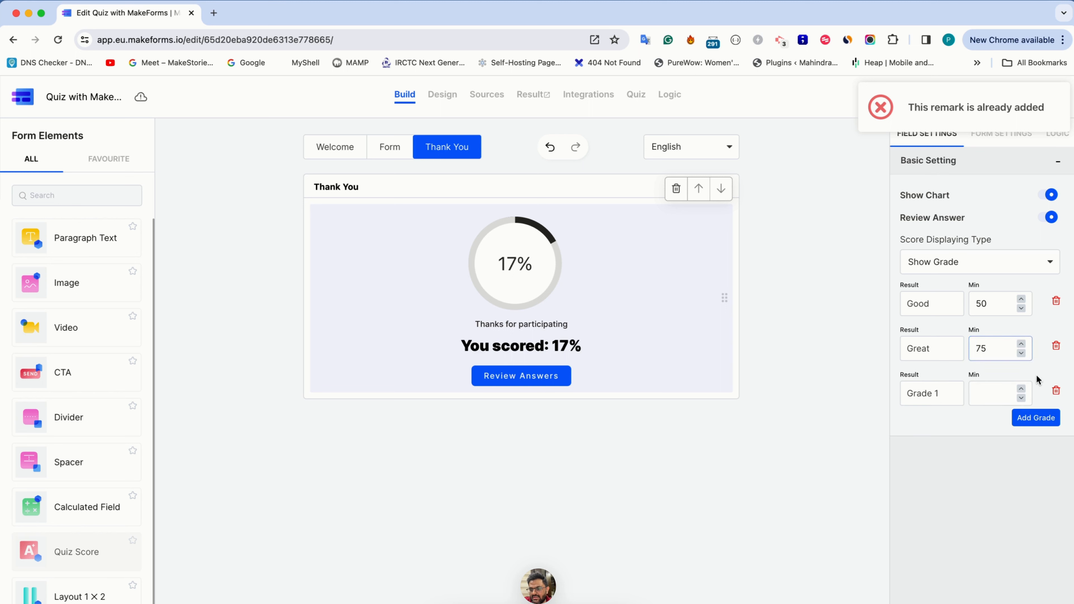
{"action": "triple_click", "coordinate": [941, 401]}
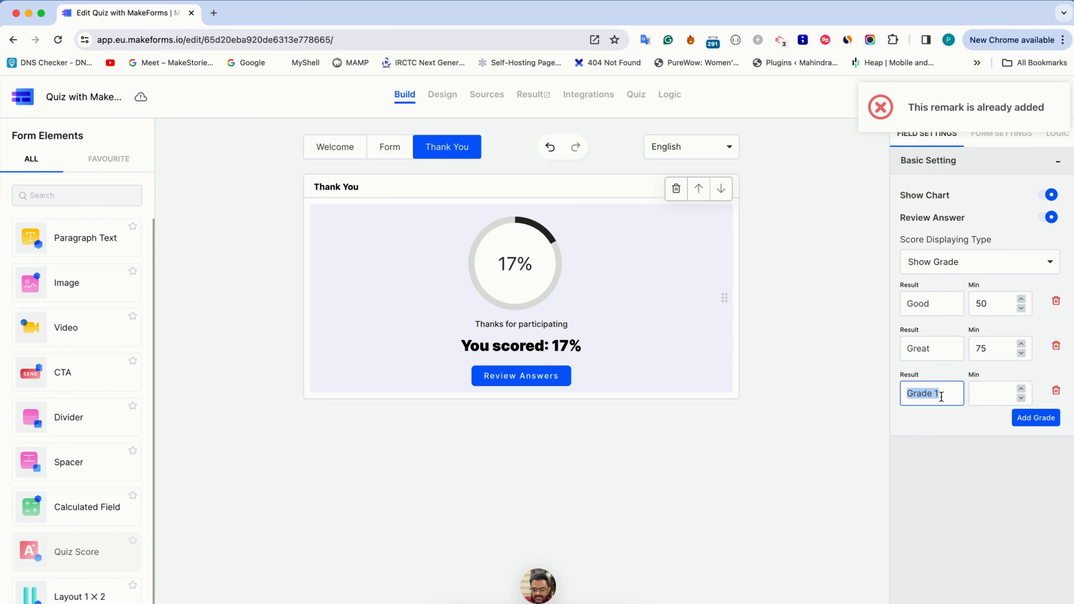
{"action": "type", "text": "Aewsoe"}
{"action": "key", "text": "Tab"}
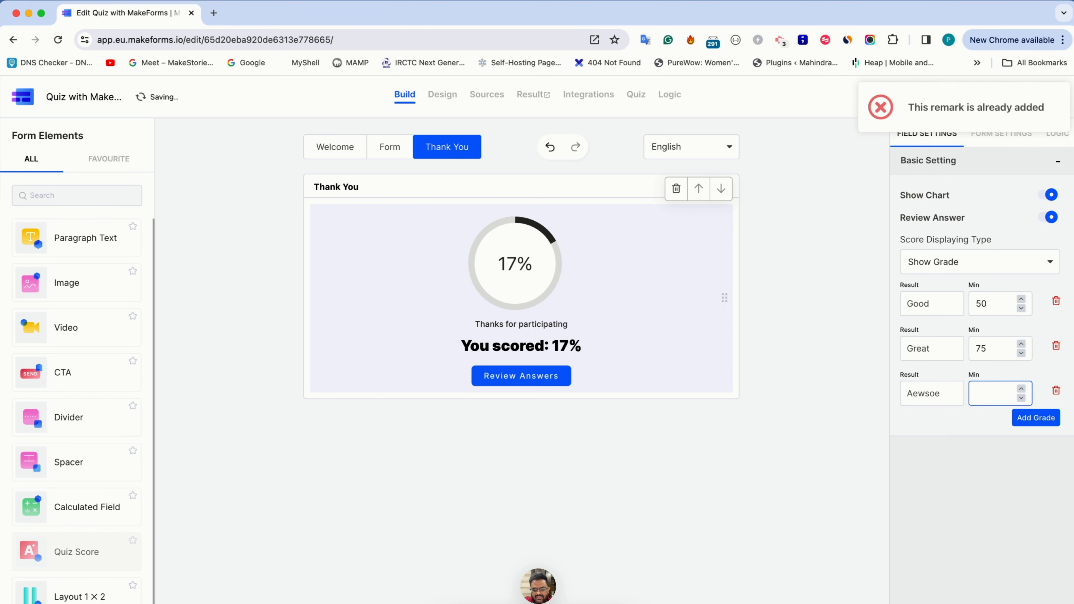
{"action": "type", "text": "90"}
{"action": "left_click", "coordinate": [930, 470]}
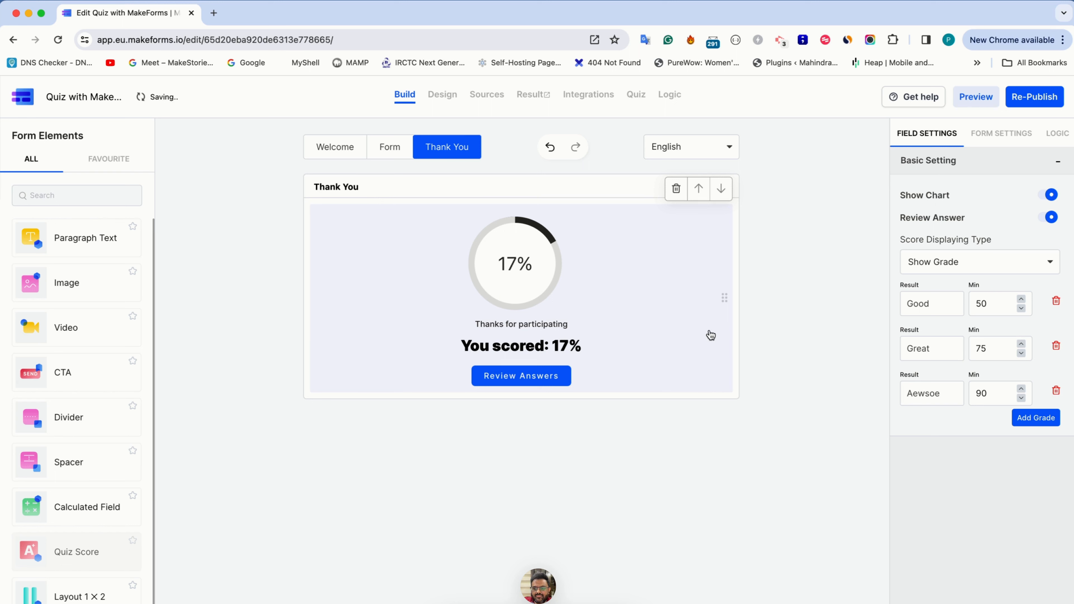
Re-publish the quiz with the grade-based score display.
{"action": "left_click", "coordinate": [1017, 101]}
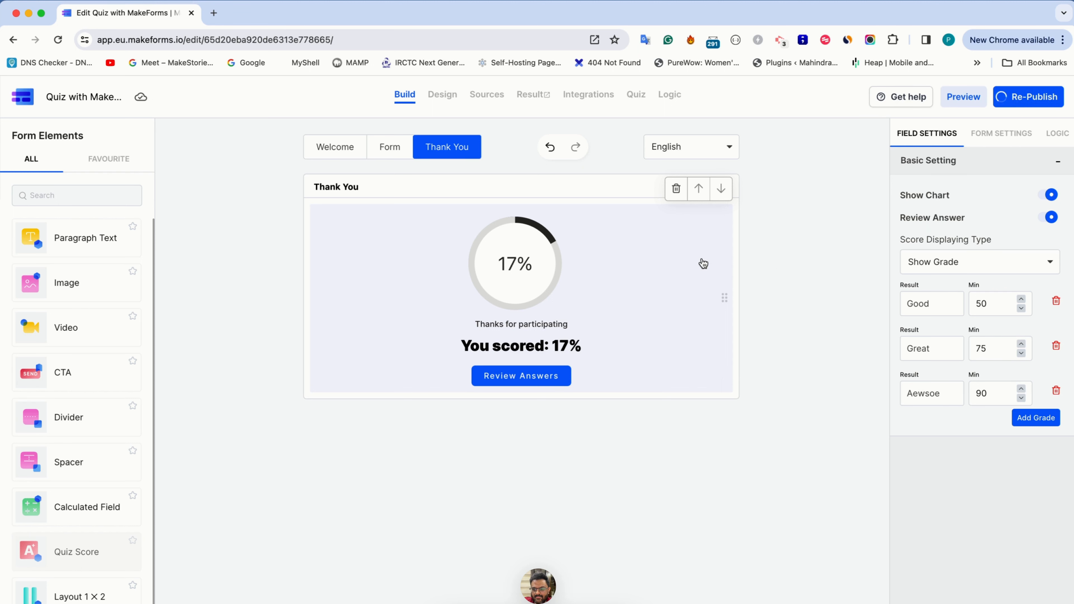
{"action": "left_click", "coordinate": [939, 394]}
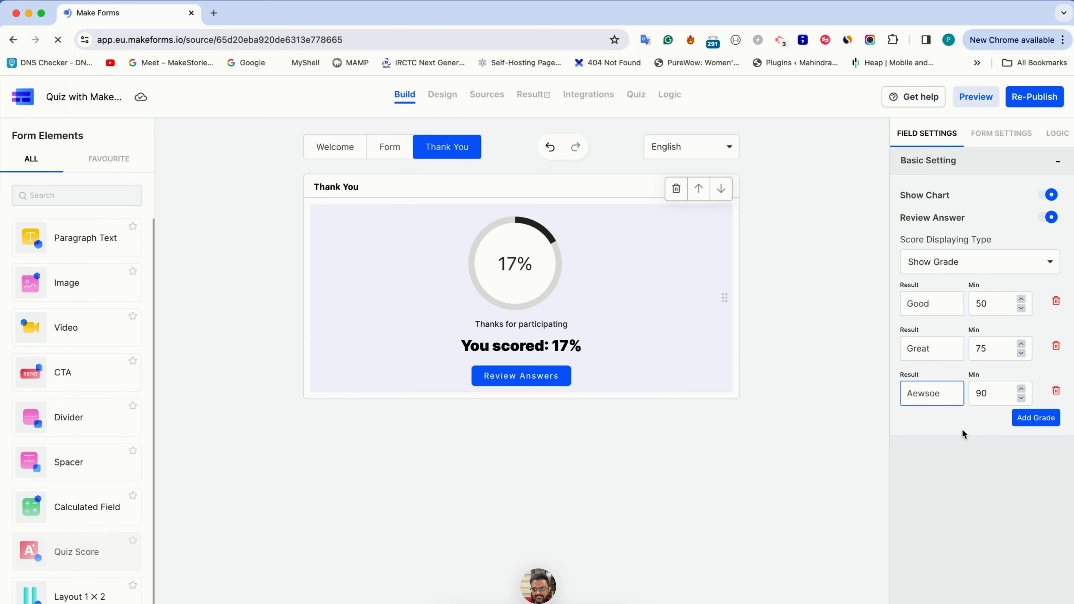